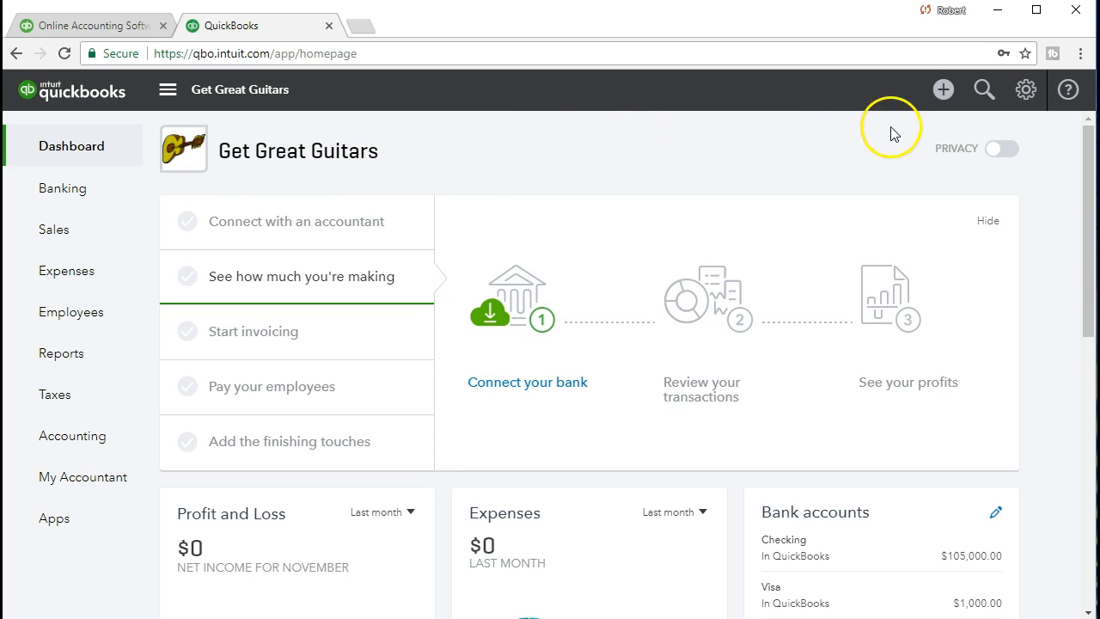
Start a new Receive Payment transaction and choose Anderson Guitars as the customer.
click(942, 90)
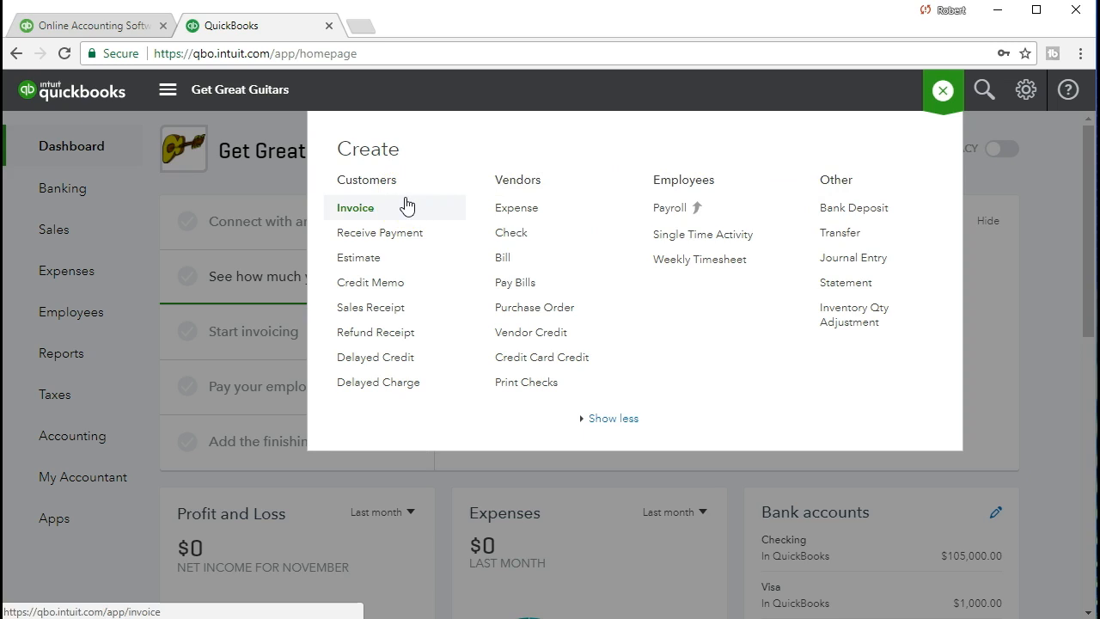
click(420, 247)
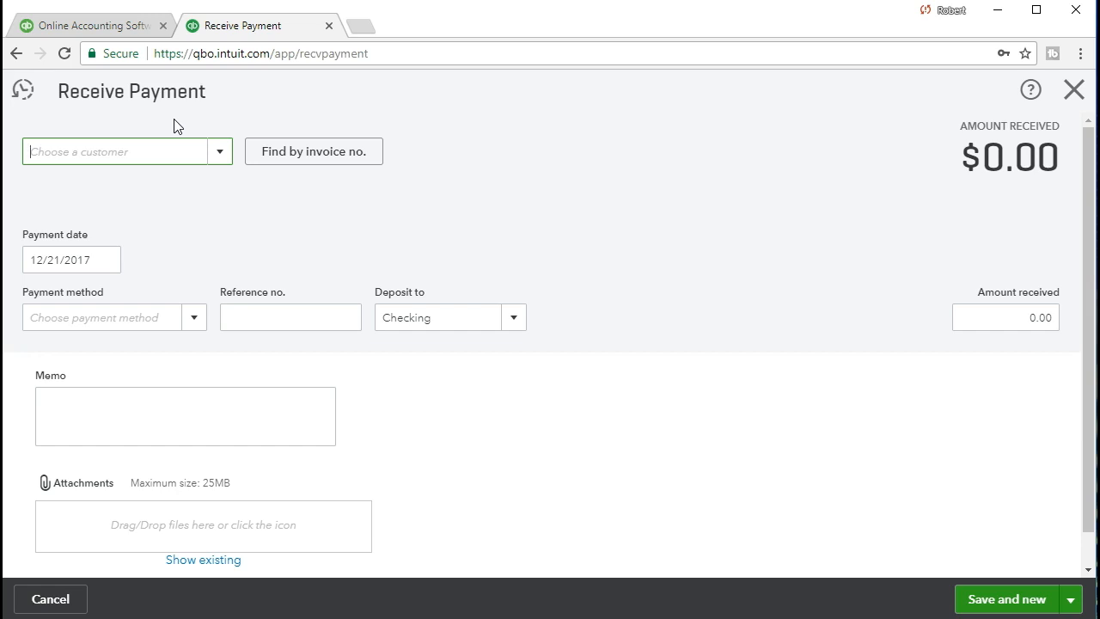
click(201, 226)
click(221, 160)
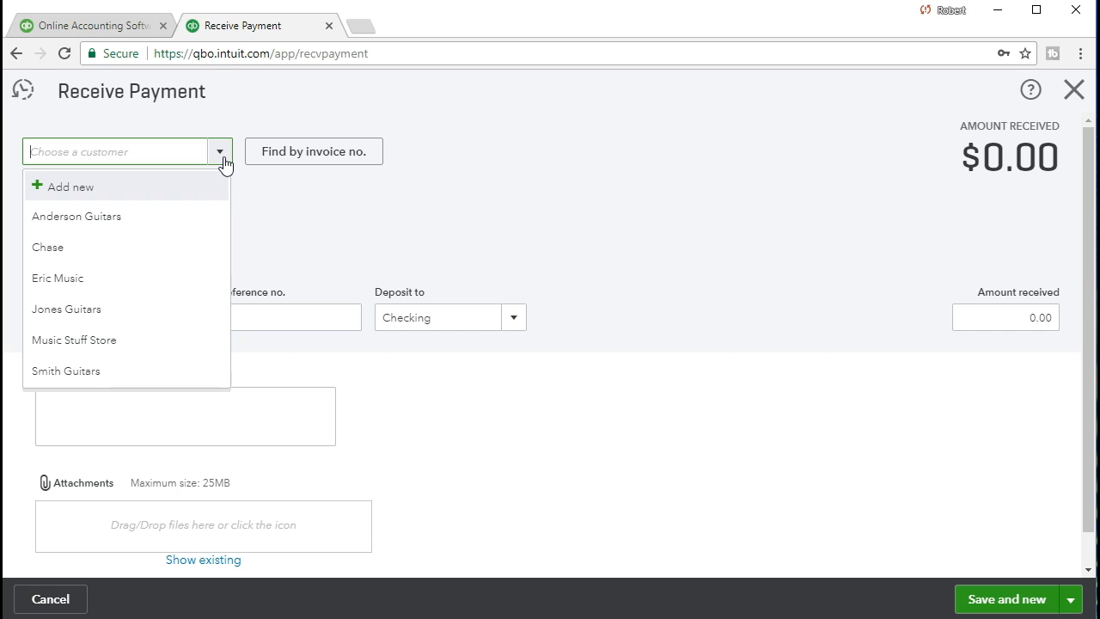
text(Ander)
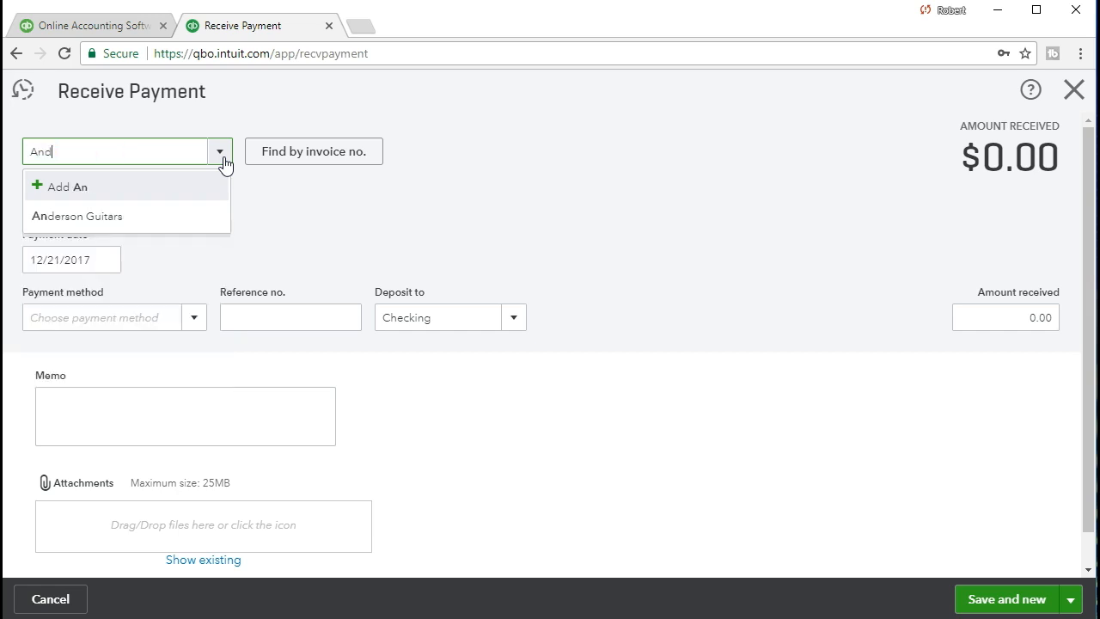
key(BackSpace)
click(136, 226)
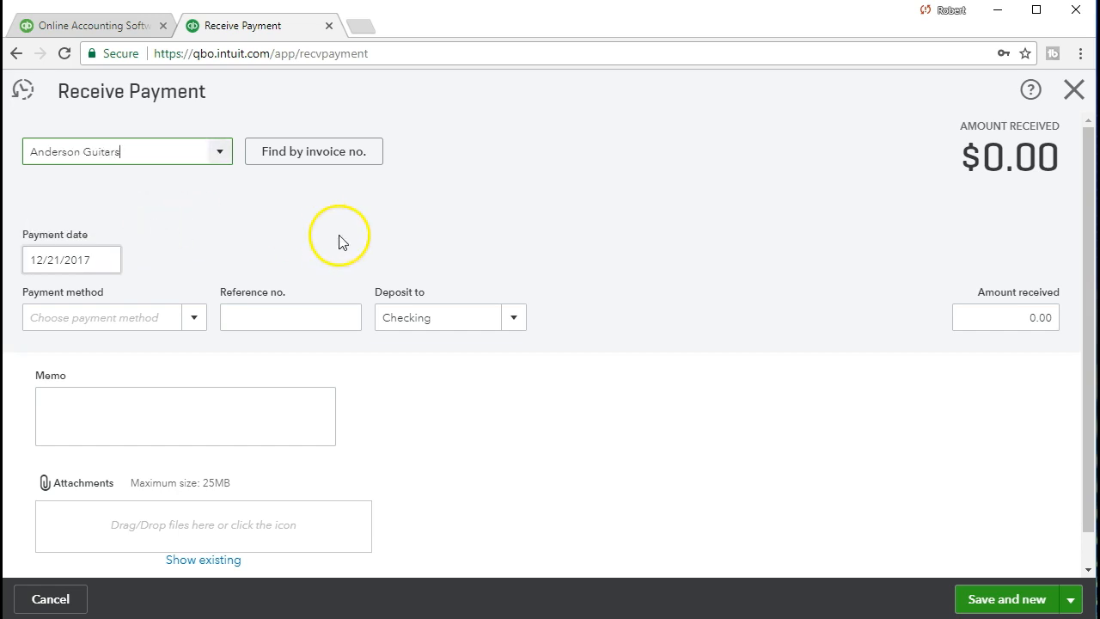
Set the payment date of the received payment to 01/12/21.
key(Tab)
key(Tab)
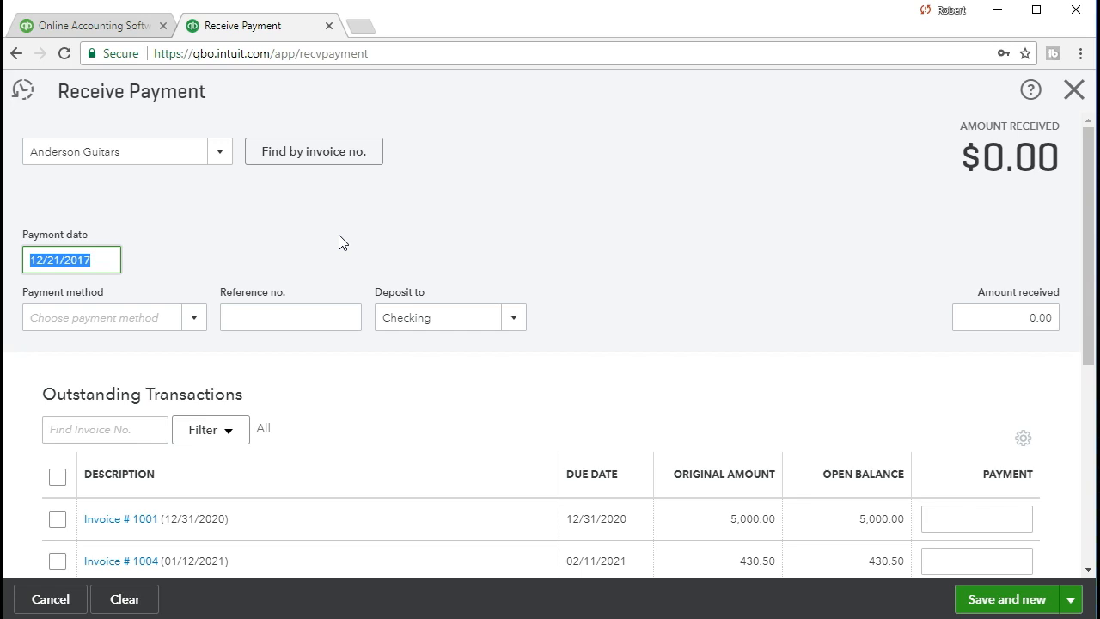
text(011221)
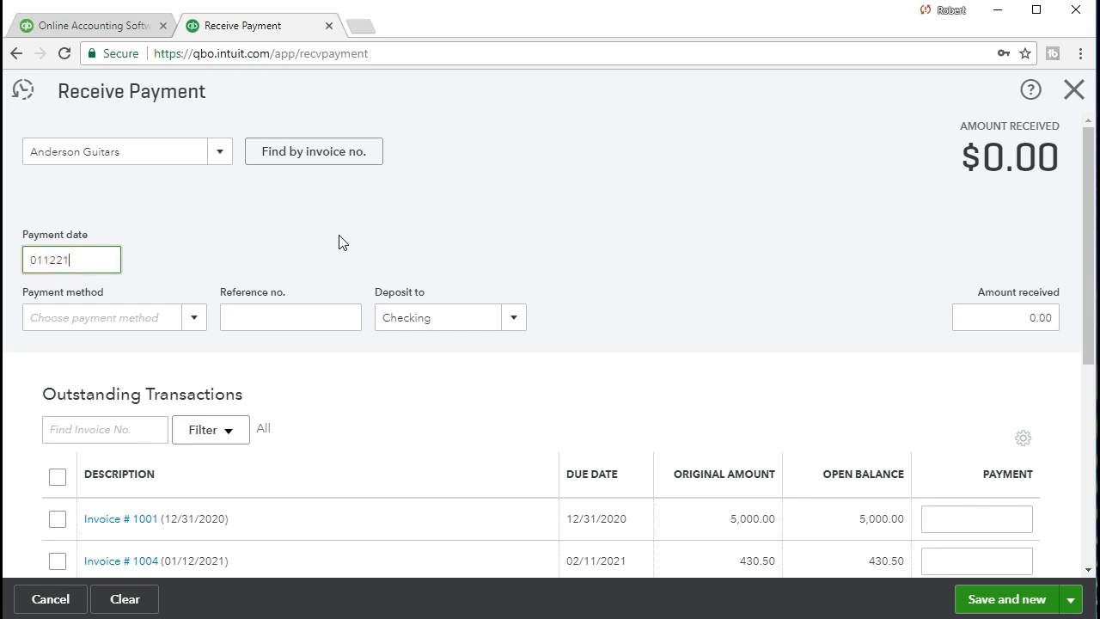
key(Tab)
Set the payment method to Check and enter 8755 as the reference number.
click(195, 317)
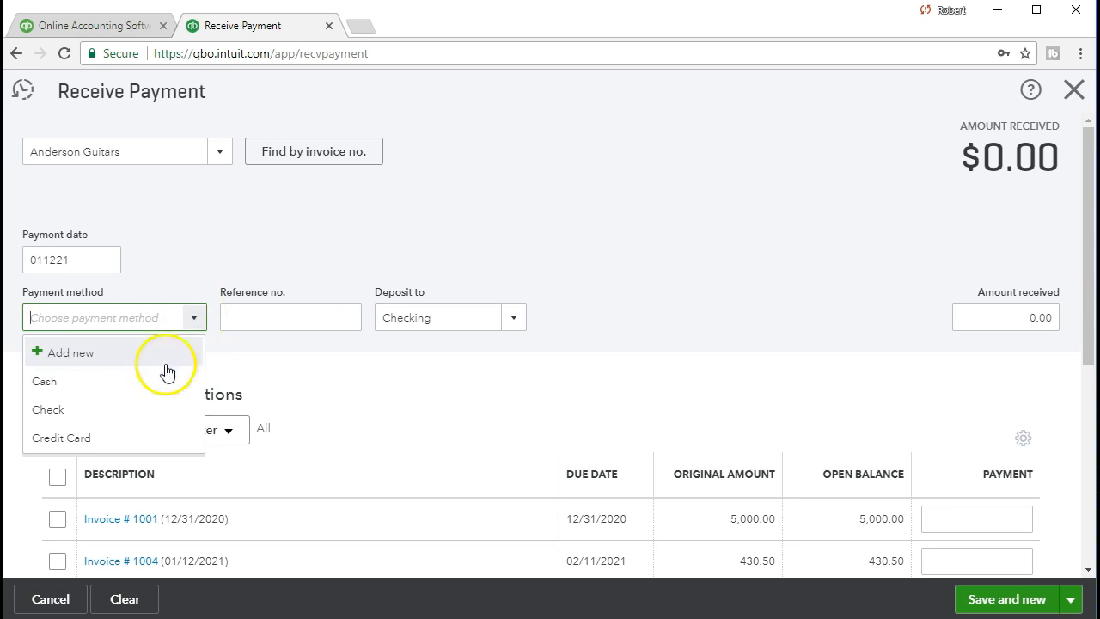
click(131, 412)
key(Tab)
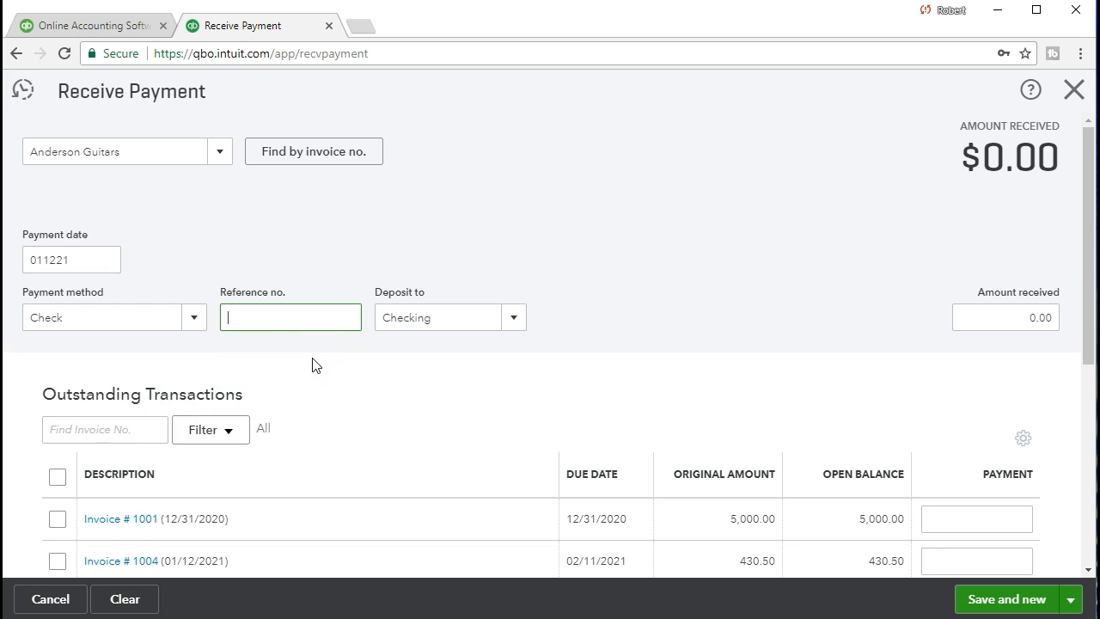
text(8755)
key(Tab)
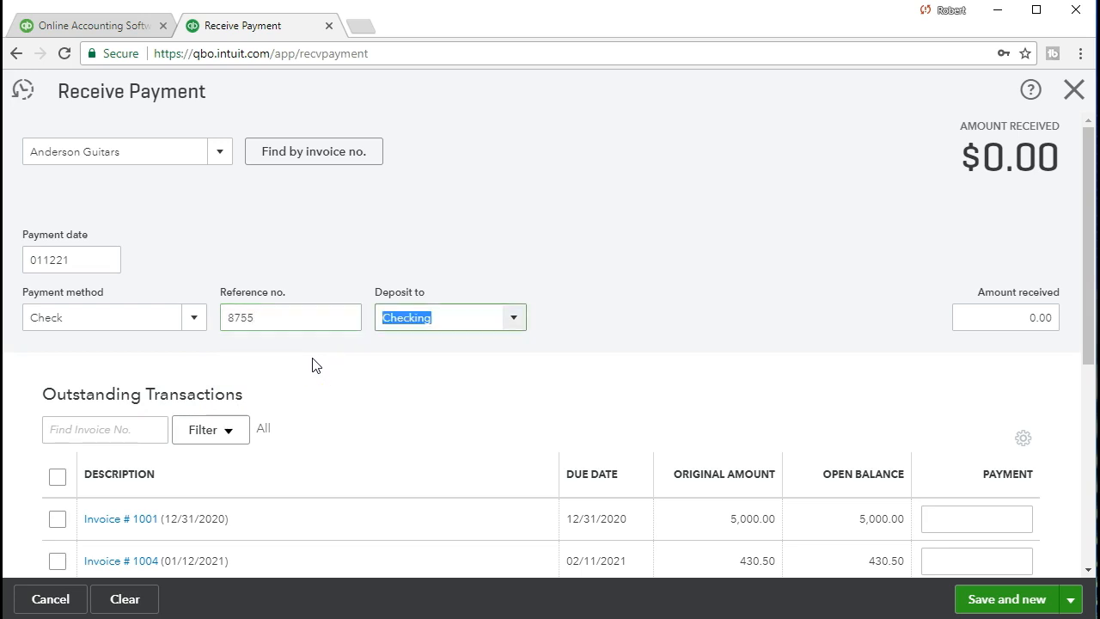
click(310, 370)
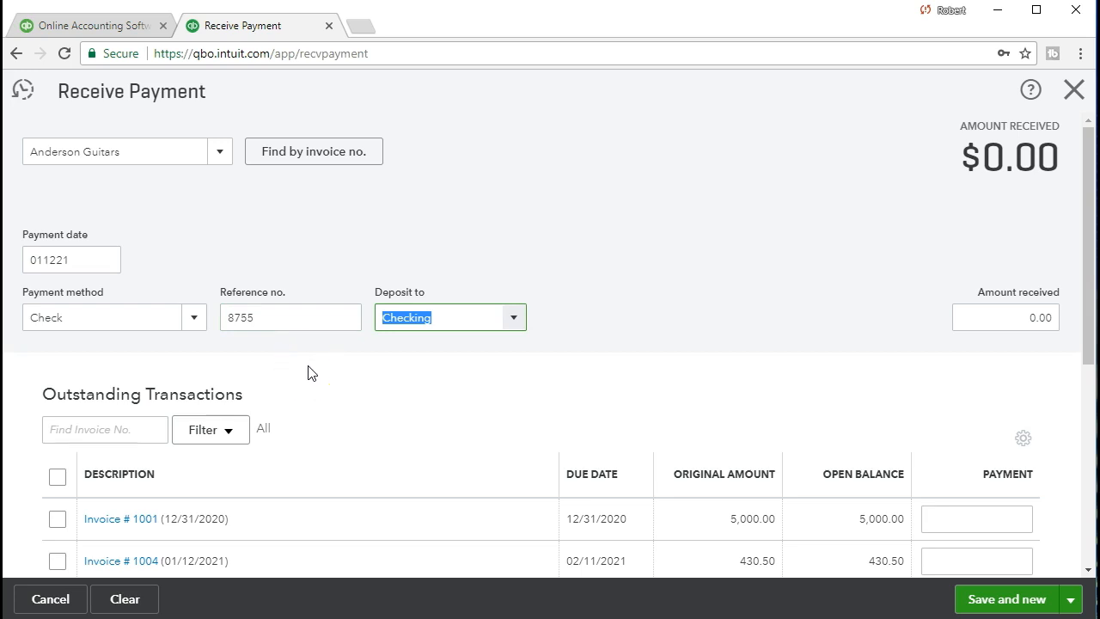
Set the payment's deposit account to Uncategorized Asset.
click(513, 318)
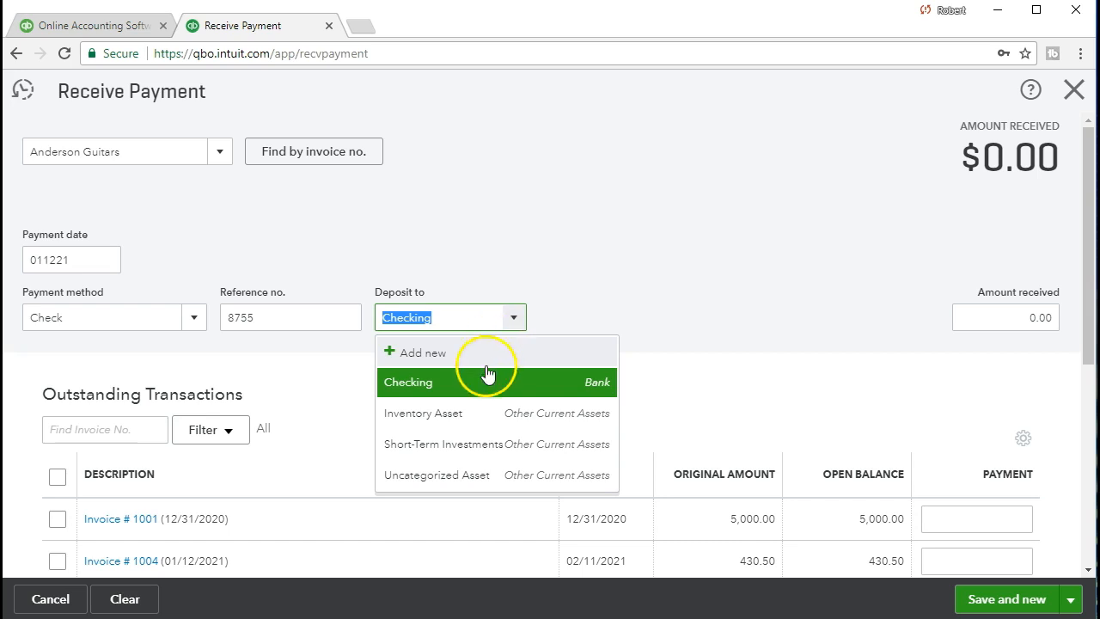
click(449, 491)
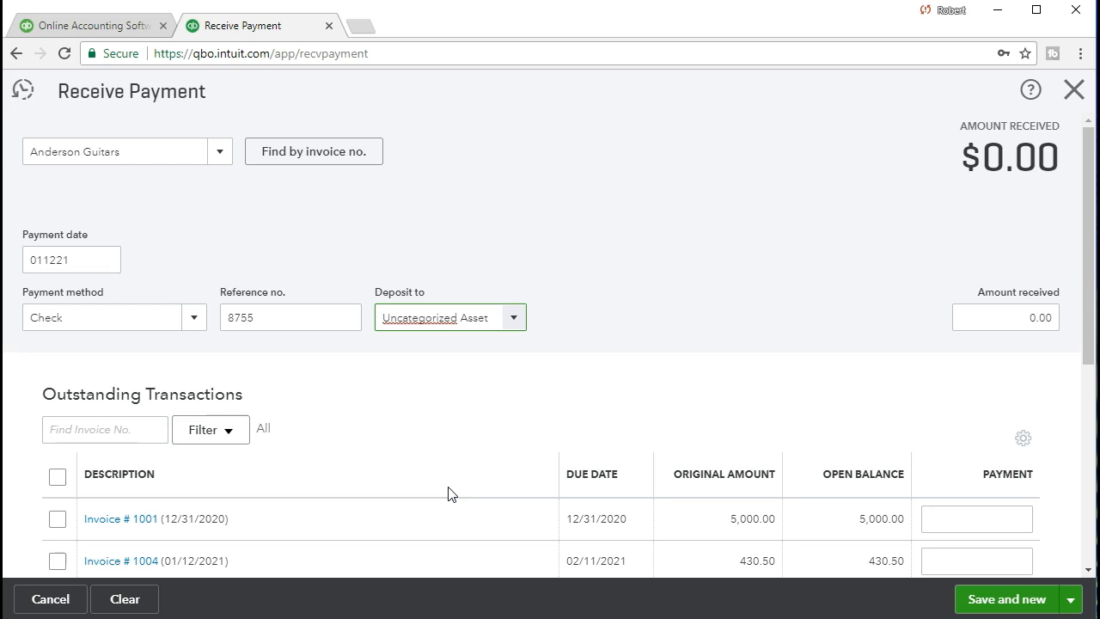
key(Tab)
Apply the payment in full to Invoice # 1001 among the outstanding transactions and review the entry.
scroll(448, 494, down, 1)
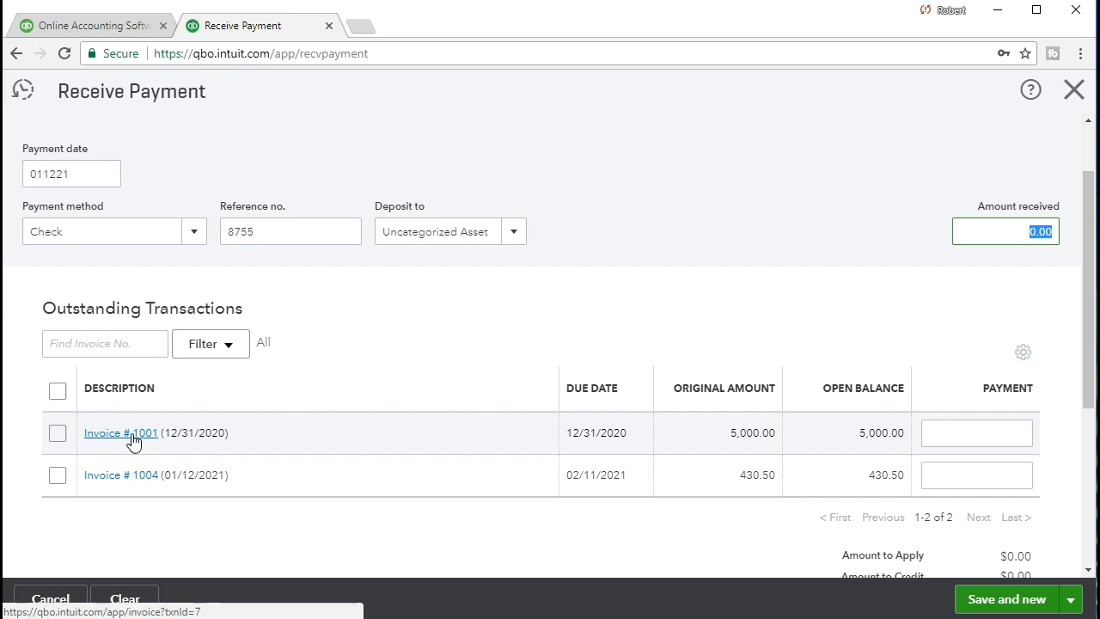
click(57, 434)
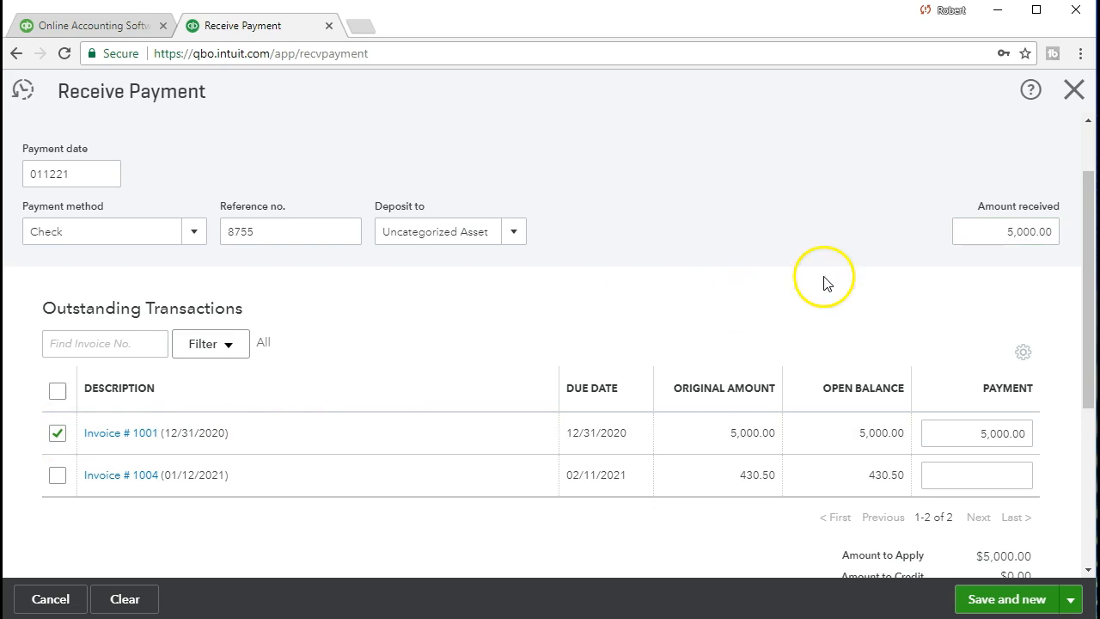
click(1022, 249)
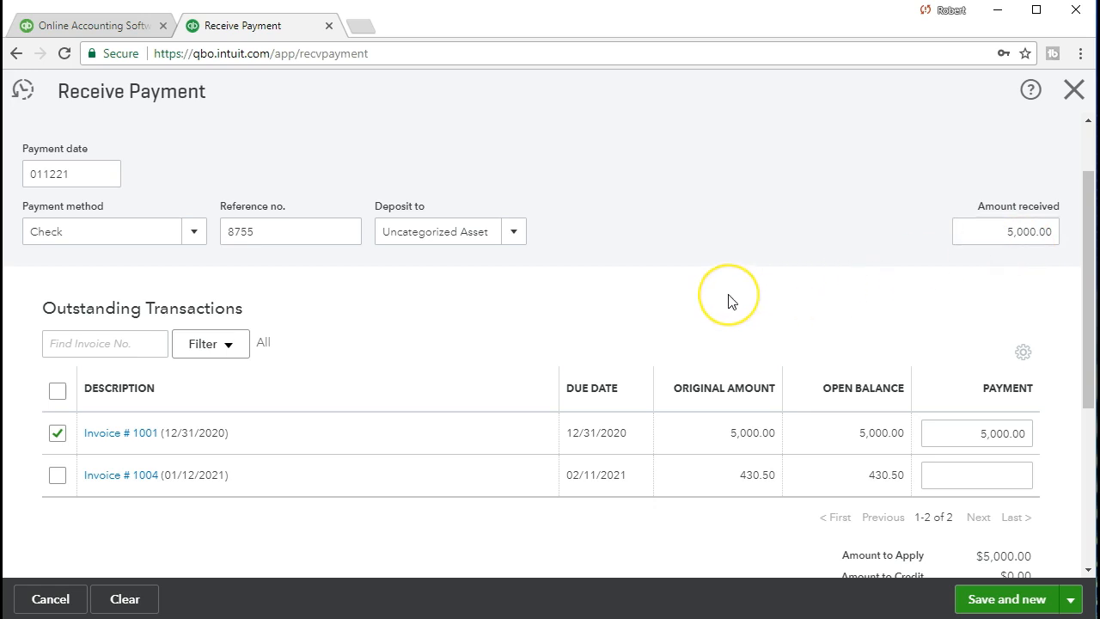
scroll(730, 301, down, 1)
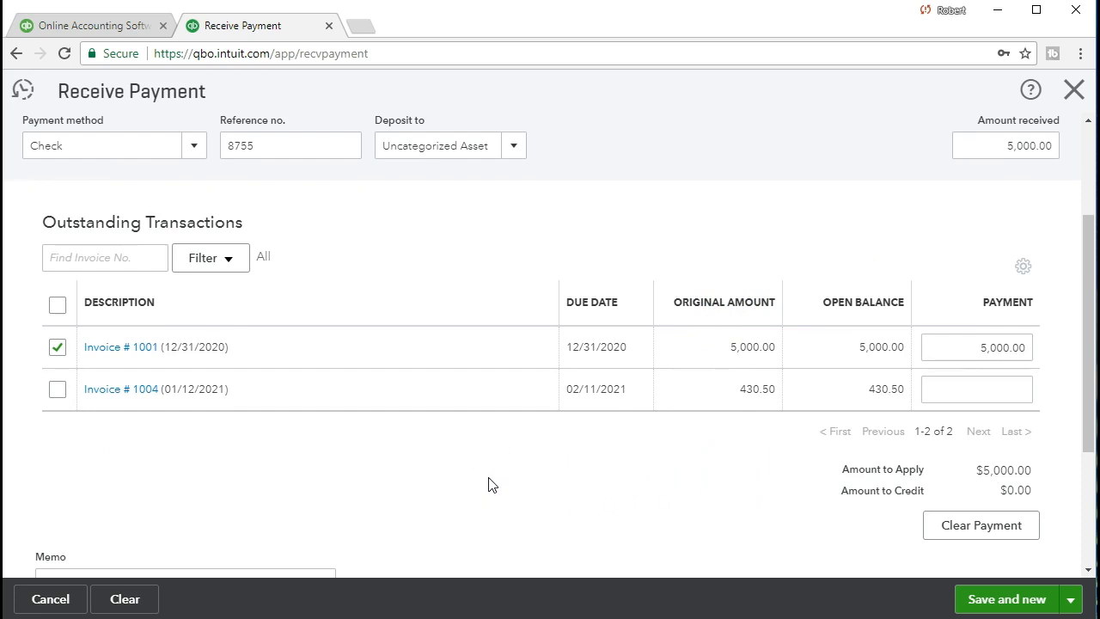
scroll(488, 483, up, 1)
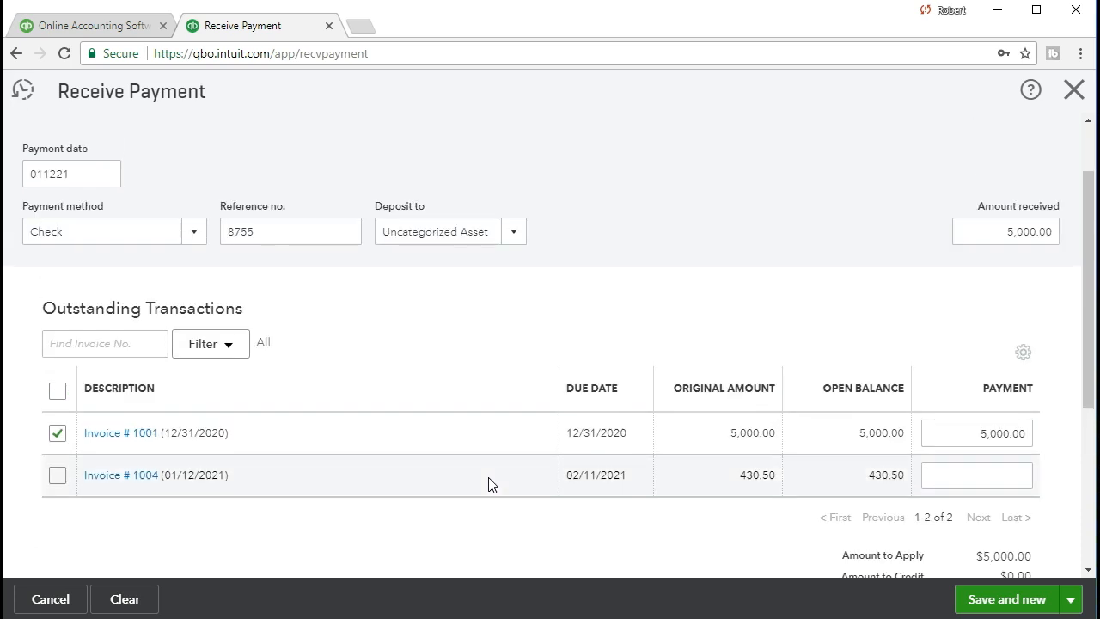
scroll(488, 484, up, 1)
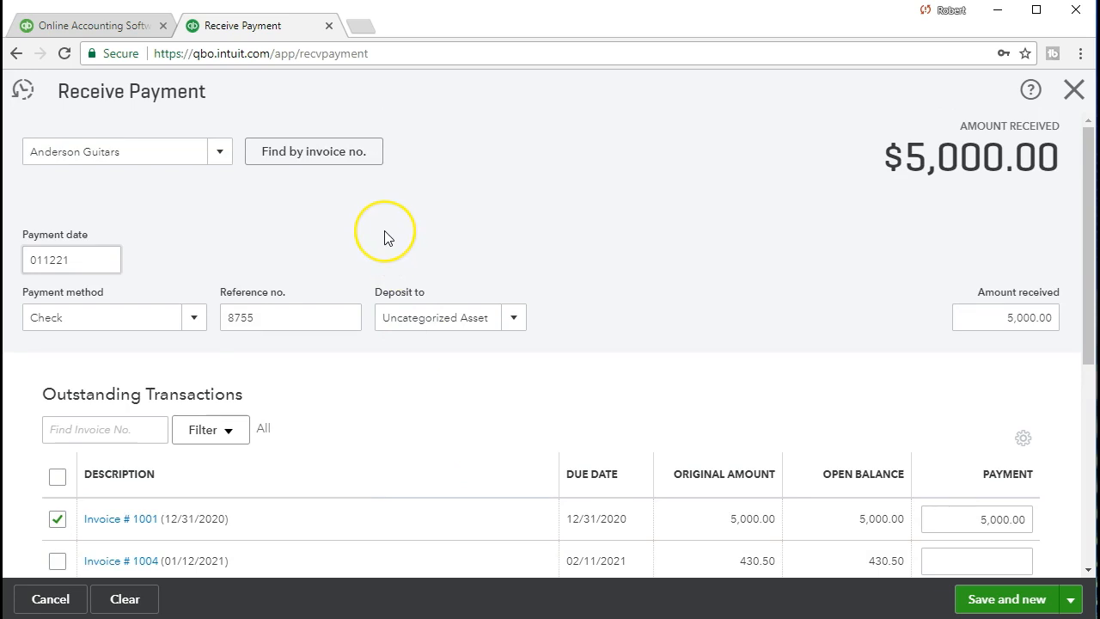
click(393, 348)
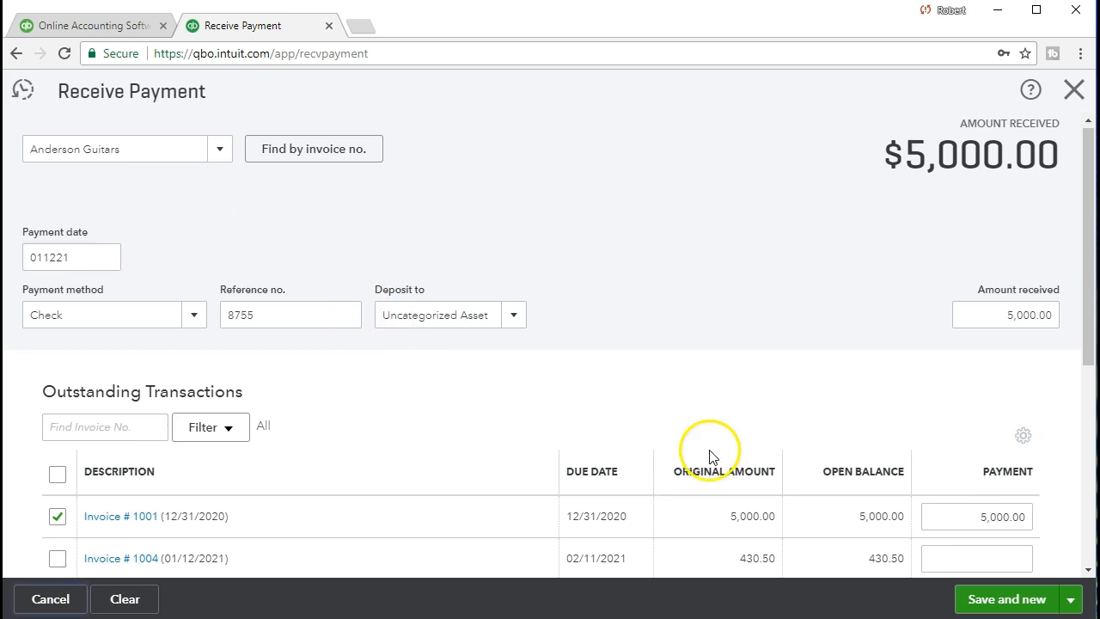
Save the received payment and close the payment form.
scroll(707, 454, down, 3)
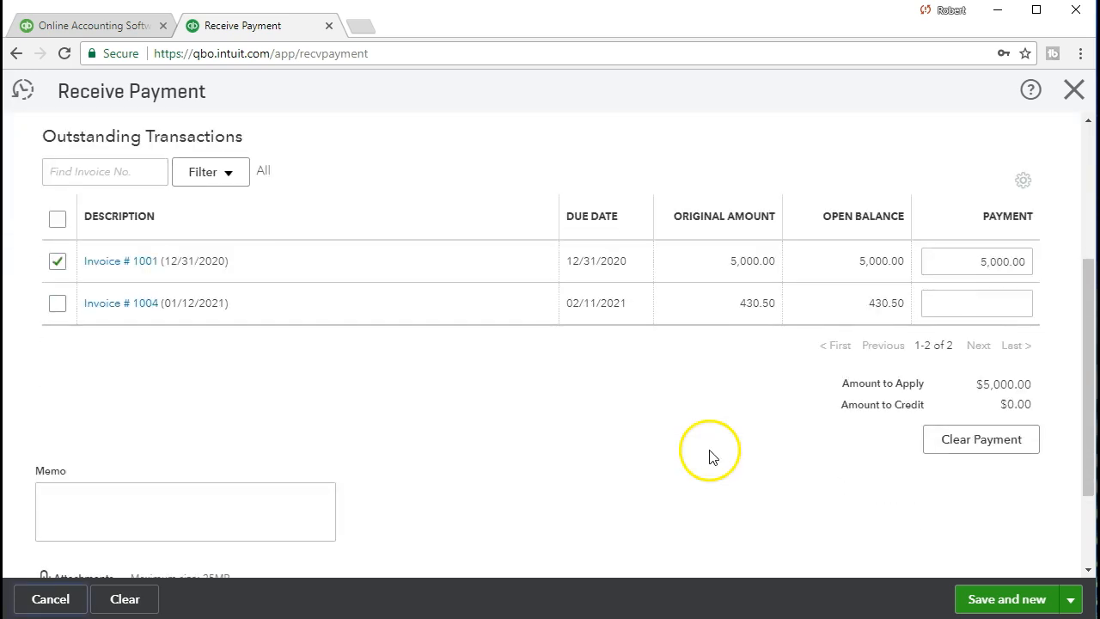
click(974, 603)
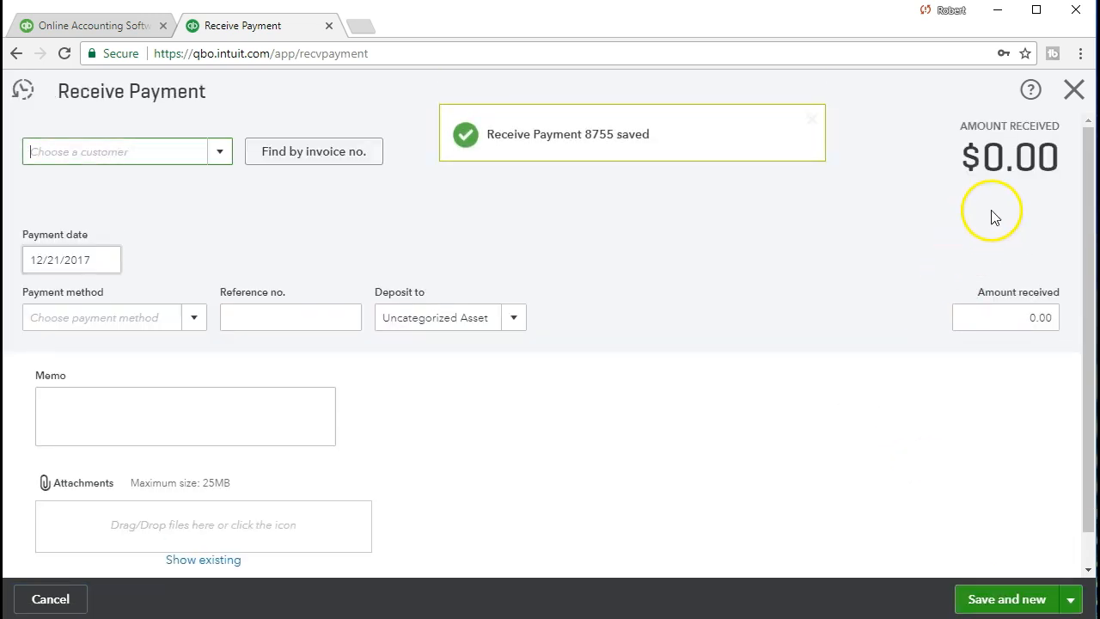
click(1073, 91)
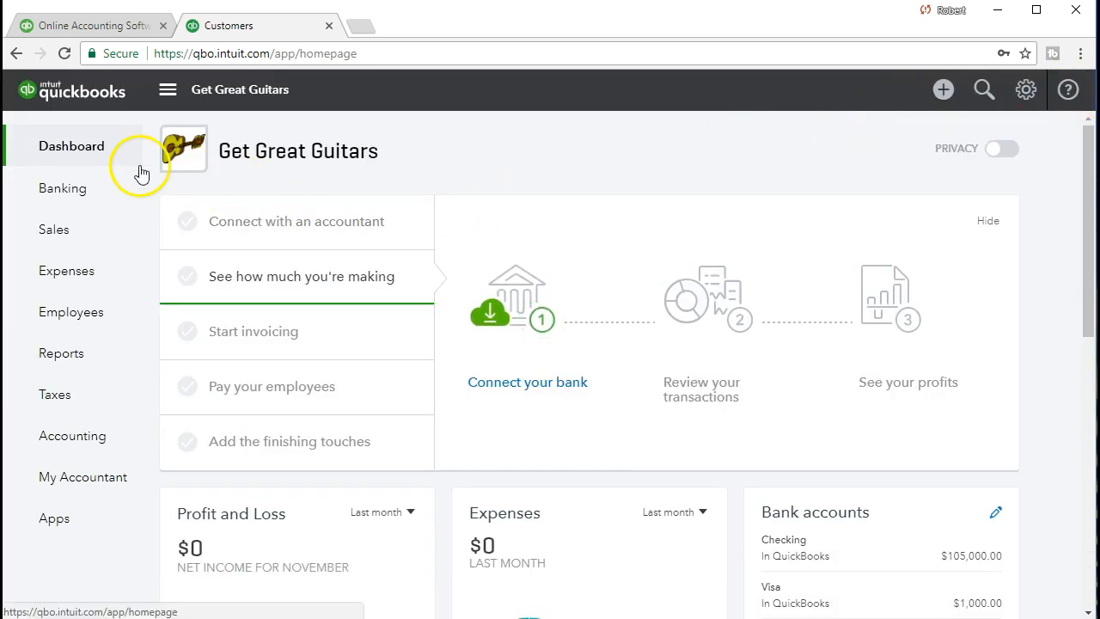
Find the Balance Sheet among the reports and open it.
click(87, 358)
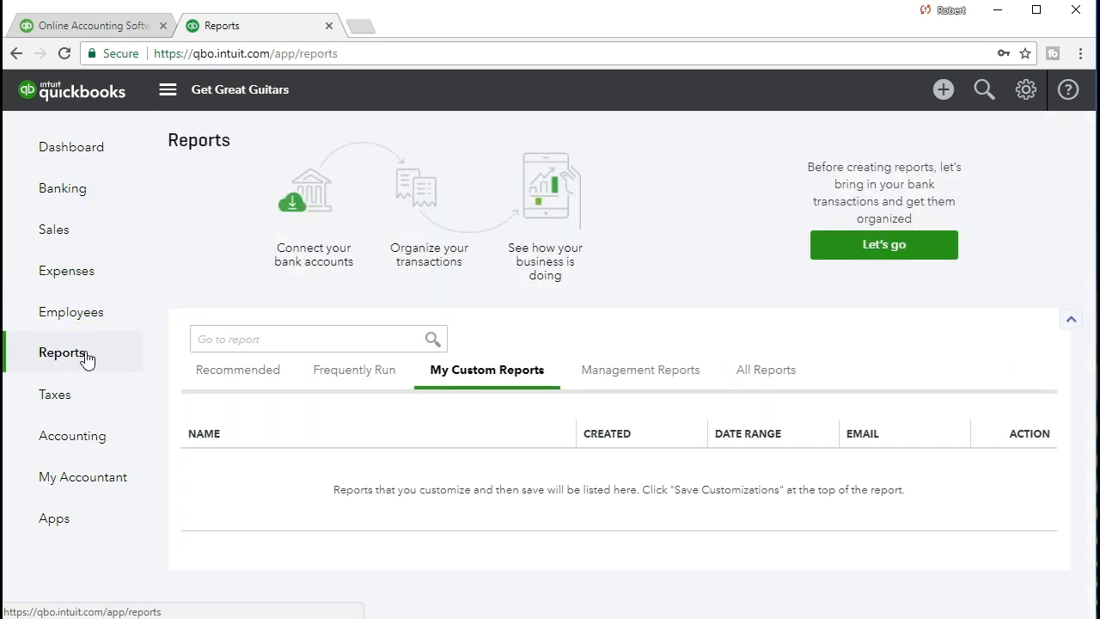
click(299, 342)
text(bal)
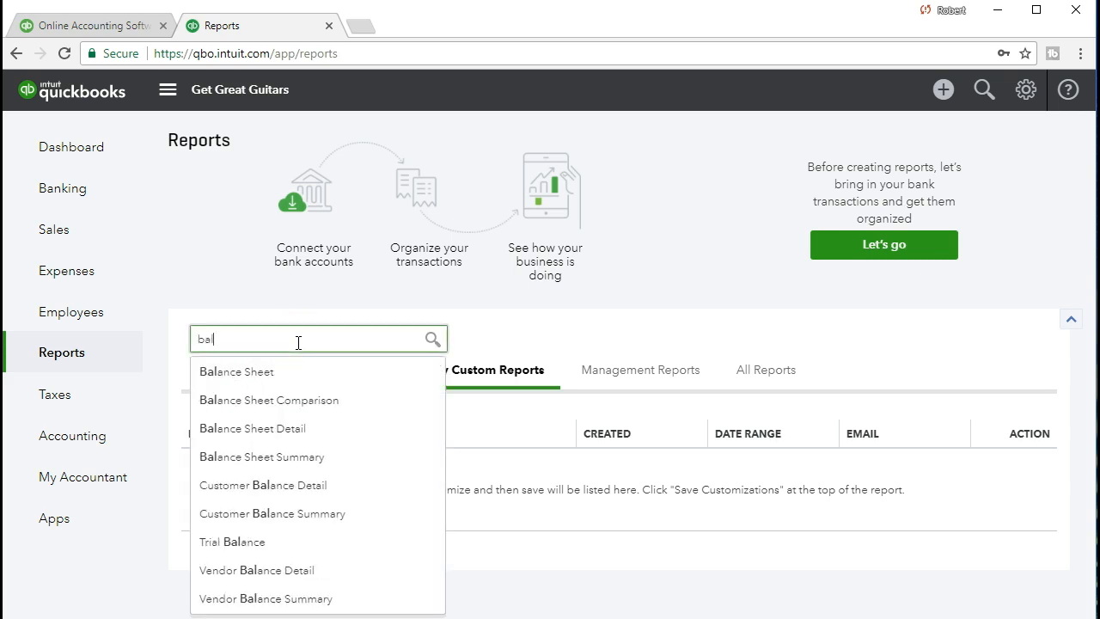
click(275, 374)
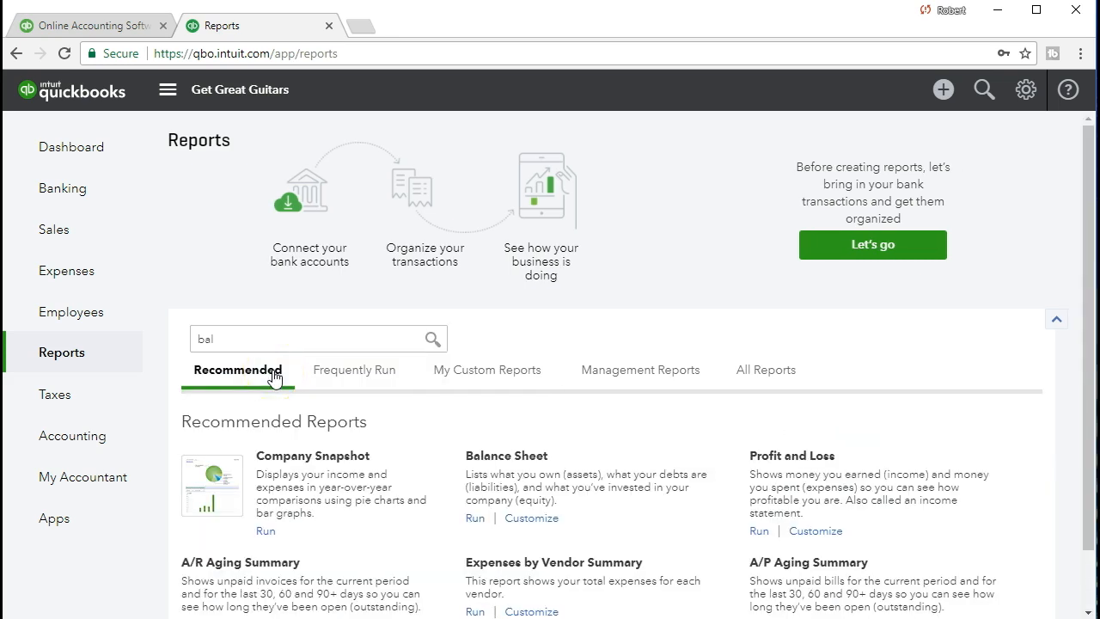
click(265, 338)
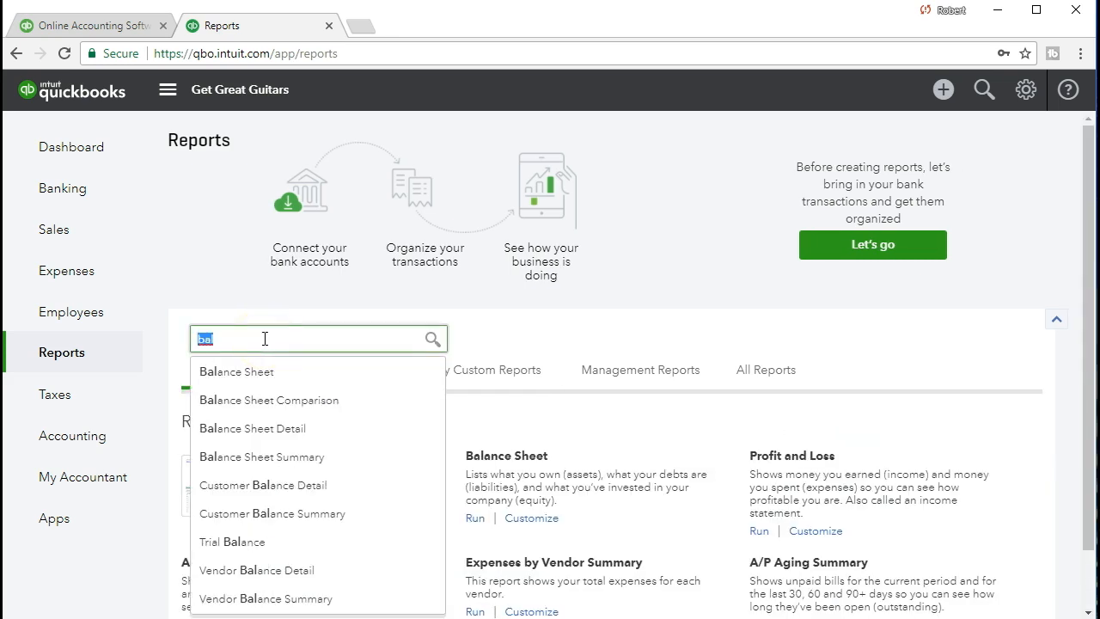
click(256, 373)
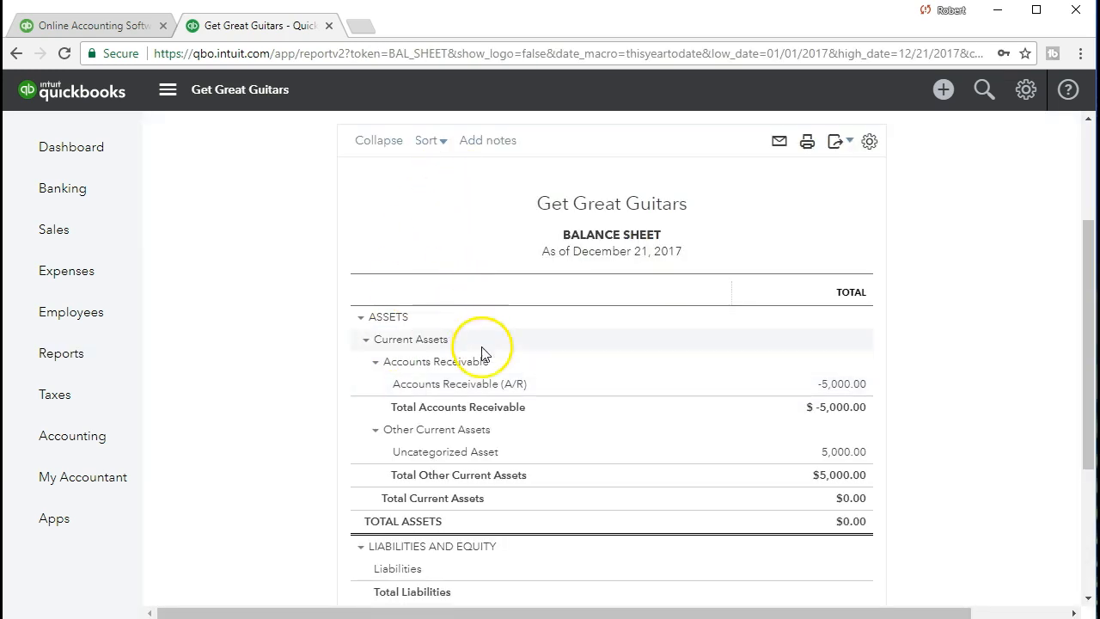
Set the Balance Sheet period to 01/01/2021 through 01/31/2021, run the report and review the current assets.
click(439, 176)
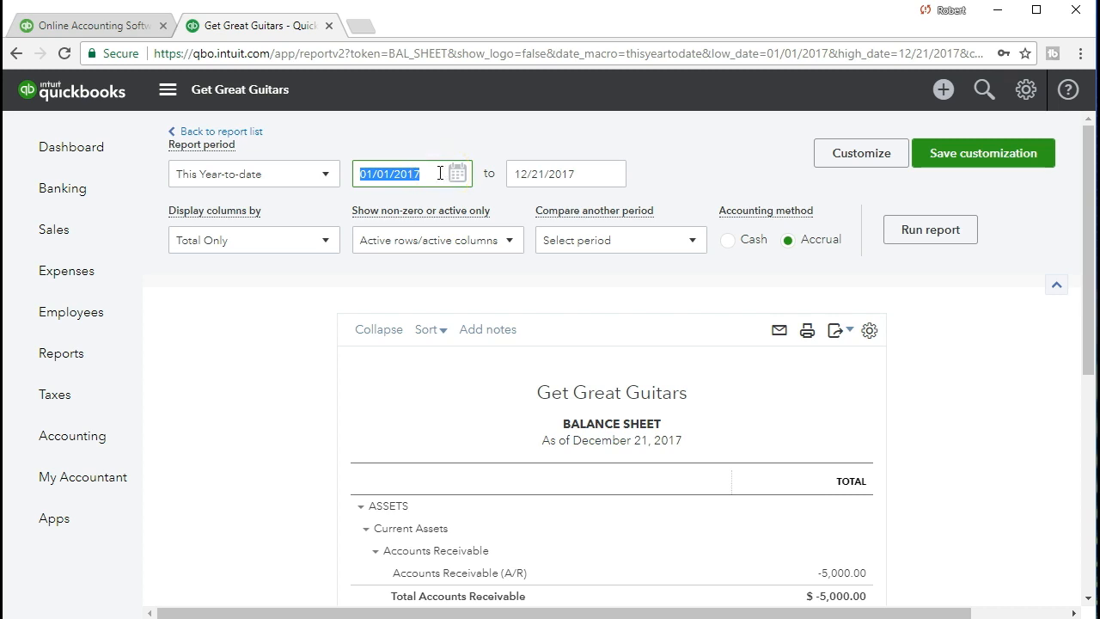
text(01)
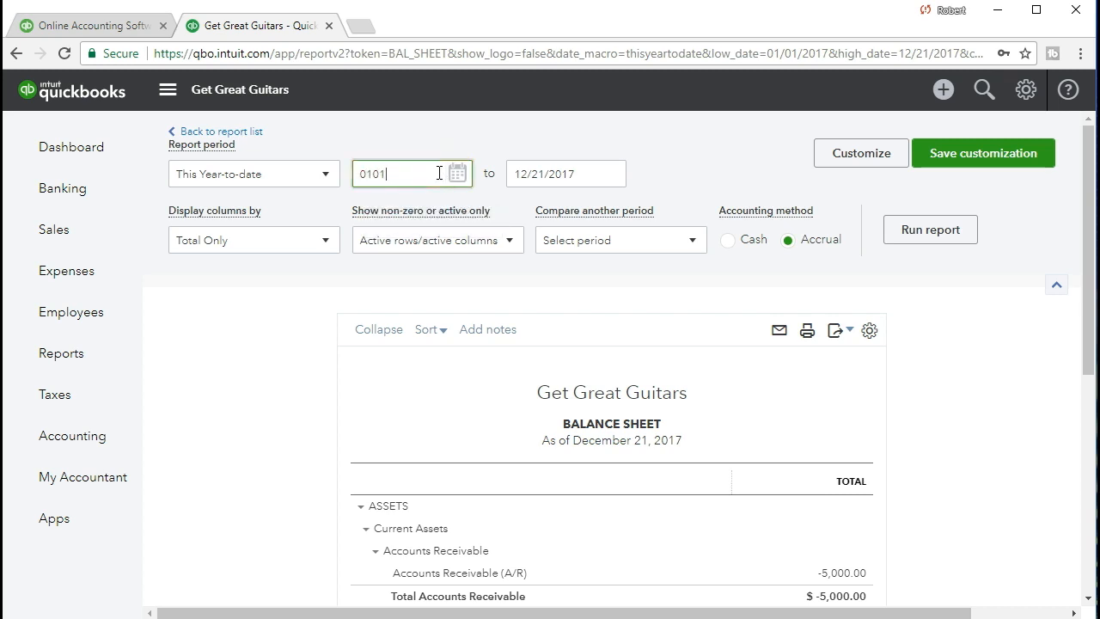
text(/01/2021)
key(Tab)
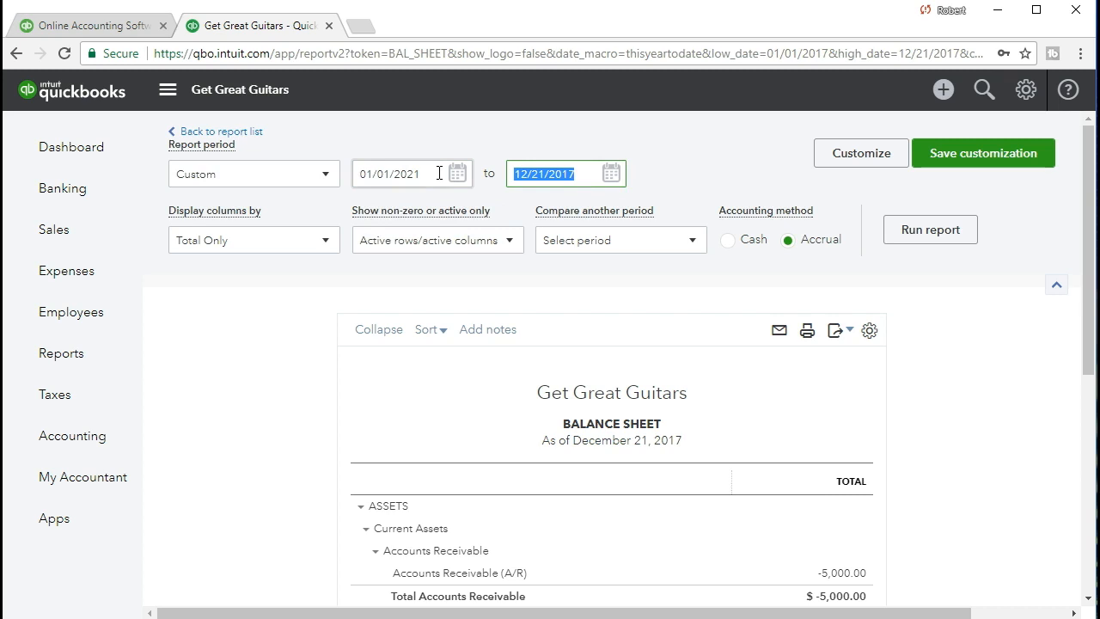
text(013121)
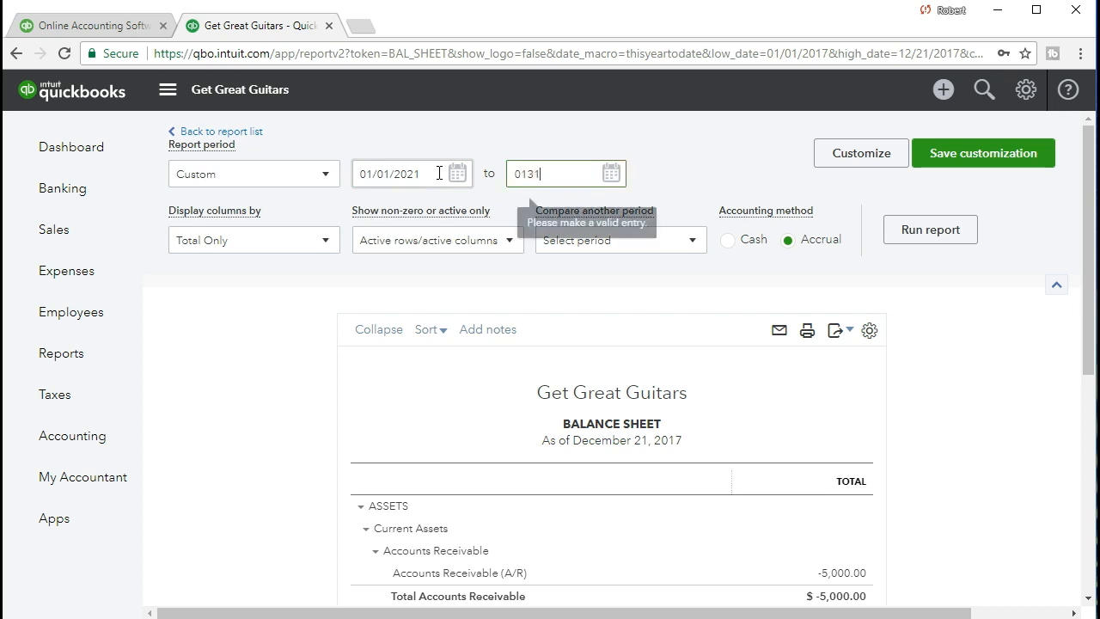
key(Tab)
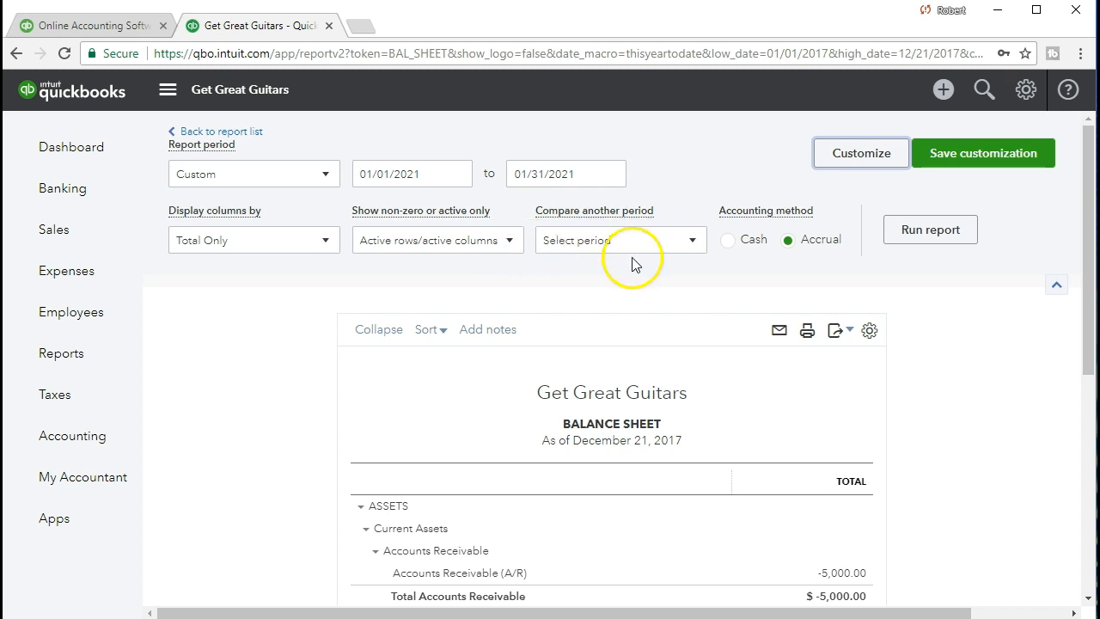
click(918, 240)
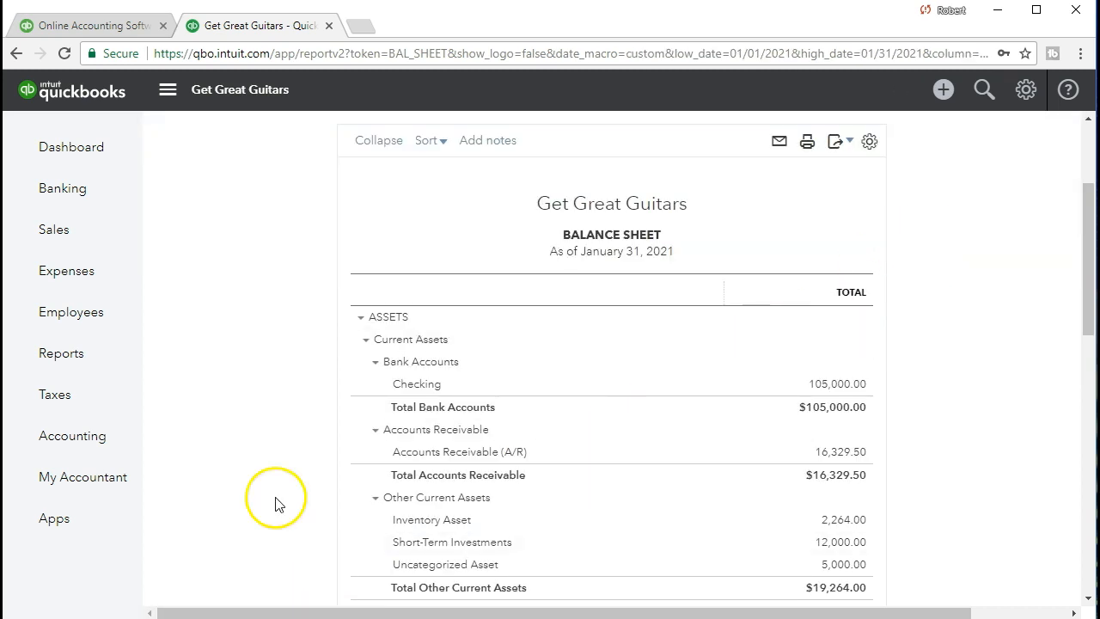
scroll(273, 477, down, 1)
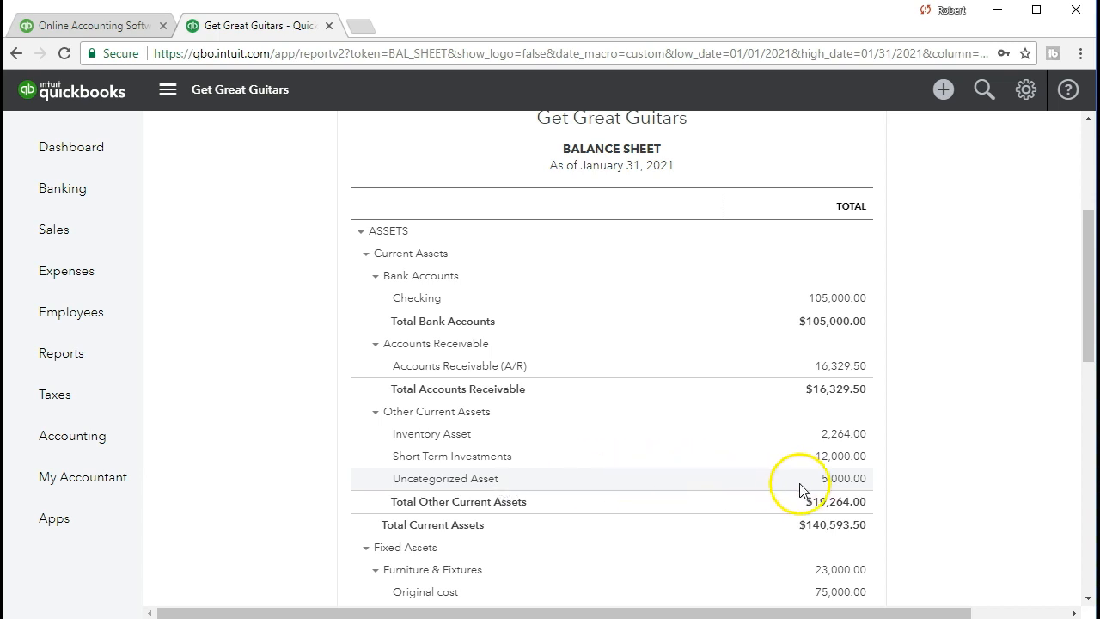
Drill into the Balance Sheet's Uncategorized Asset amount, inspect the Anderson Guitars payment behind it, and return to the Balance Sheet.
click(831, 479)
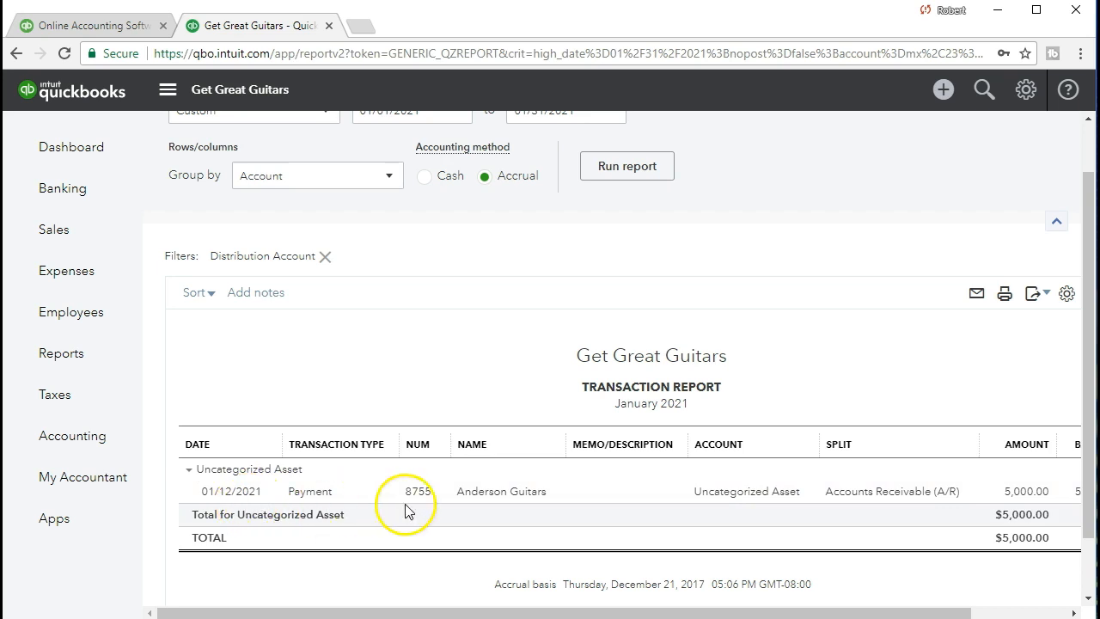
click(1014, 497)
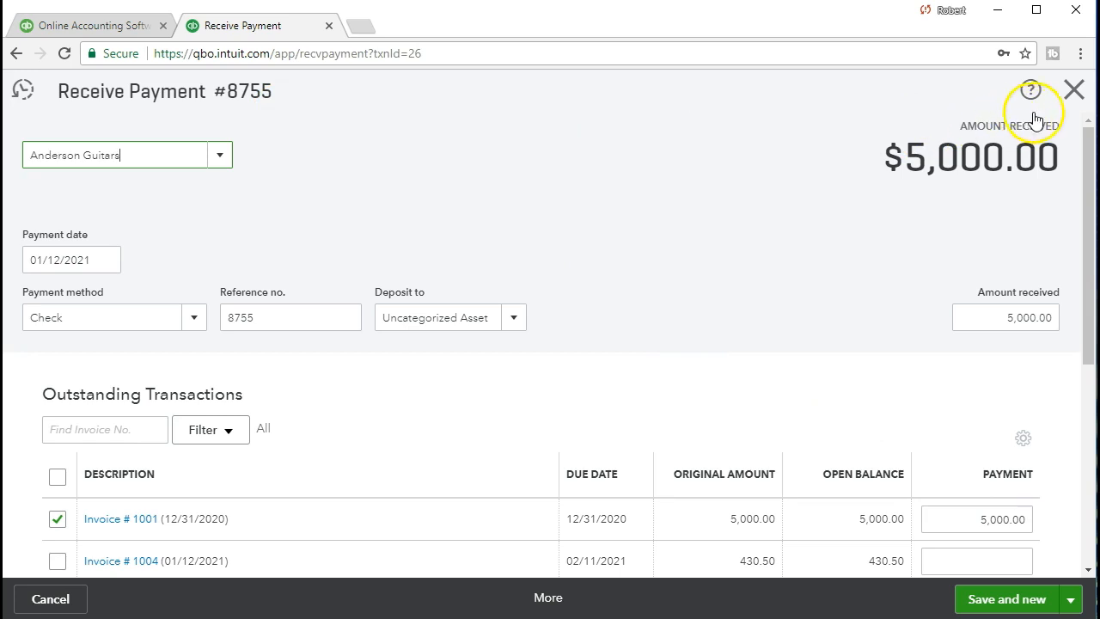
click(1074, 97)
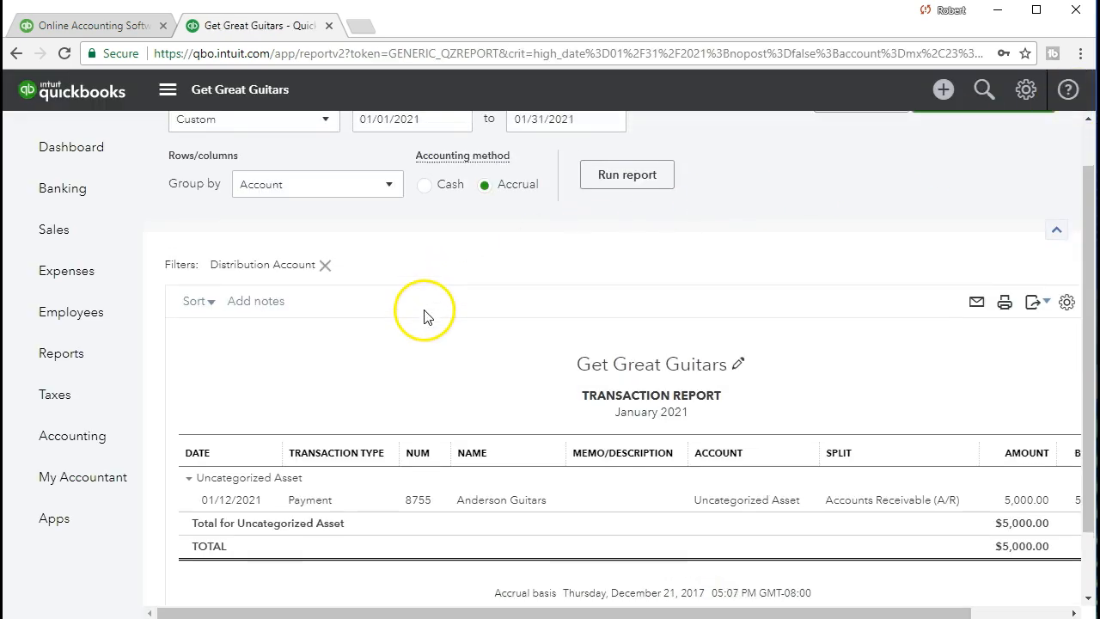
scroll(424, 317, up, 1)
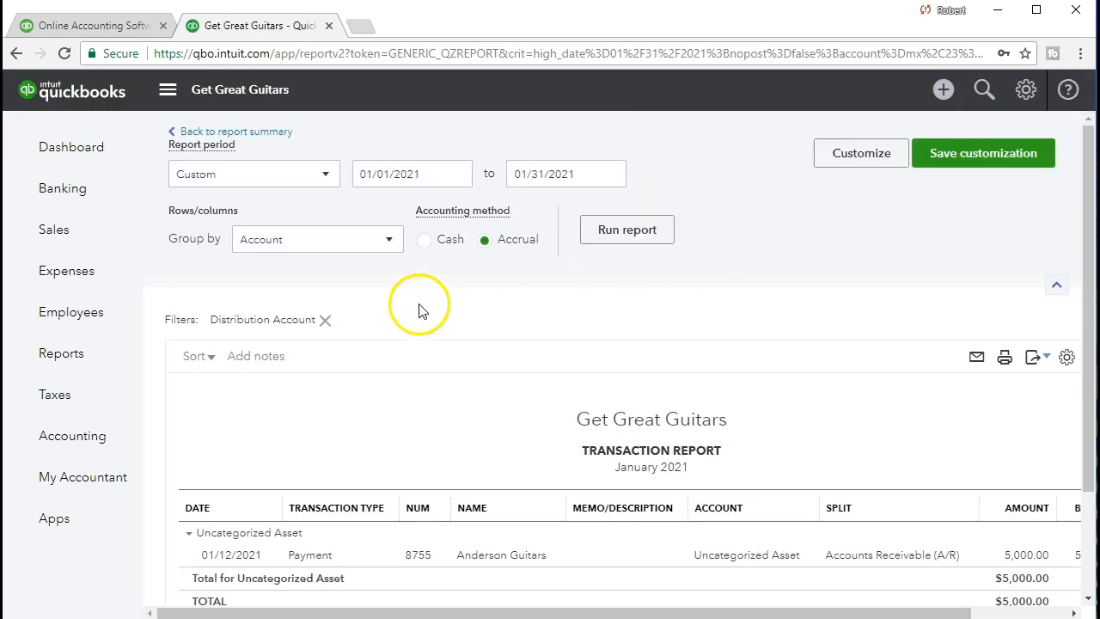
click(274, 143)
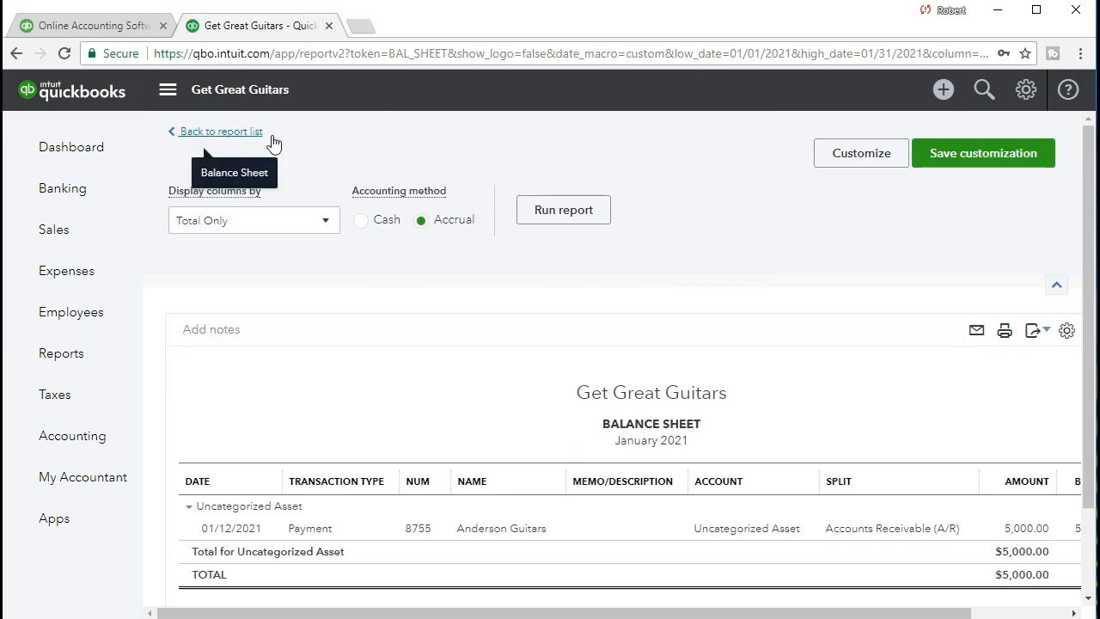
Drill into the Accounts Receivable (A/R) amount on the Balance Sheet and examine the Anderson Guitars payment among its transactions.
scroll(591, 412, down, 5)
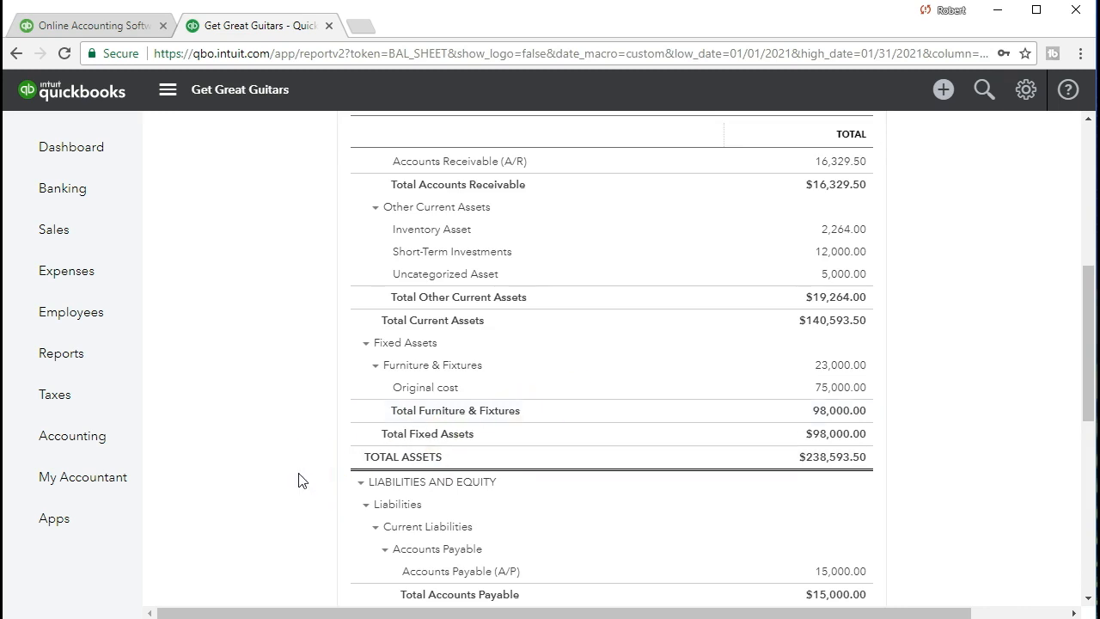
scroll(298, 479, up, 4)
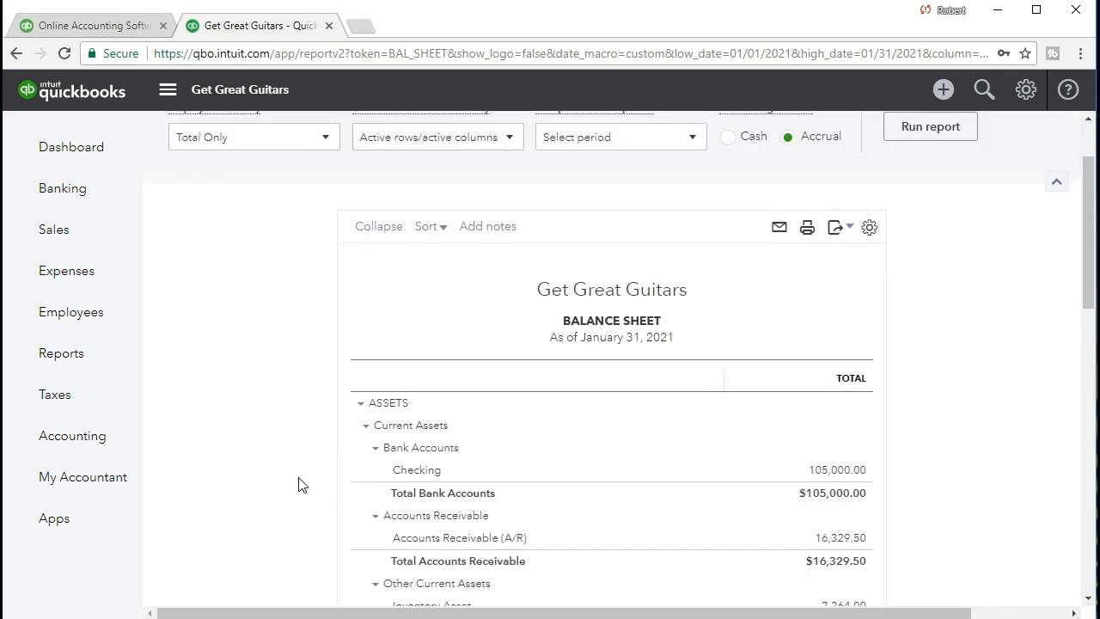
scroll(303, 468, down, 1)
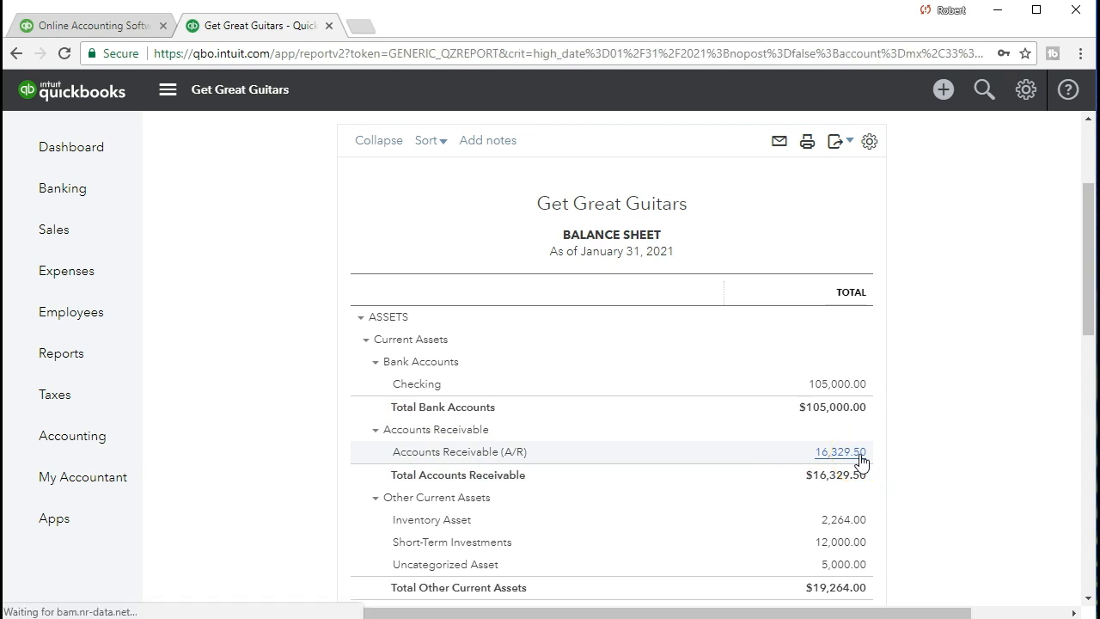
click(732, 494)
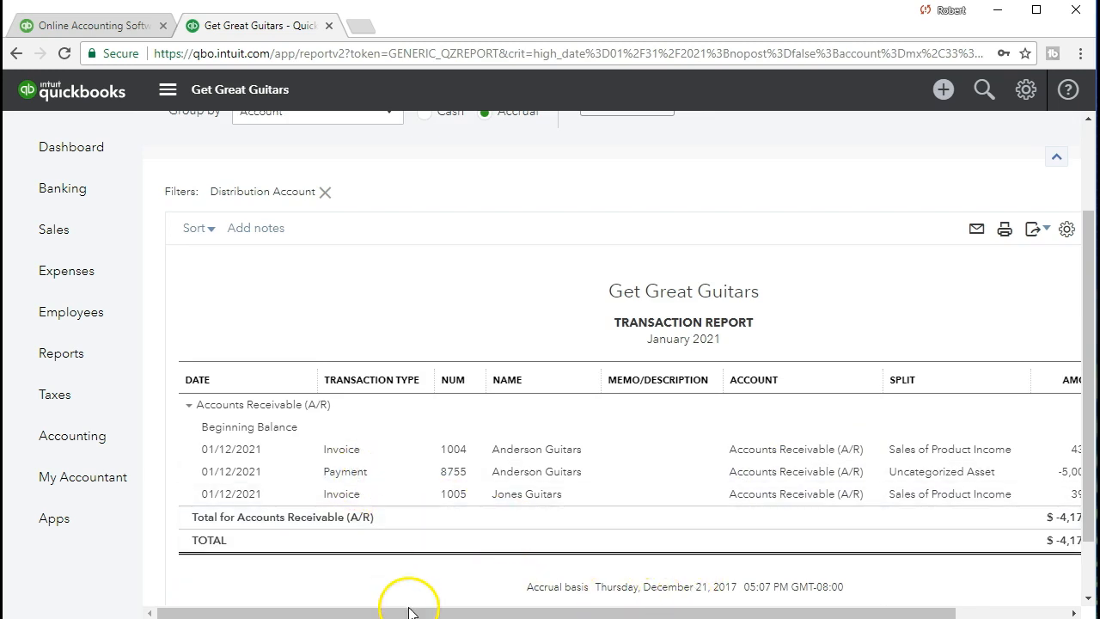
drag(412, 613, 573, 615)
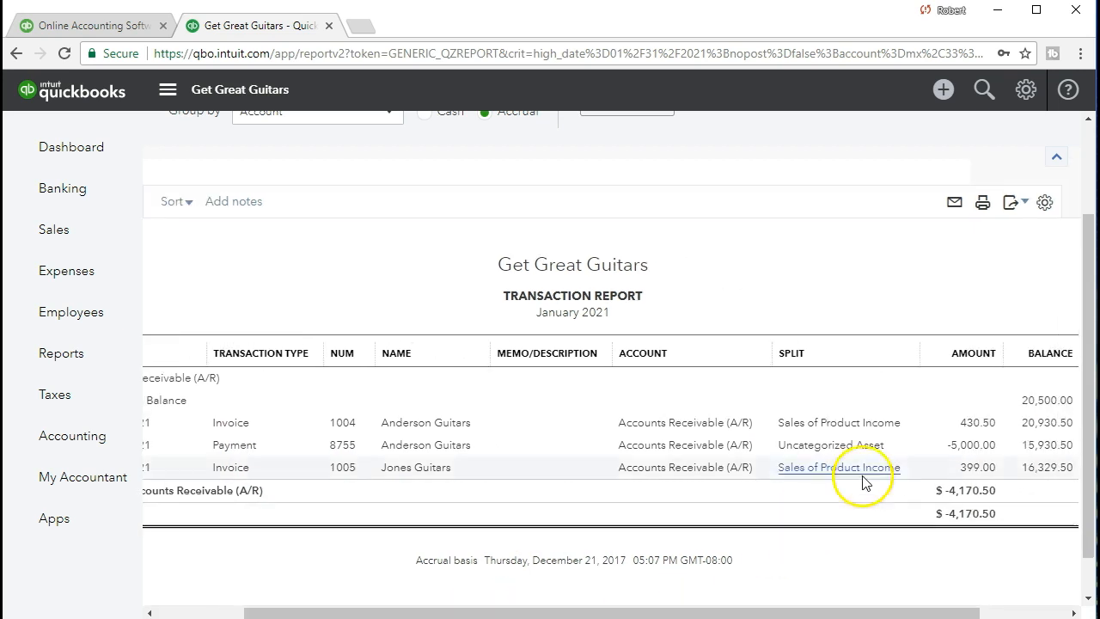
click(968, 447)
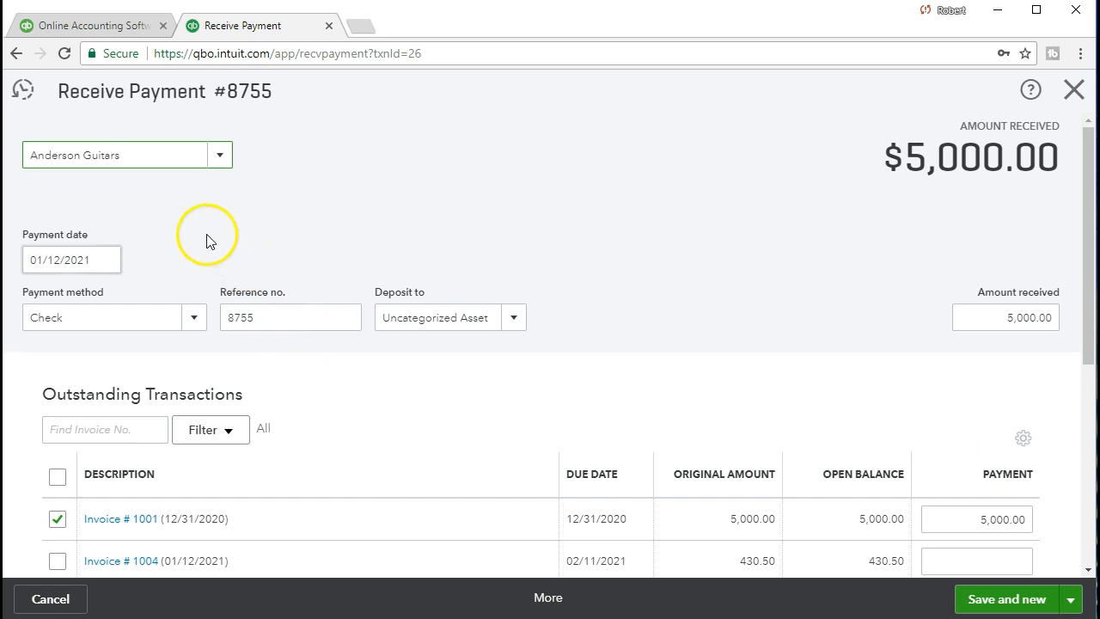
scroll(478, 405, down, 2)
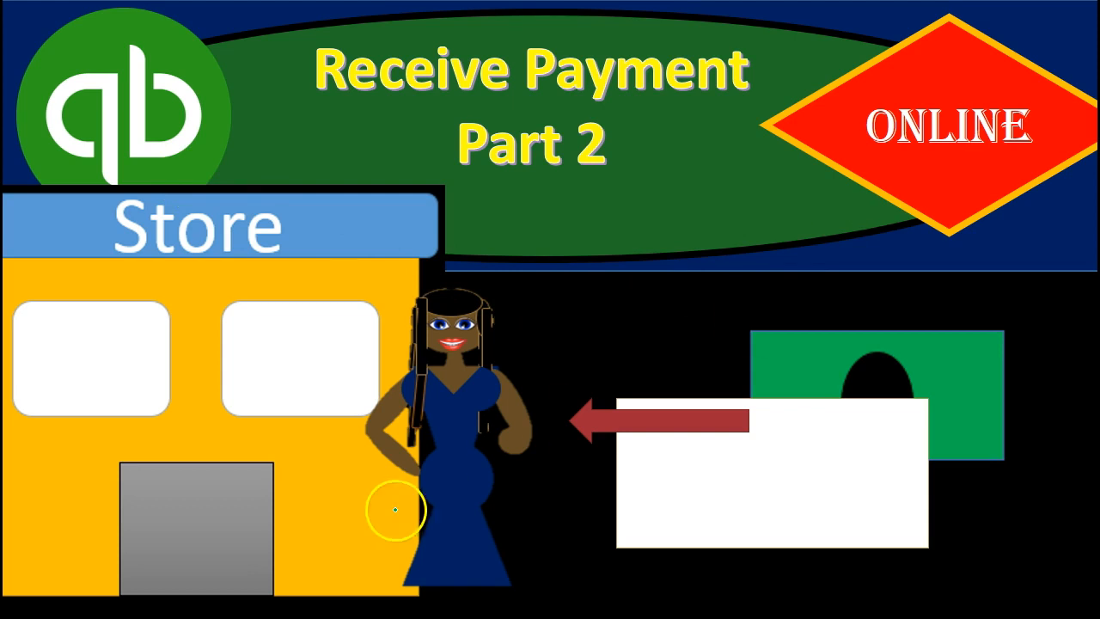
key(Right)
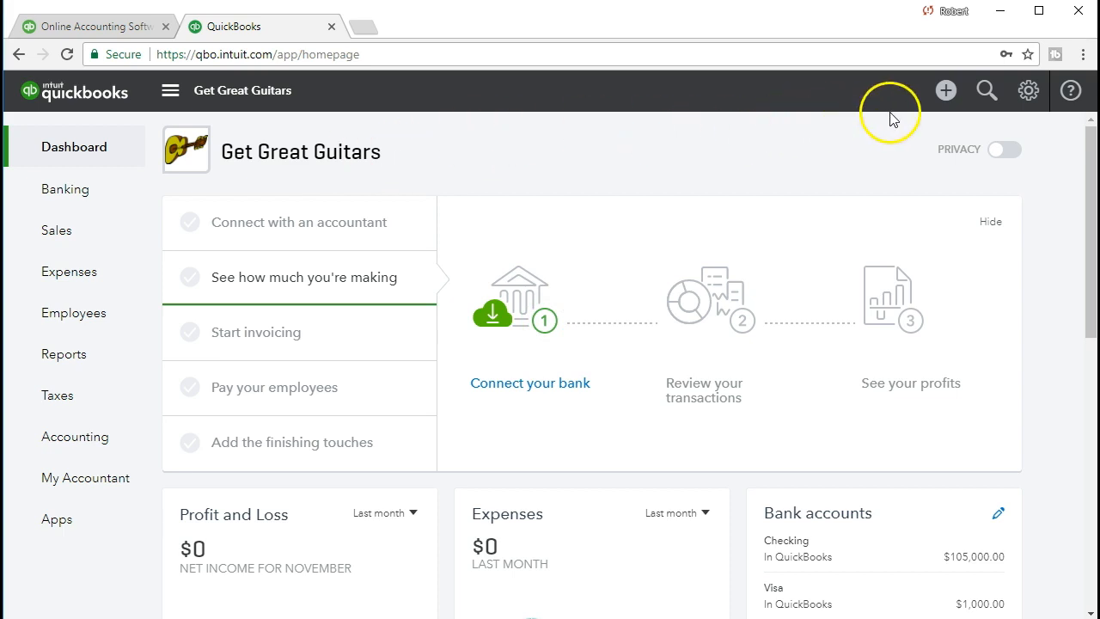
Create a new Receive Payment entry and select Jones Guitars as the customer.
click(944, 91)
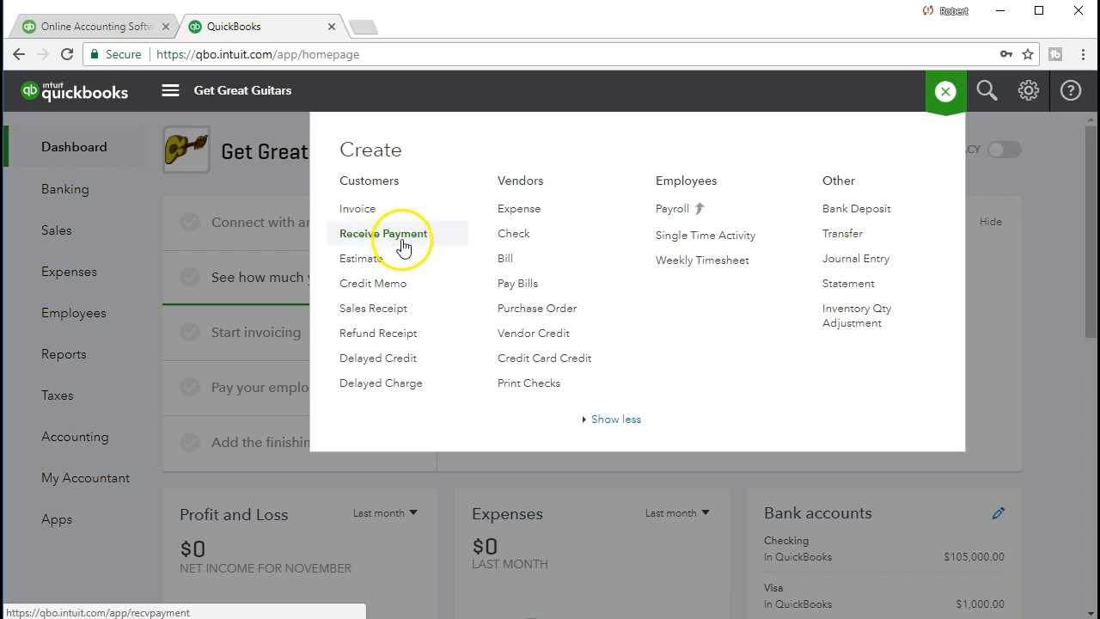
click(434, 247)
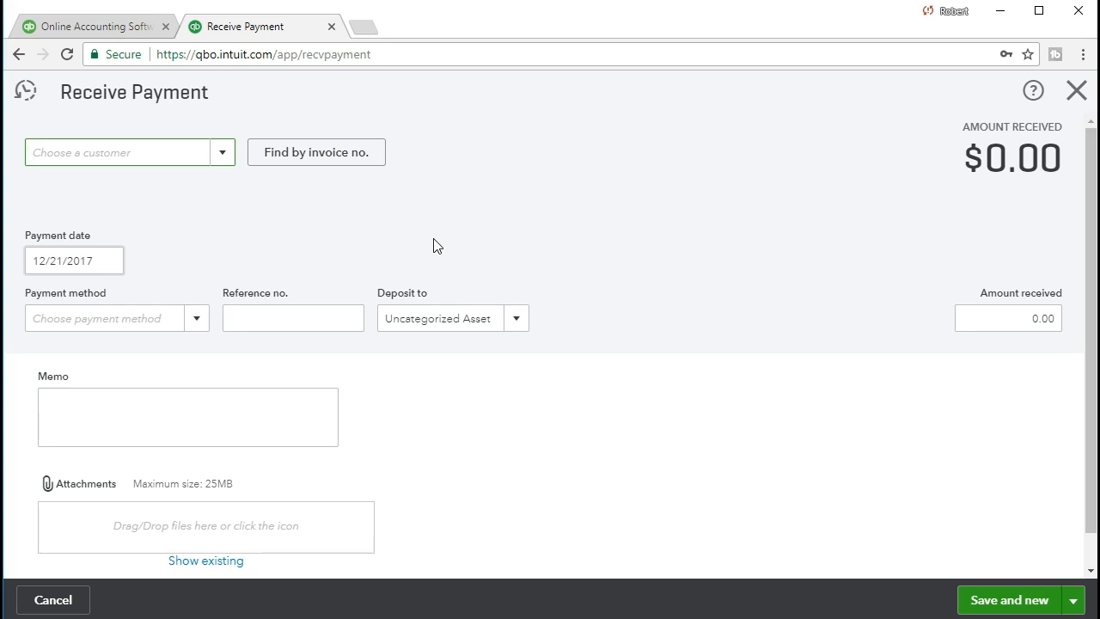
click(302, 148)
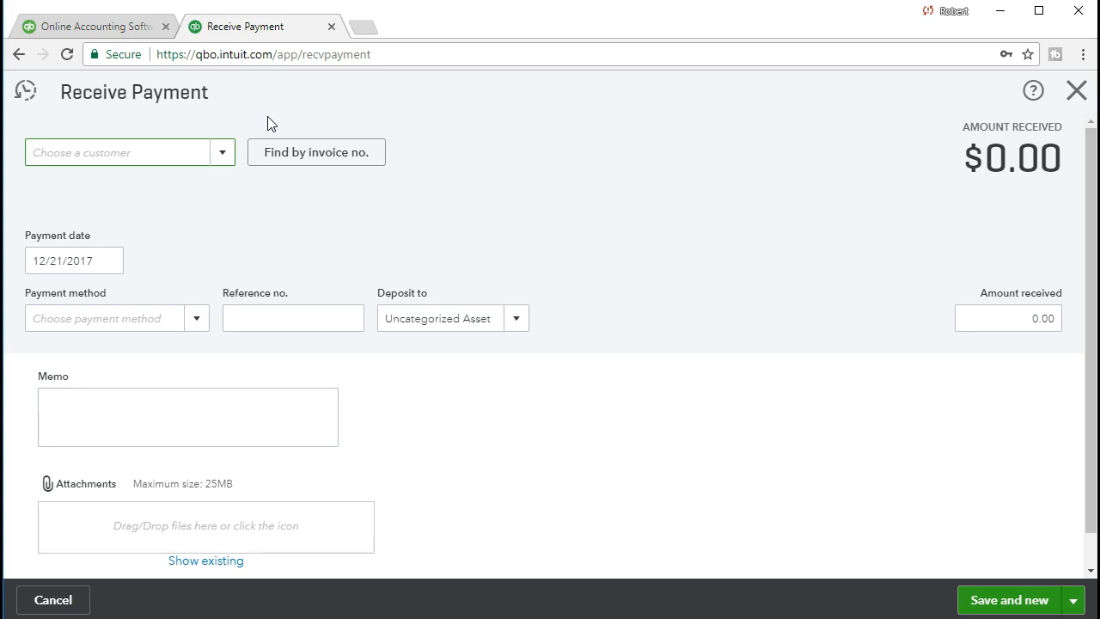
click(225, 155)
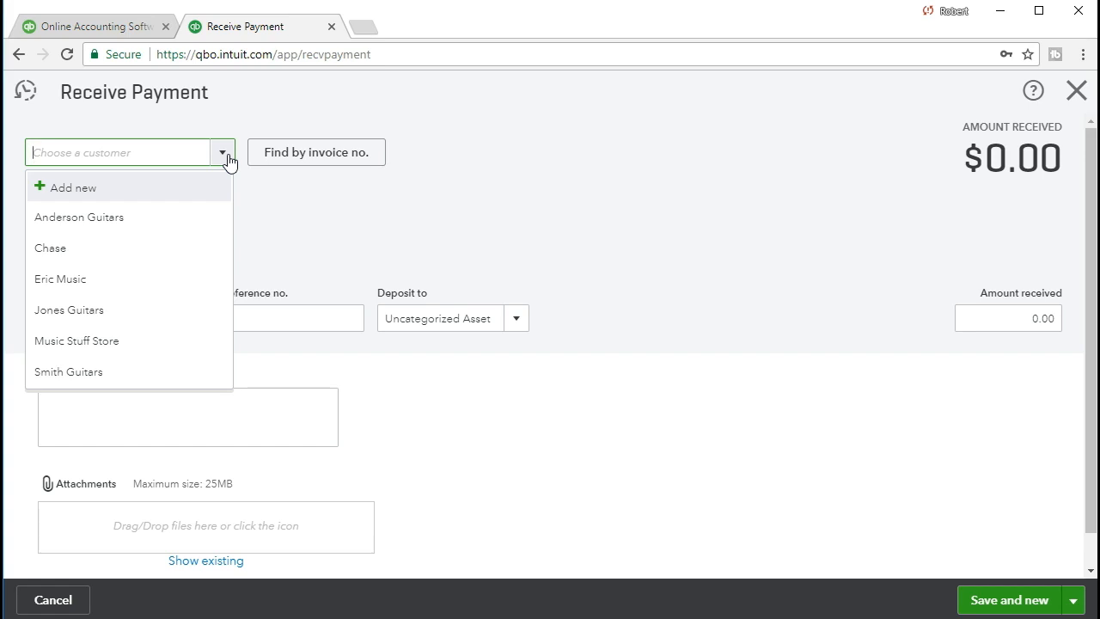
text(Jones Guitars)
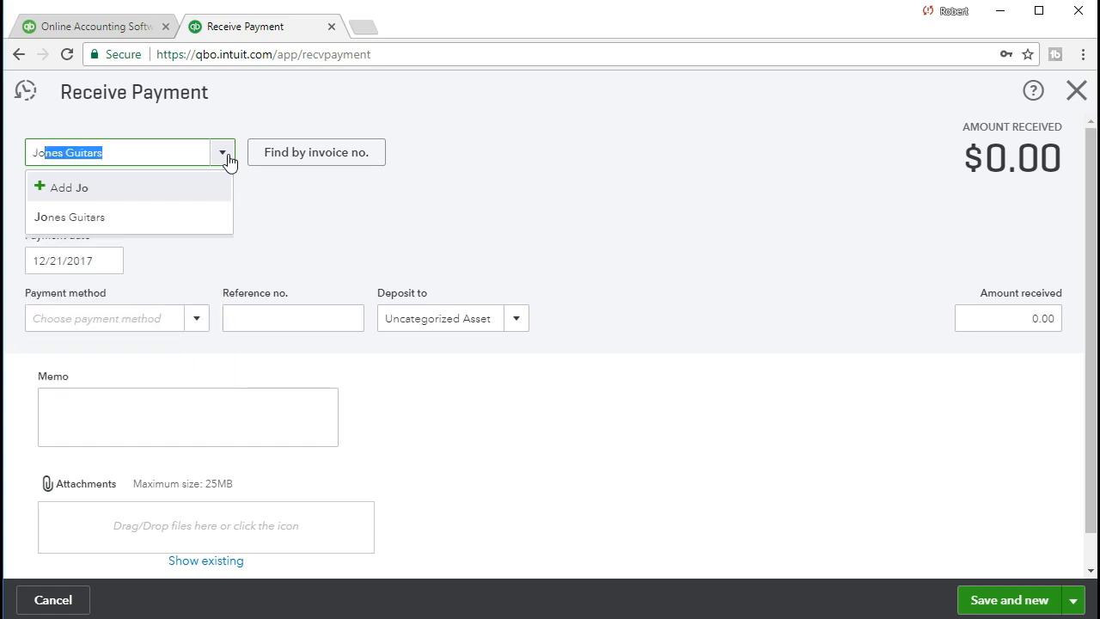
click(153, 224)
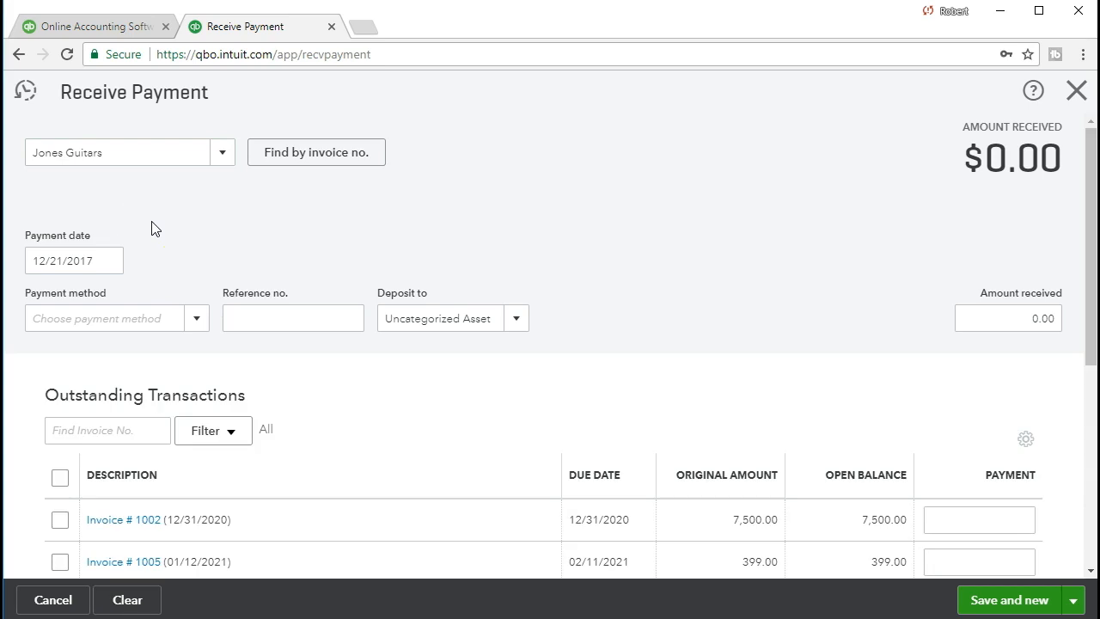
Set the payment date of the Jones Guitars payment to 01/12/2021.
click(86, 258)
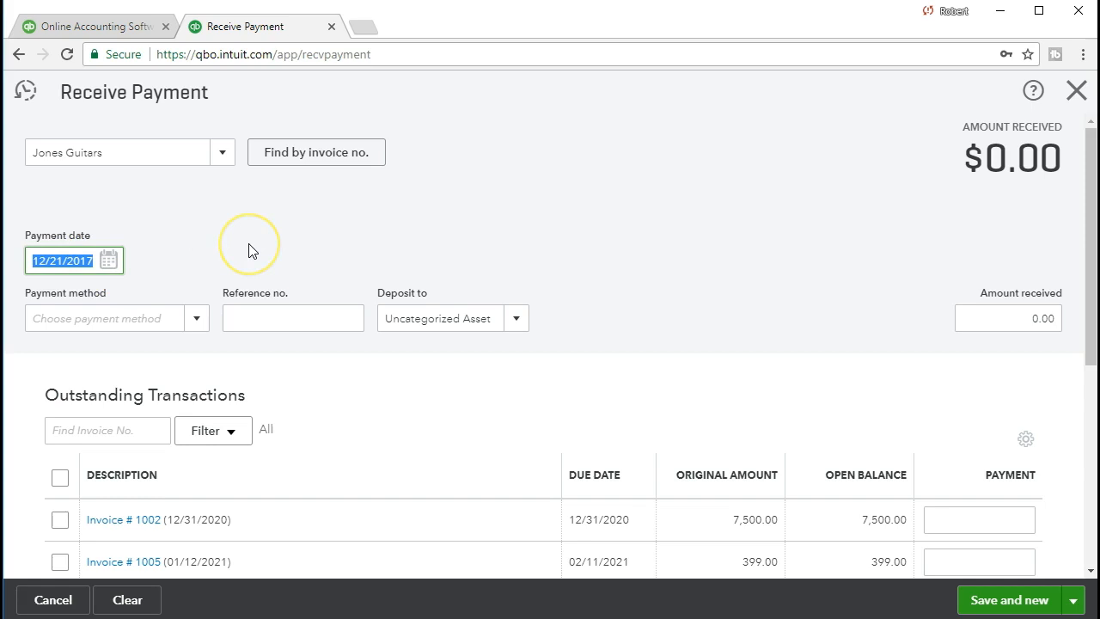
text(01/12/202)
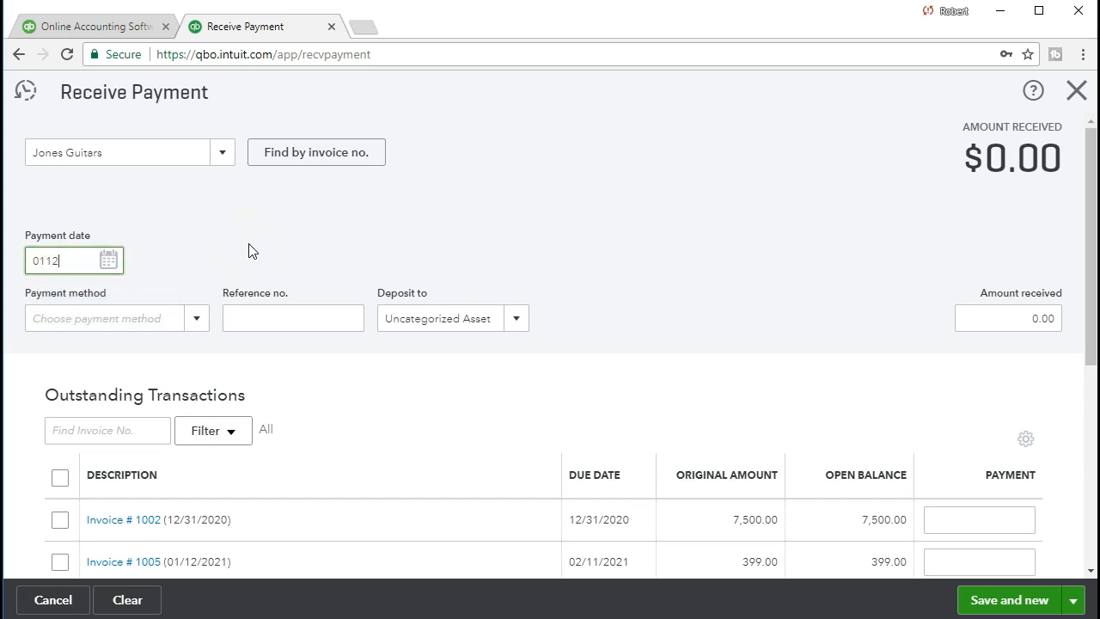
text(1)
key(Tab)
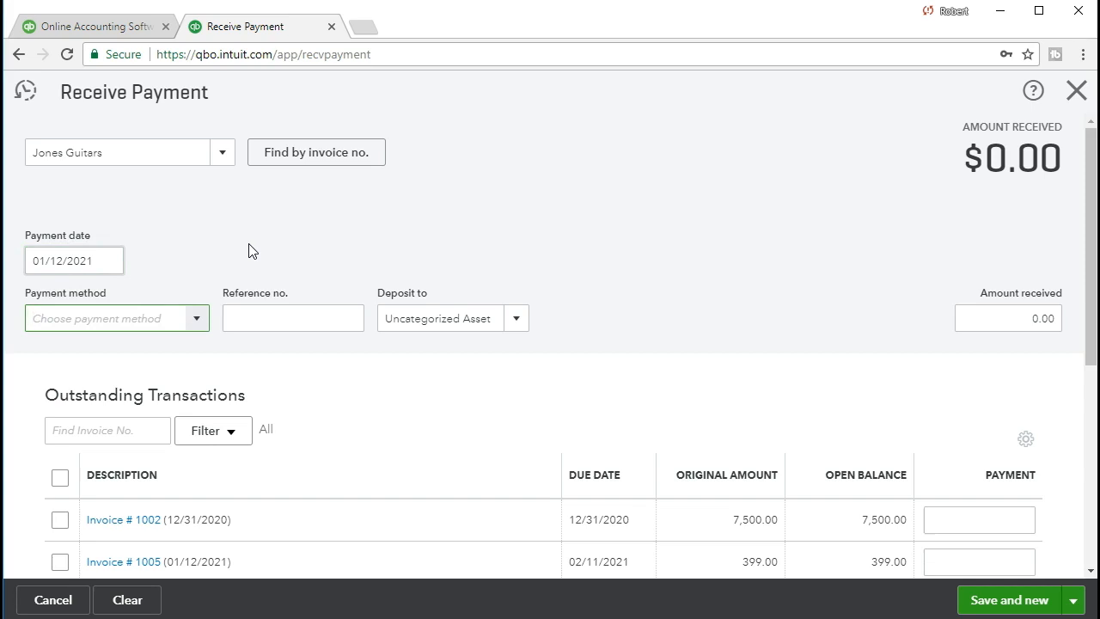
Set the payment method to Cash, leave the reference number blank, and choose Uncategorized Asset as the deposit account.
click(201, 317)
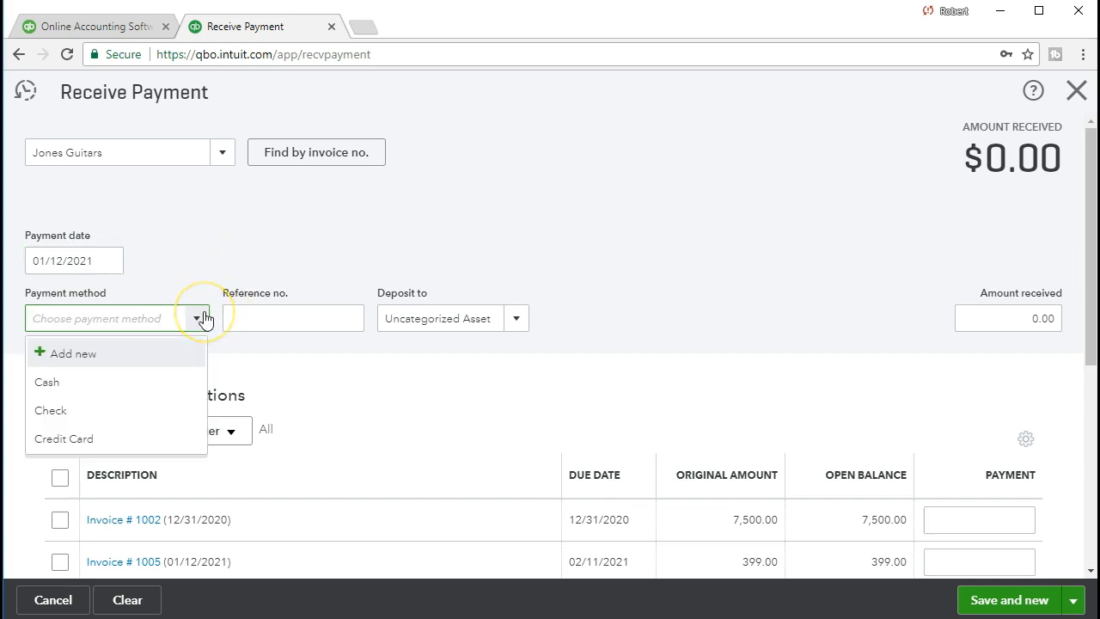
click(184, 376)
click(197, 319)
click(167, 385)
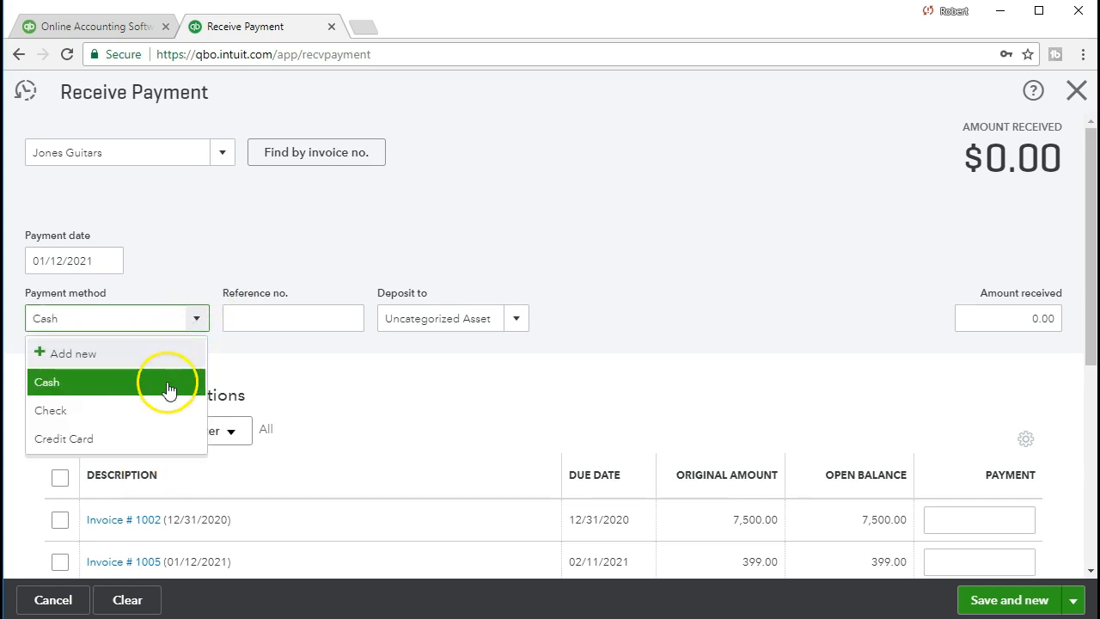
click(273, 325)
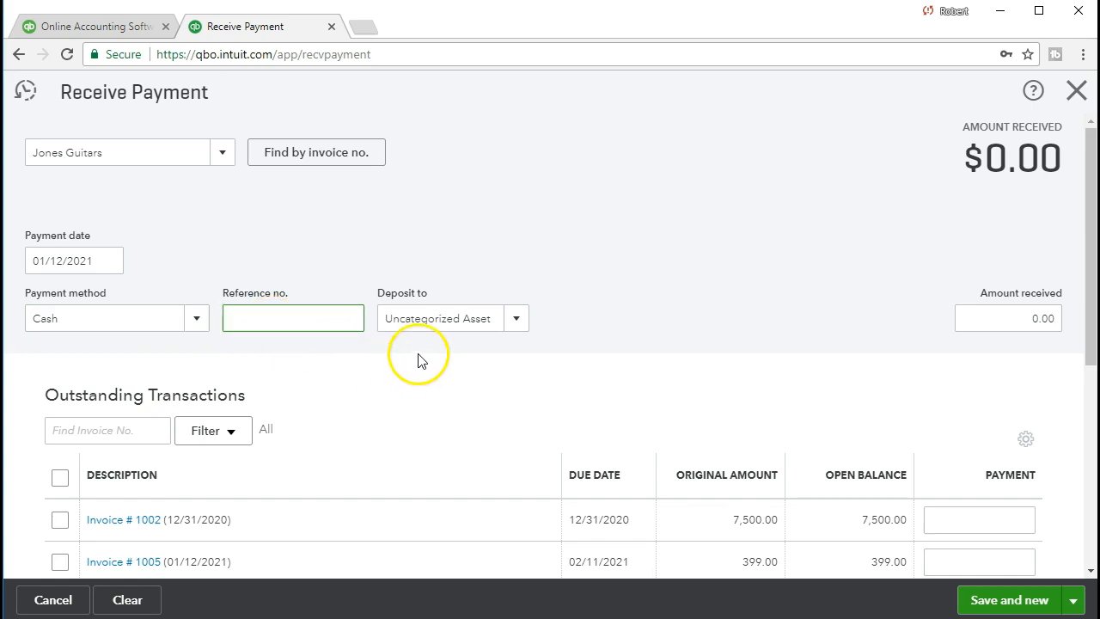
click(508, 319)
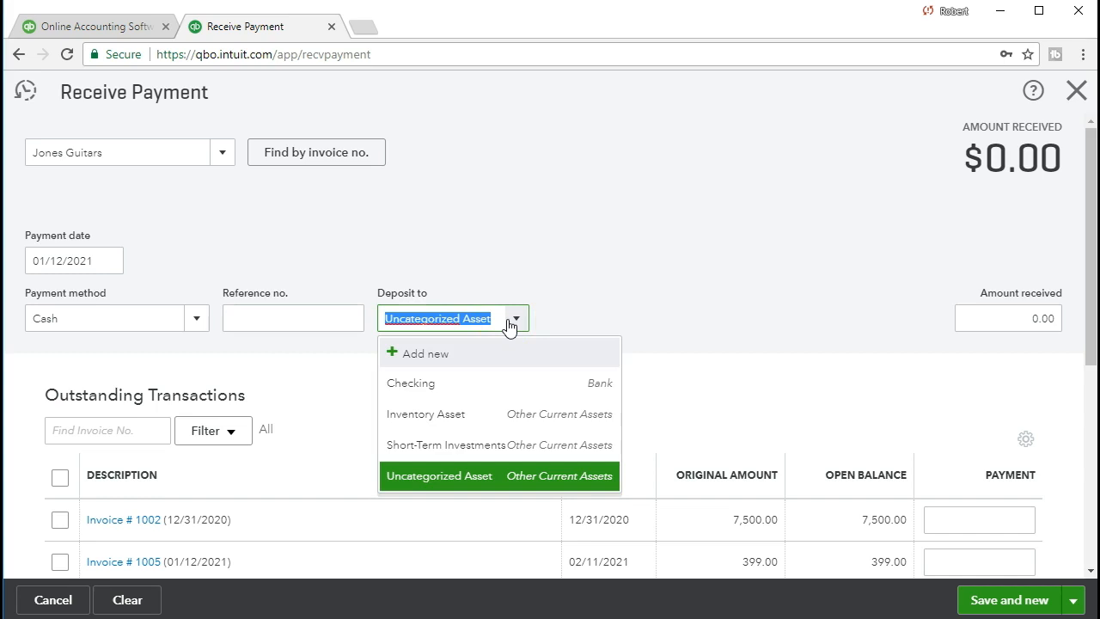
click(477, 481)
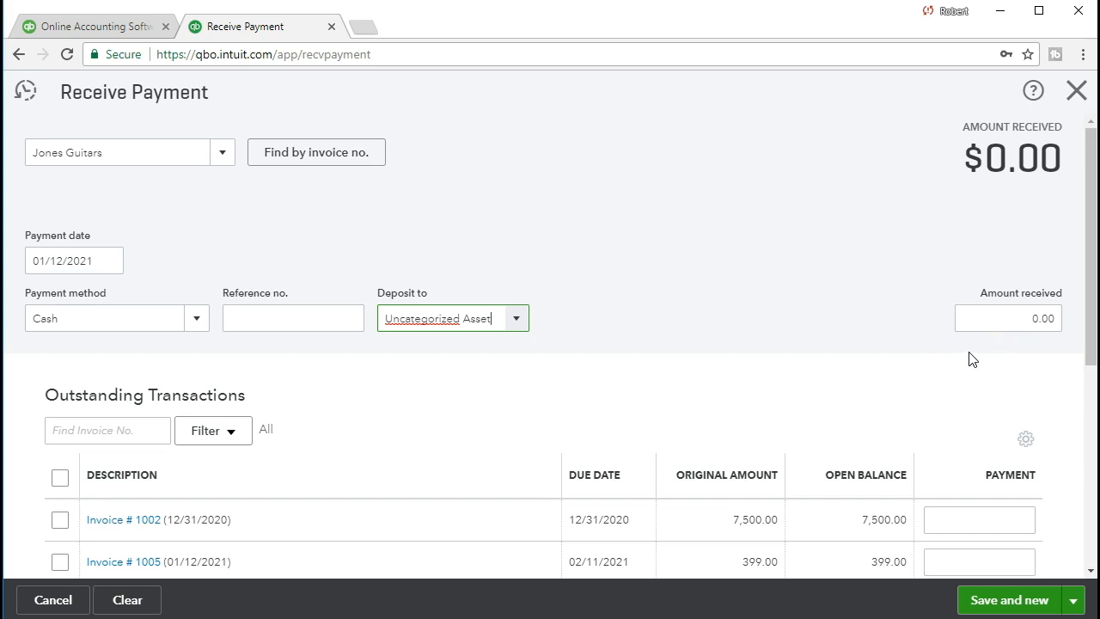
Apply the payment in full to Invoice # 1002 among the outstanding transactions and review the completed form.
scroll(970, 359, down, 1)
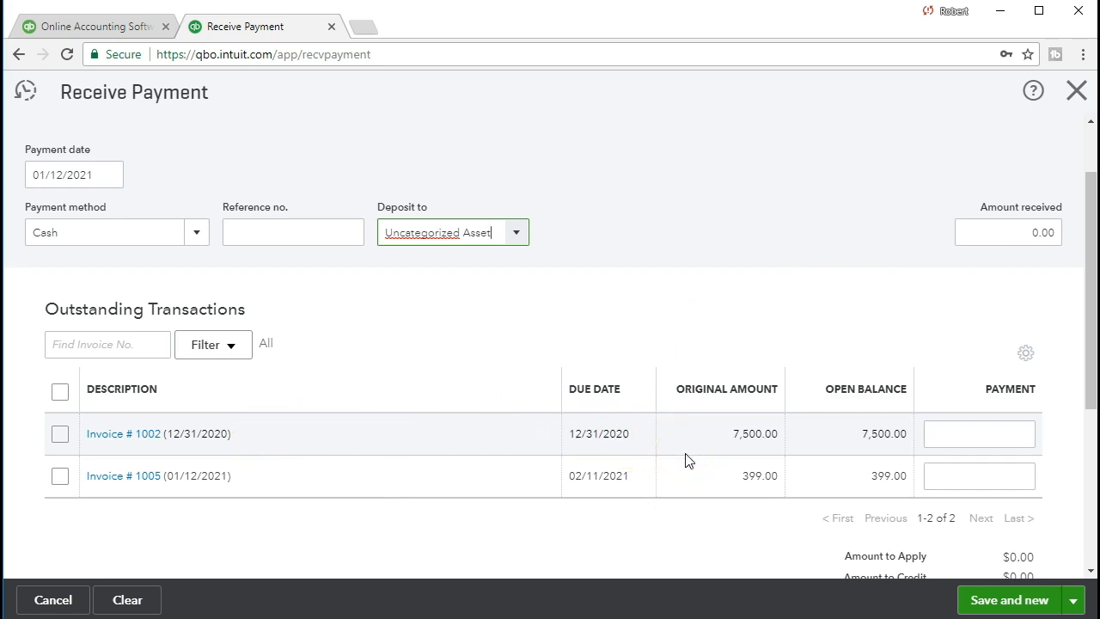
click(60, 435)
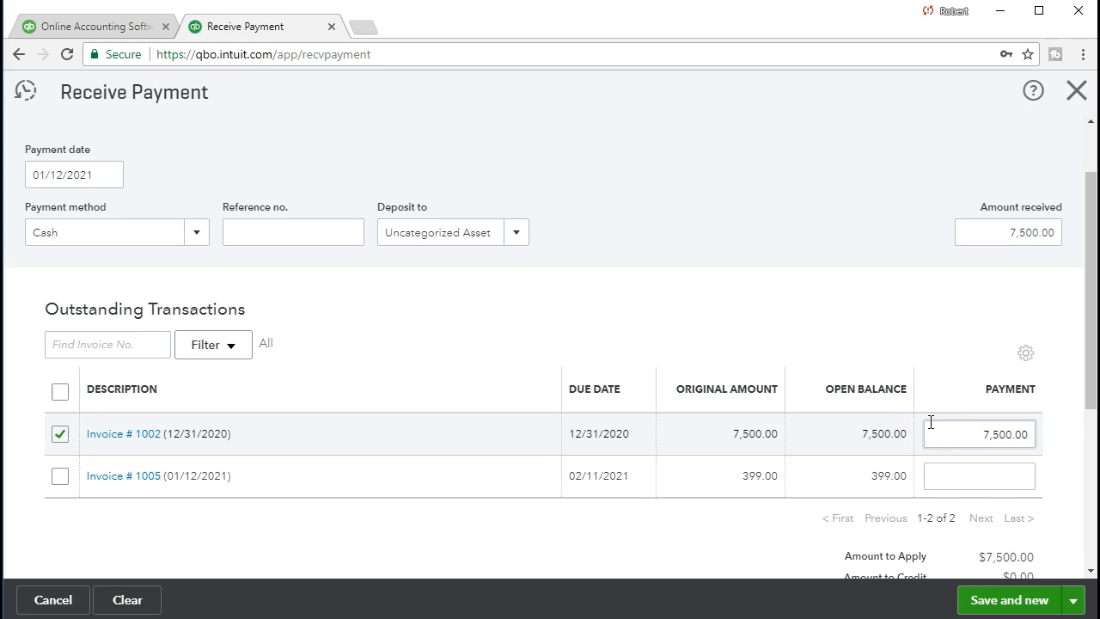
scroll(682, 492, down, 1)
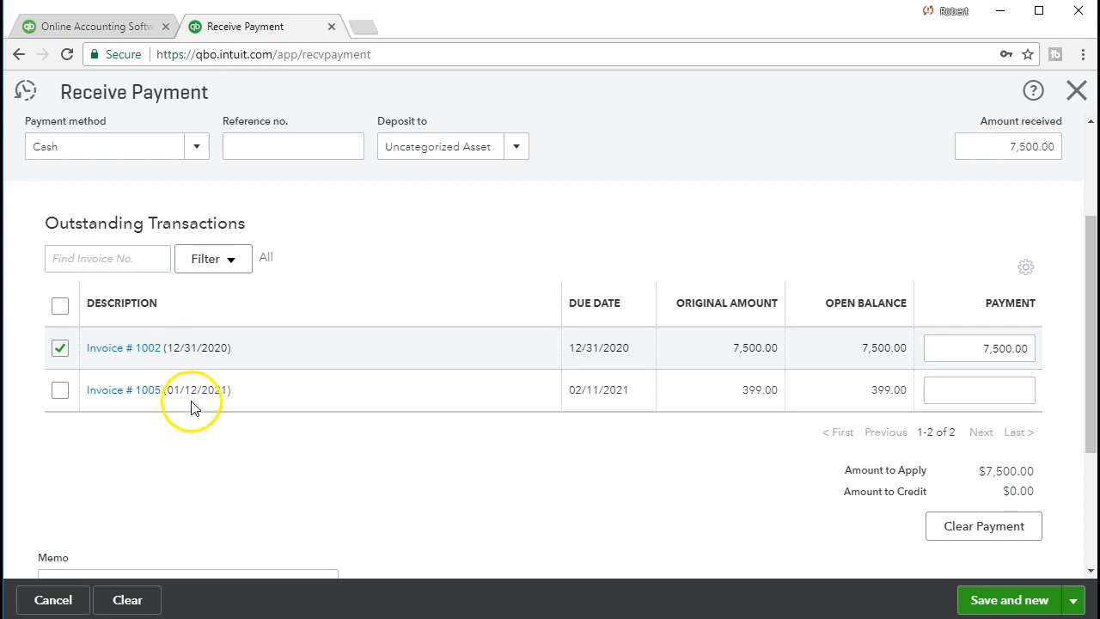
scroll(191, 407, up, 2)
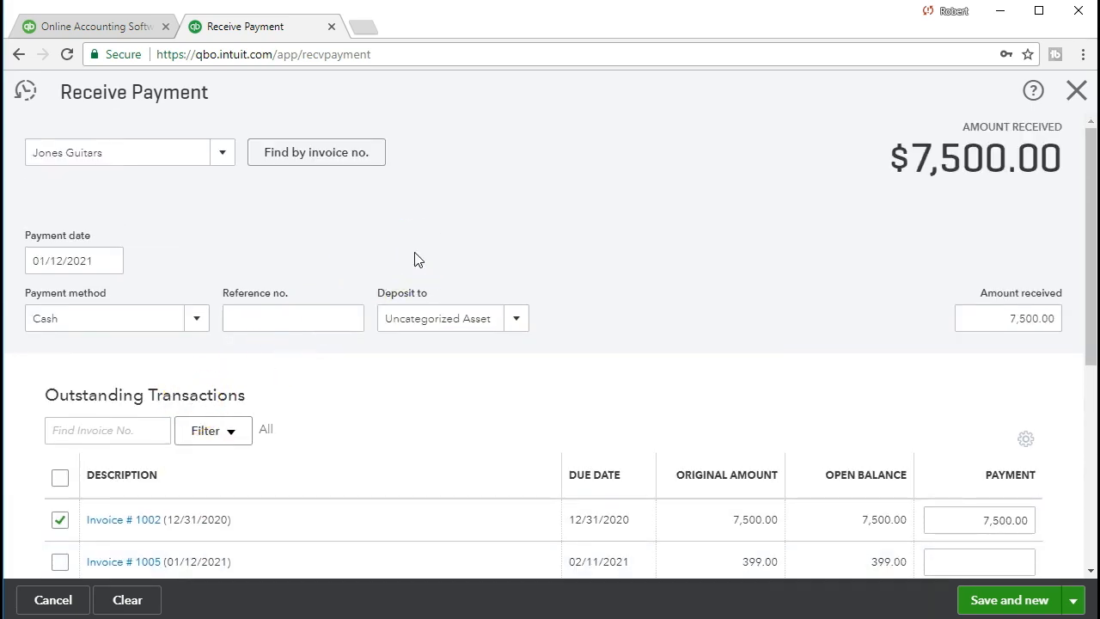
click(401, 364)
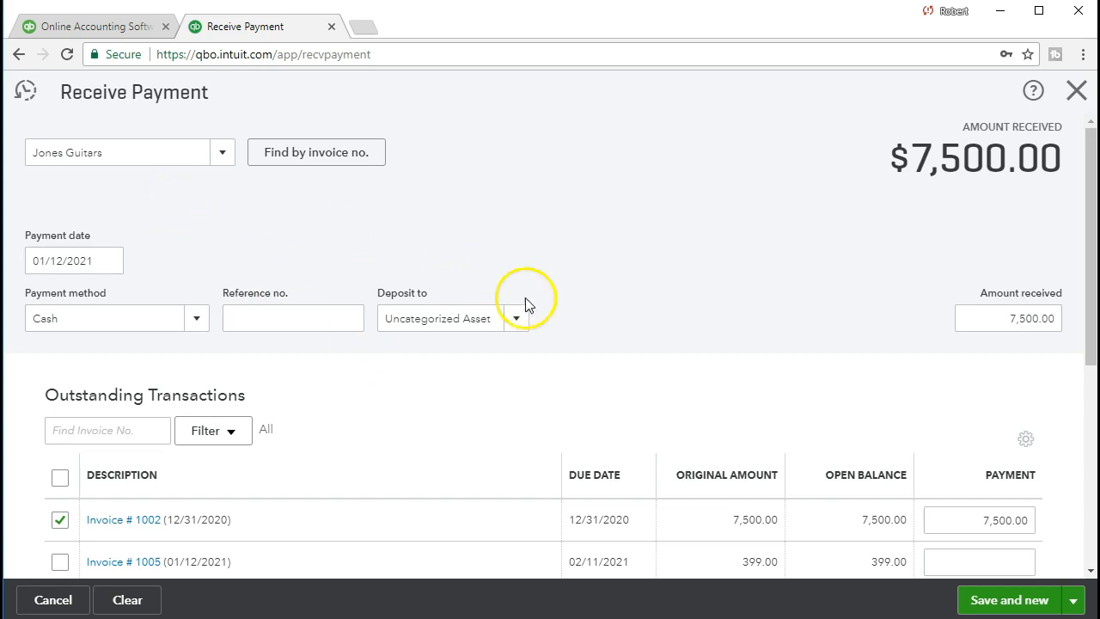
Save the Jones Guitars payment, start another payment entry and activate its customer field.
scroll(557, 356, down, 2)
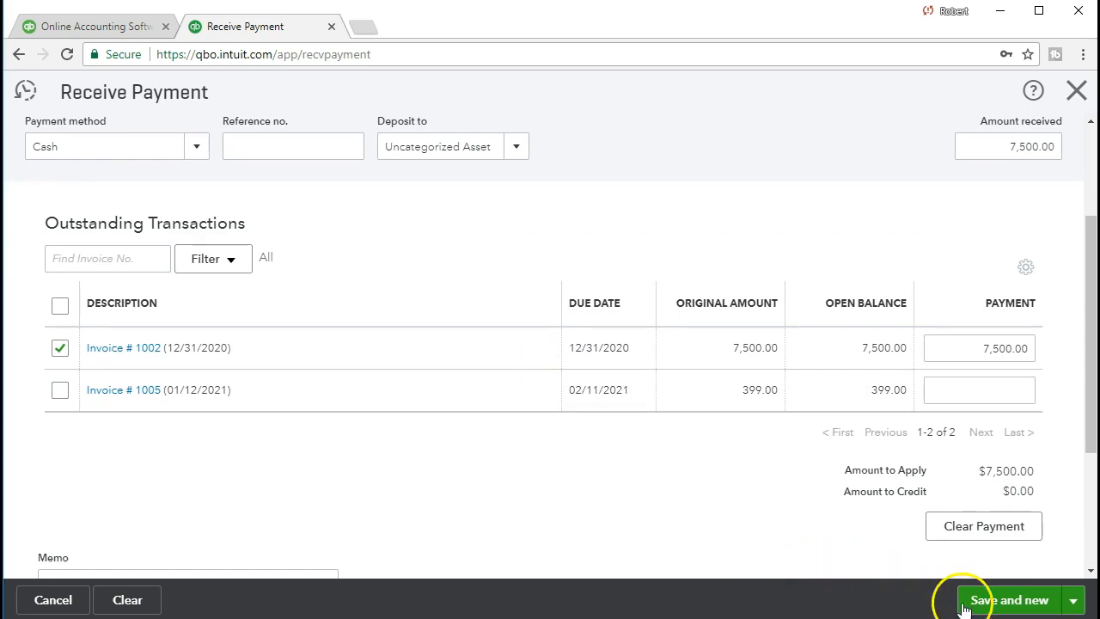
click(1009, 599)
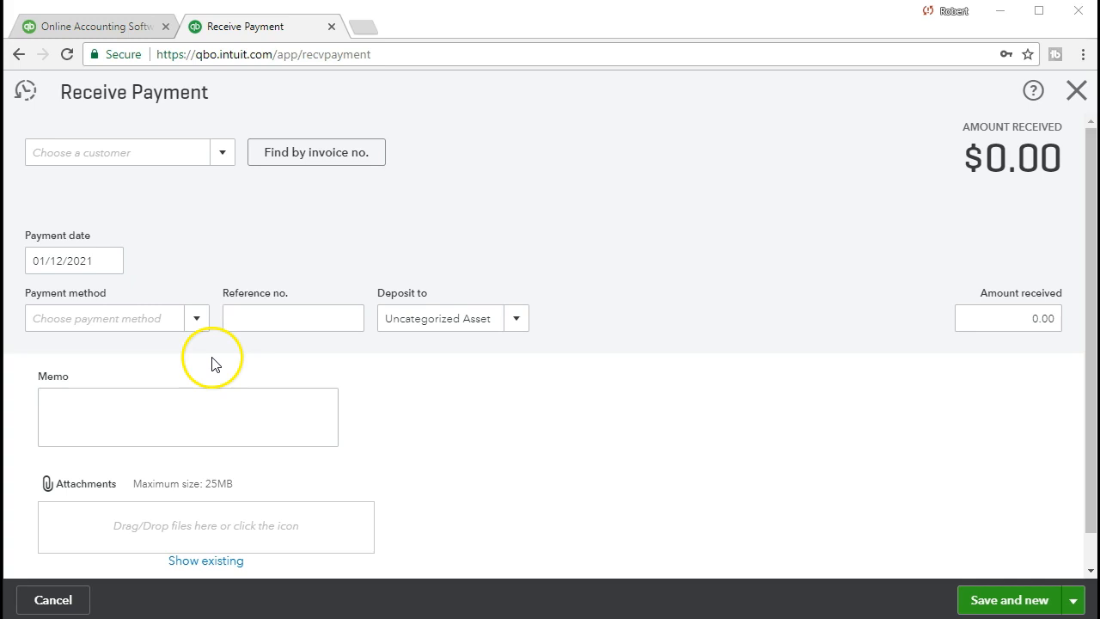
click(133, 148)
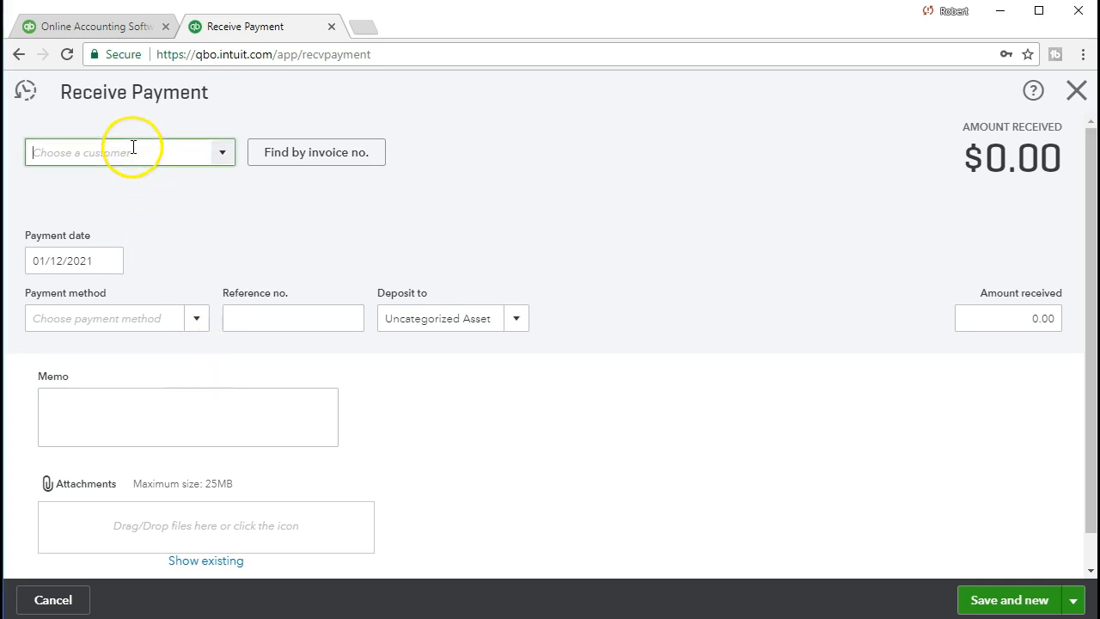
Choose Smith Guitars as the customer of the new payment and keep 01/12/2021 as the payment date.
click(224, 154)
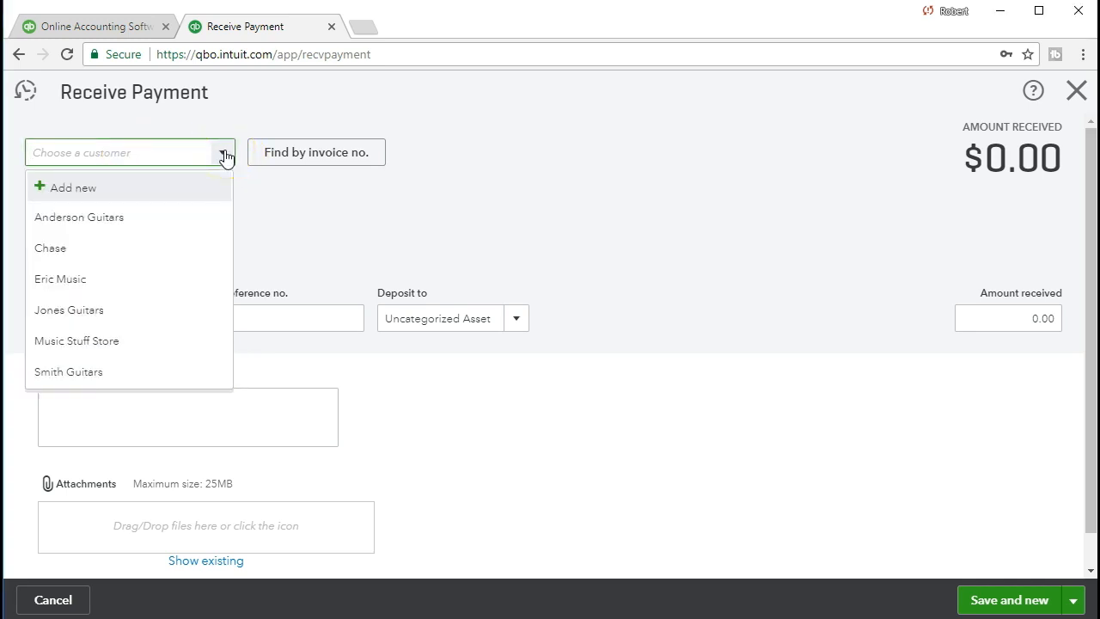
text(Smith Guitars)
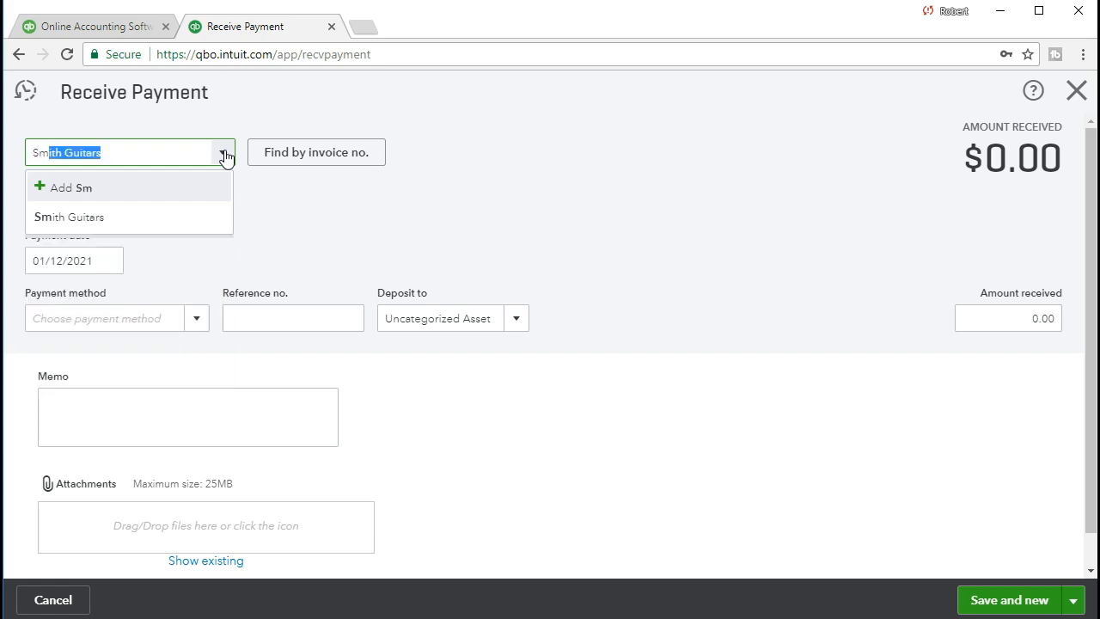
click(145, 216)
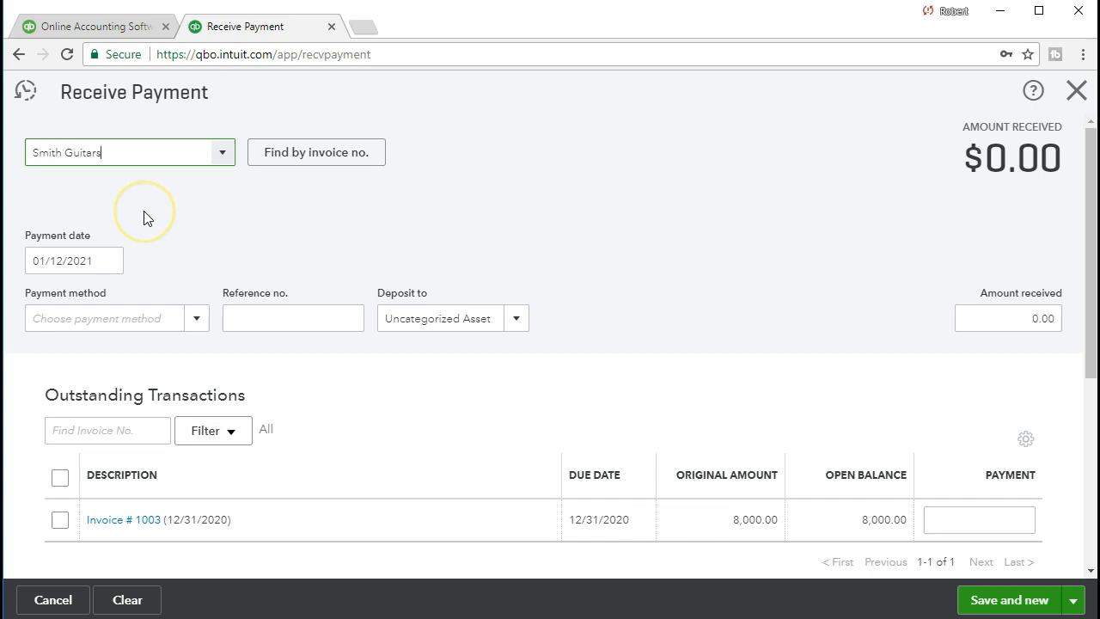
key(Tab)
key(Tab)
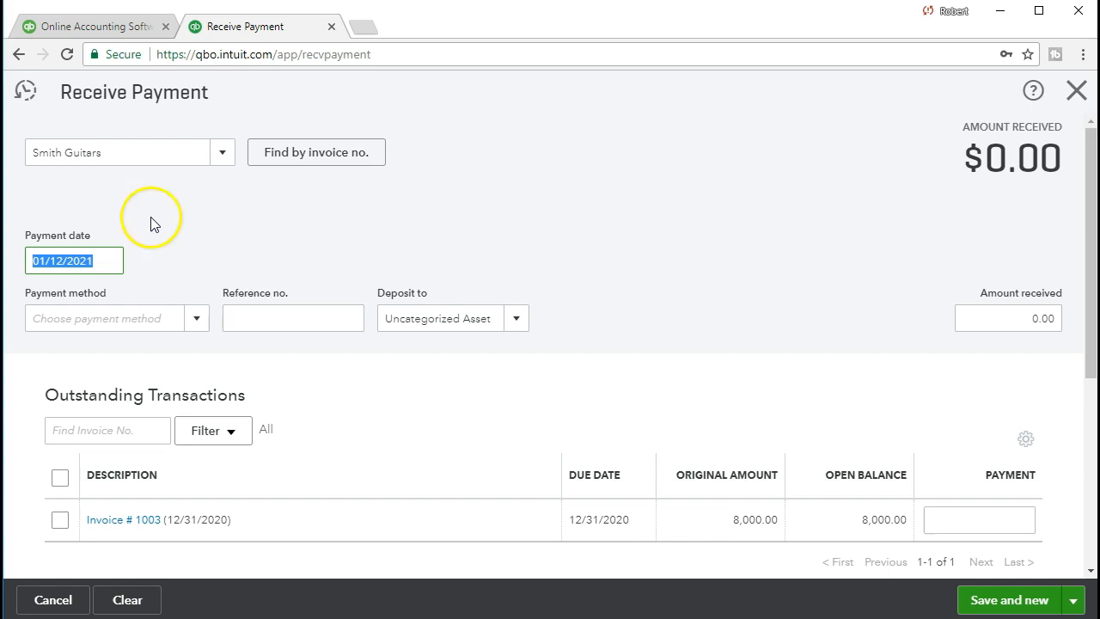
key(Tab)
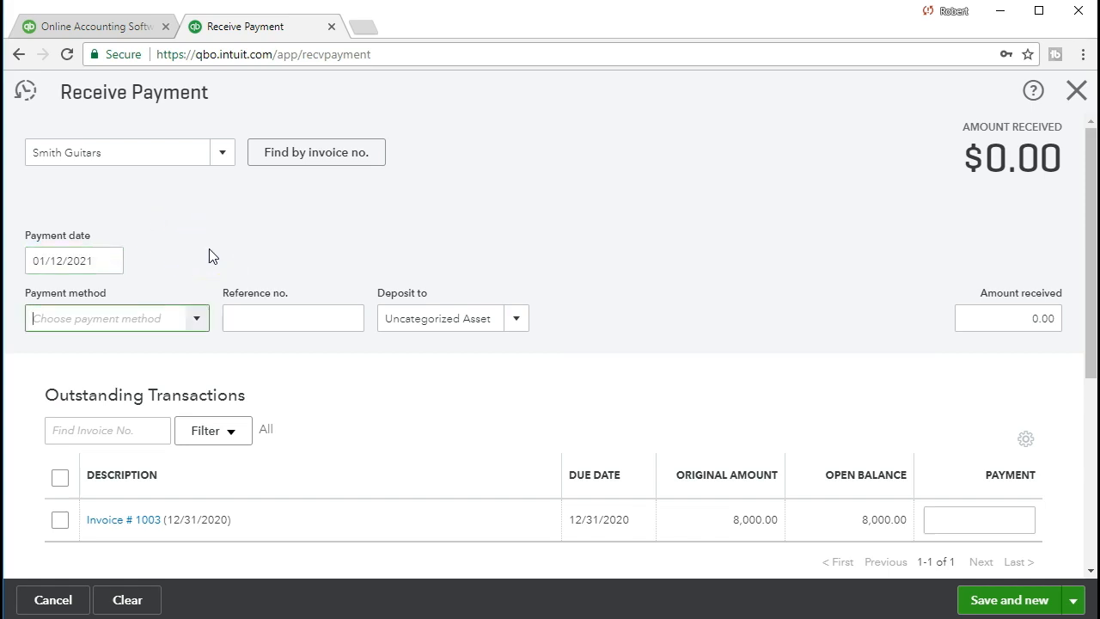
Set the payment method to Check, leave the reference number blank, and keep Uncategorized Asset as the deposit account.
click(197, 316)
click(197, 317)
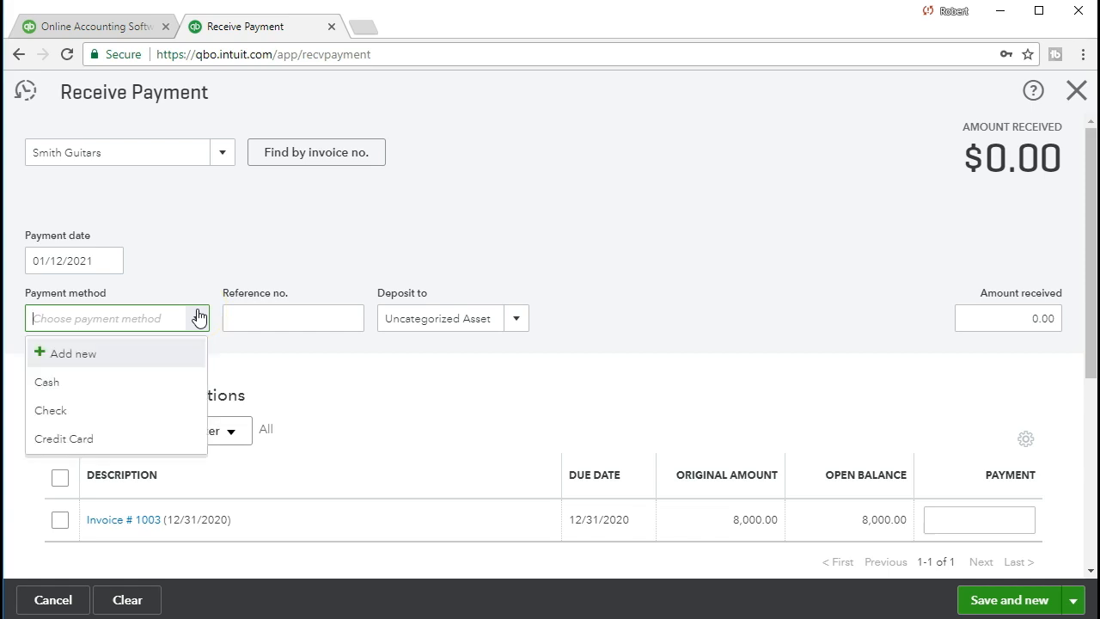
click(155, 415)
key(Tab)
key(Tab)
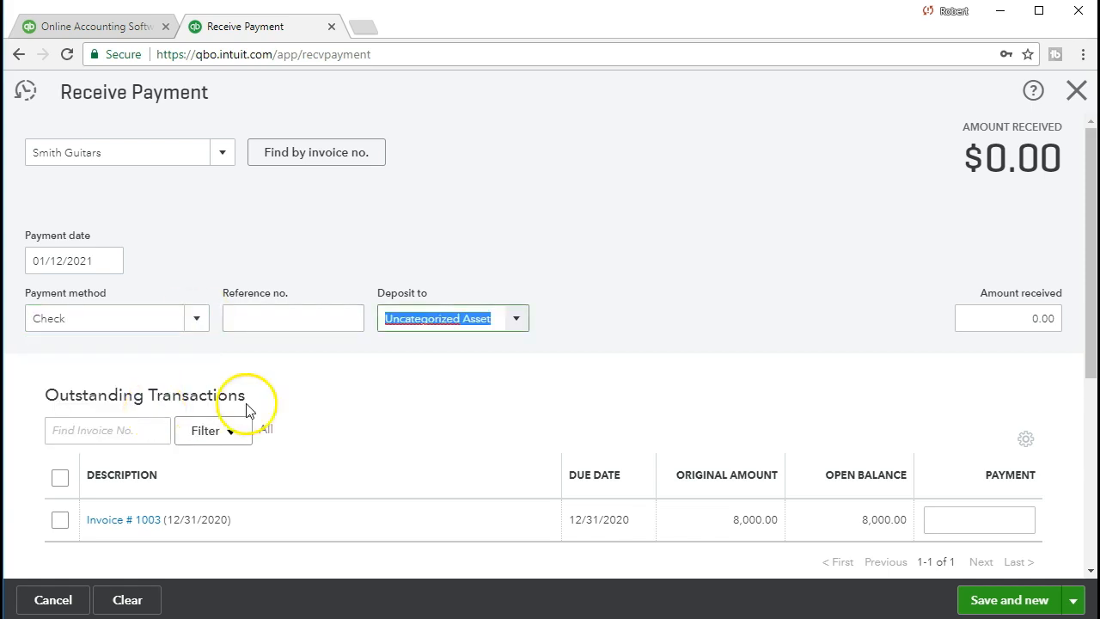
click(518, 318)
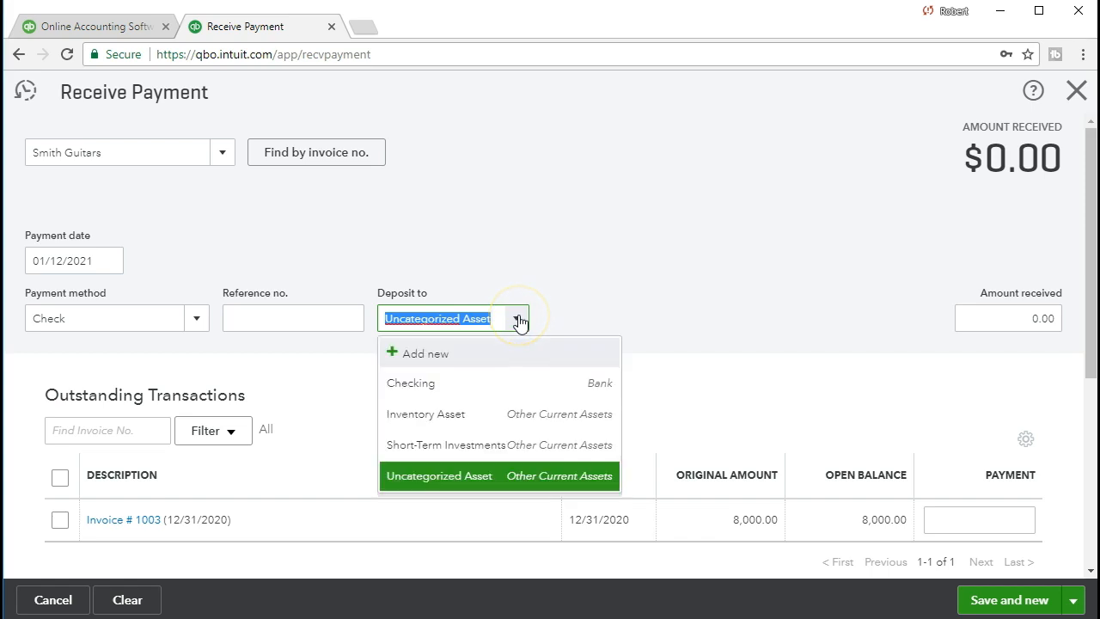
click(519, 320)
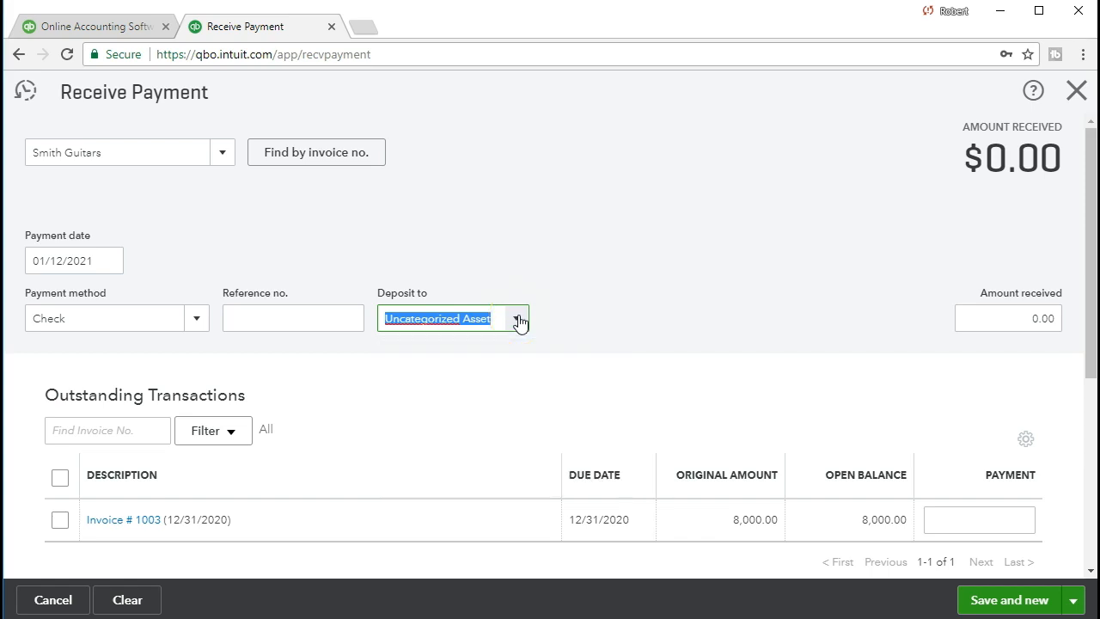
key(Tab)
Apply the Smith Guitars payment in full to Invoice # 1003 and review the completed form.
scroll(561, 354, down, 1)
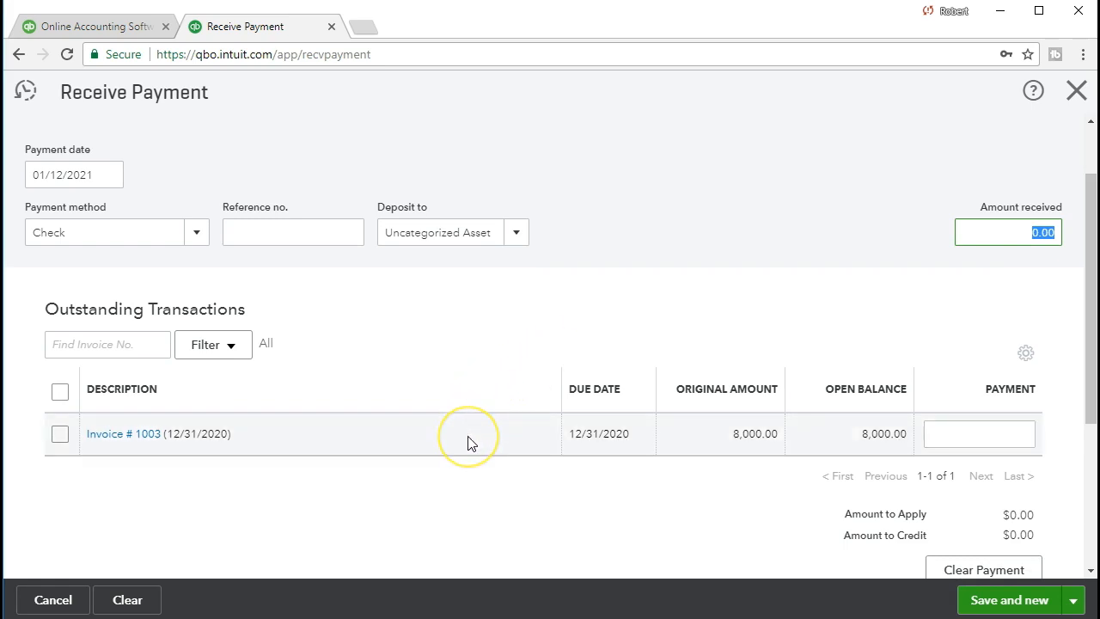
scroll(468, 443, up, 1)
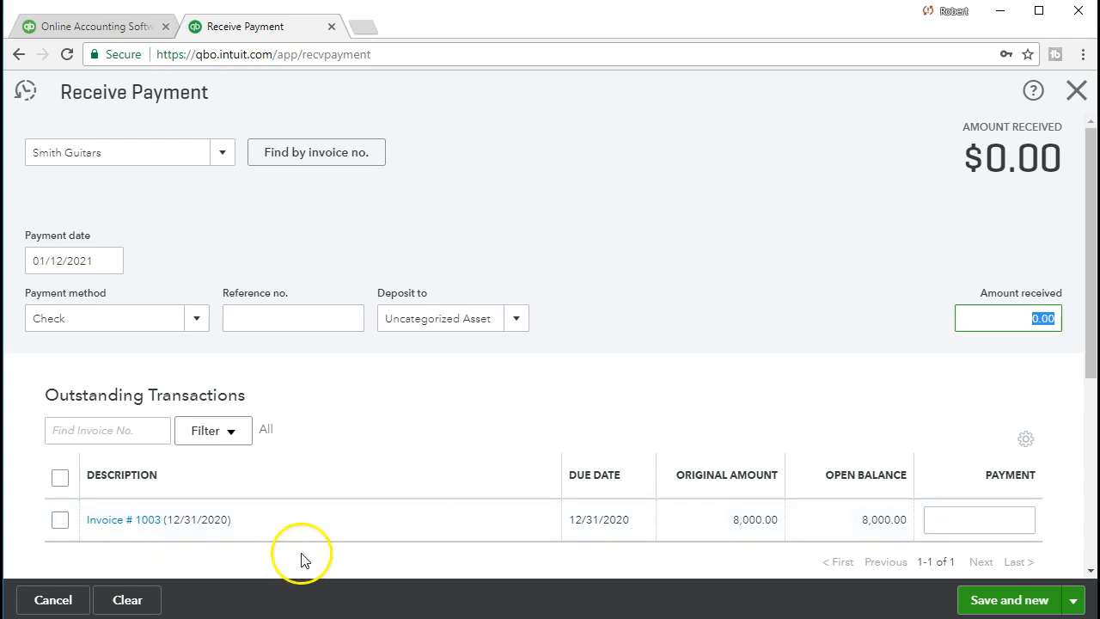
click(59, 519)
scroll(72, 522, down, 3)
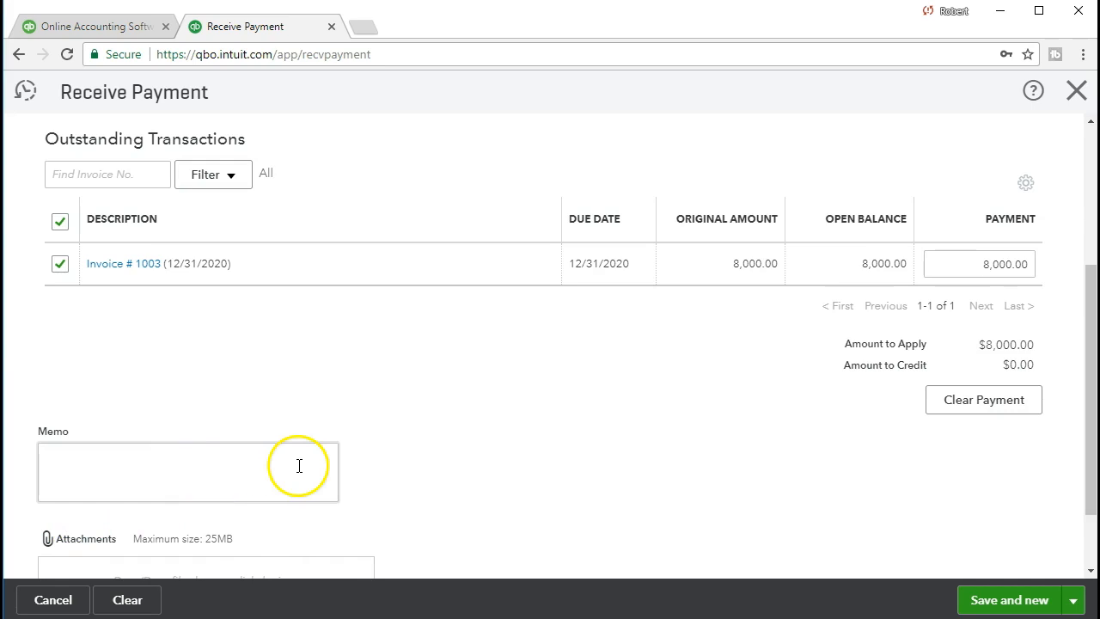
scroll(924, 303, up, 3)
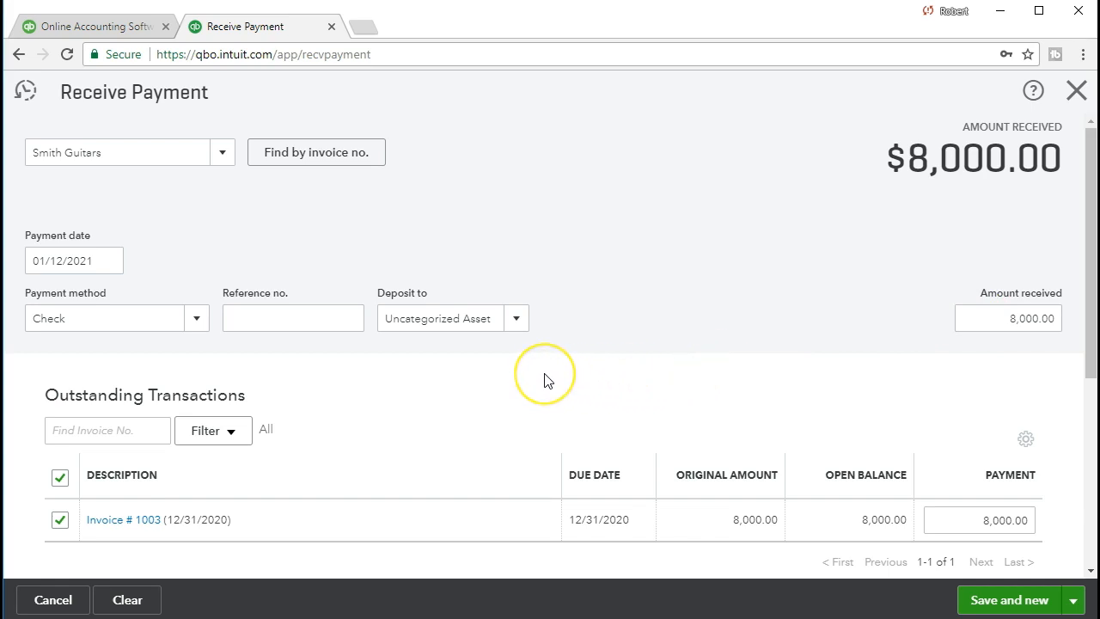
click(450, 354)
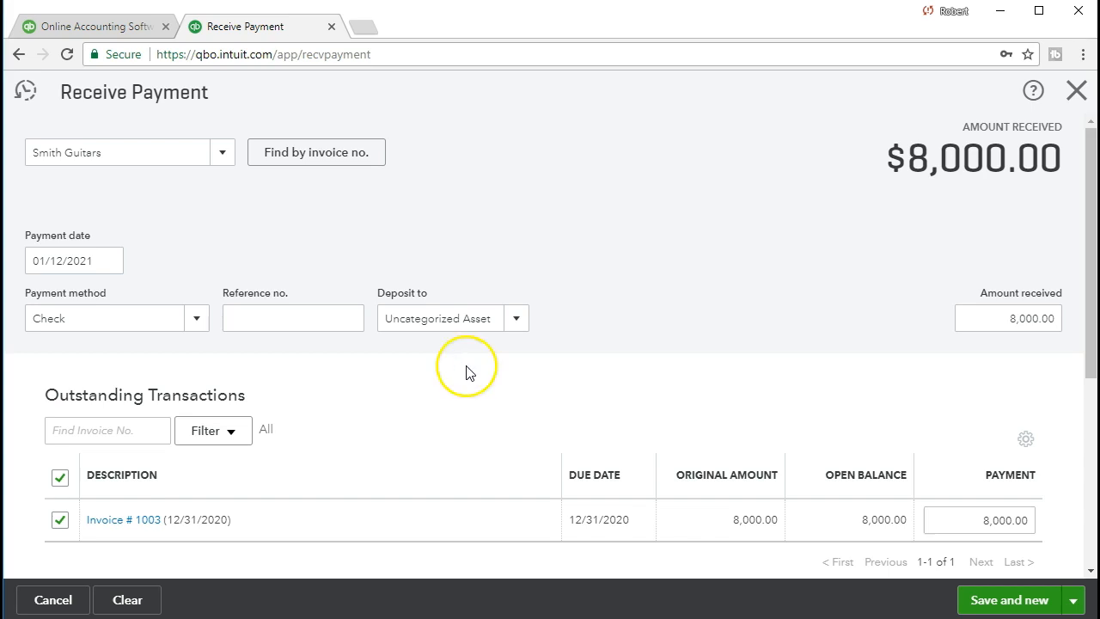
Save the Smith Guitars payment and close the payment form.
scroll(467, 370, down, 2)
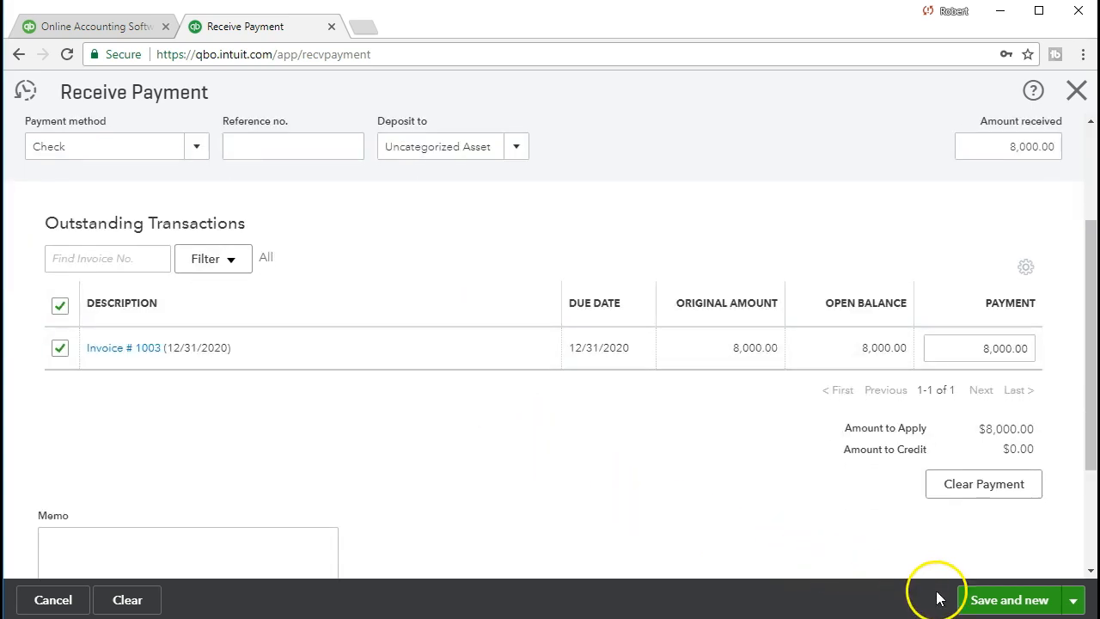
click(1004, 600)
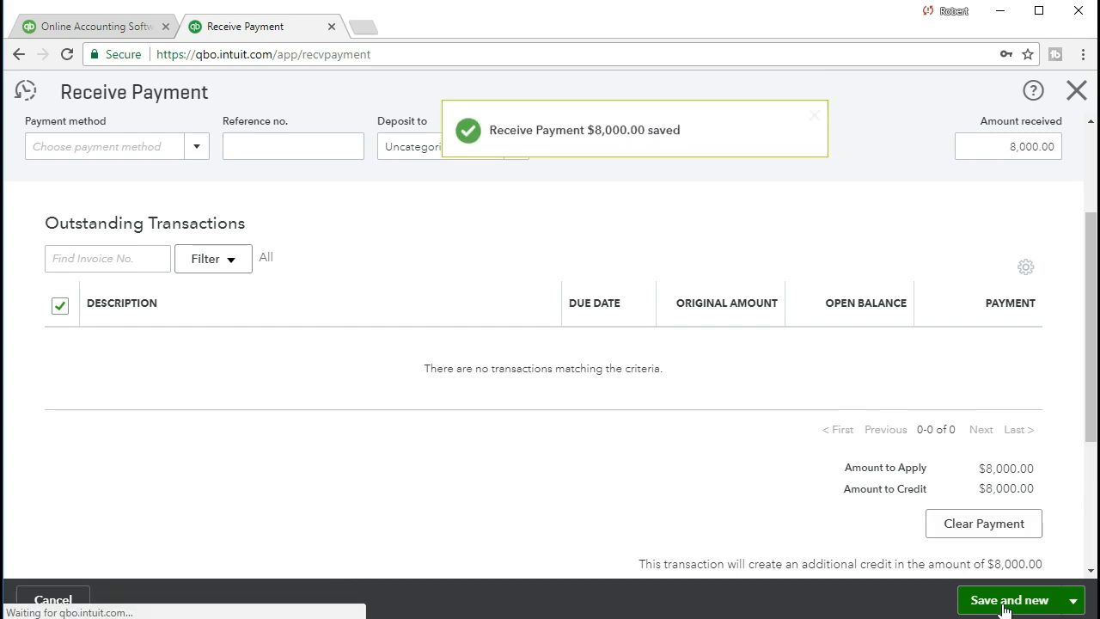
click(1029, 311)
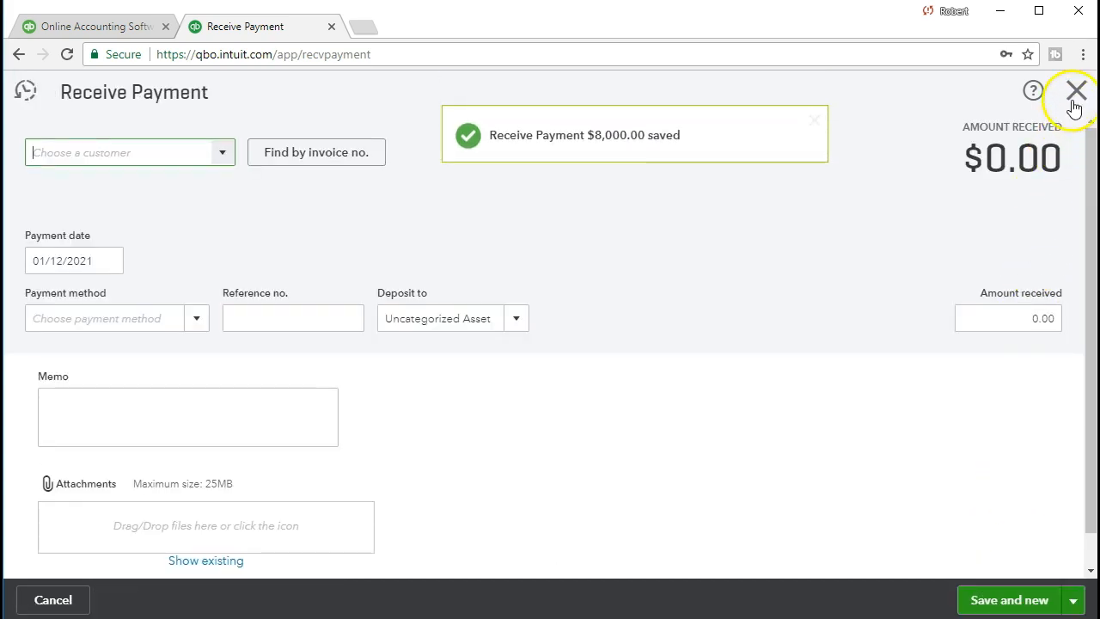
click(1075, 92)
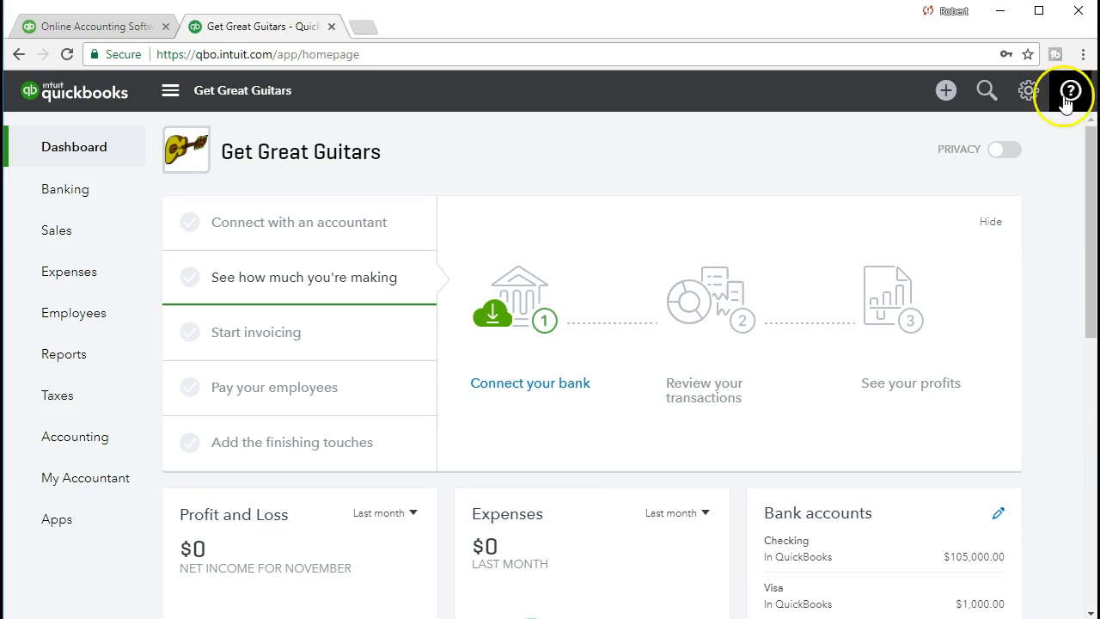
Search the reports for "bal" and open the Balance Sheet report.
click(119, 365)
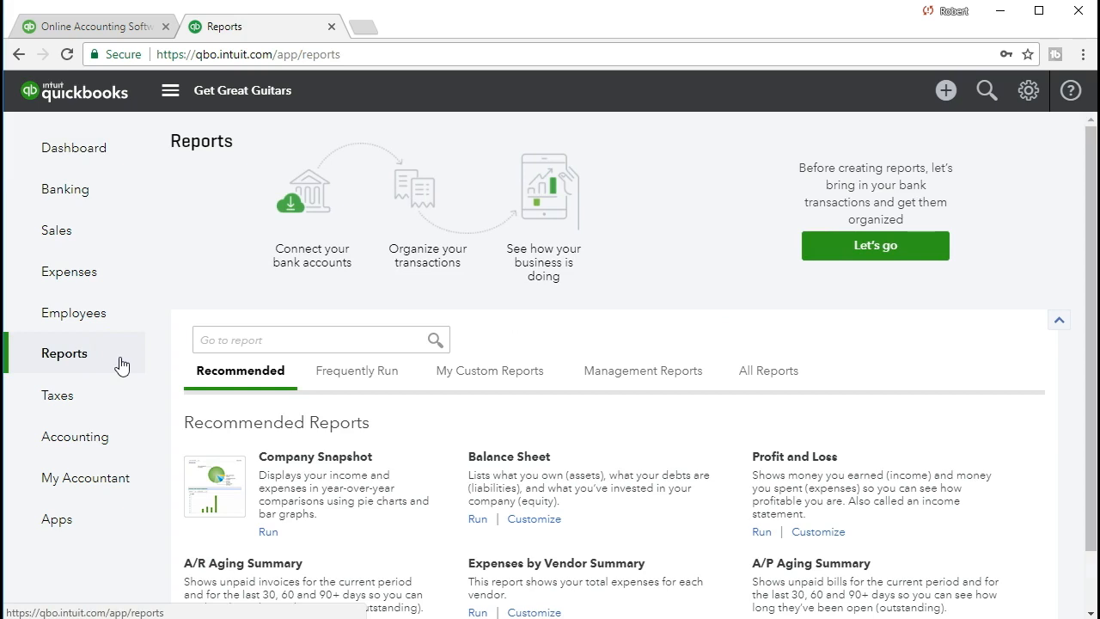
click(301, 330)
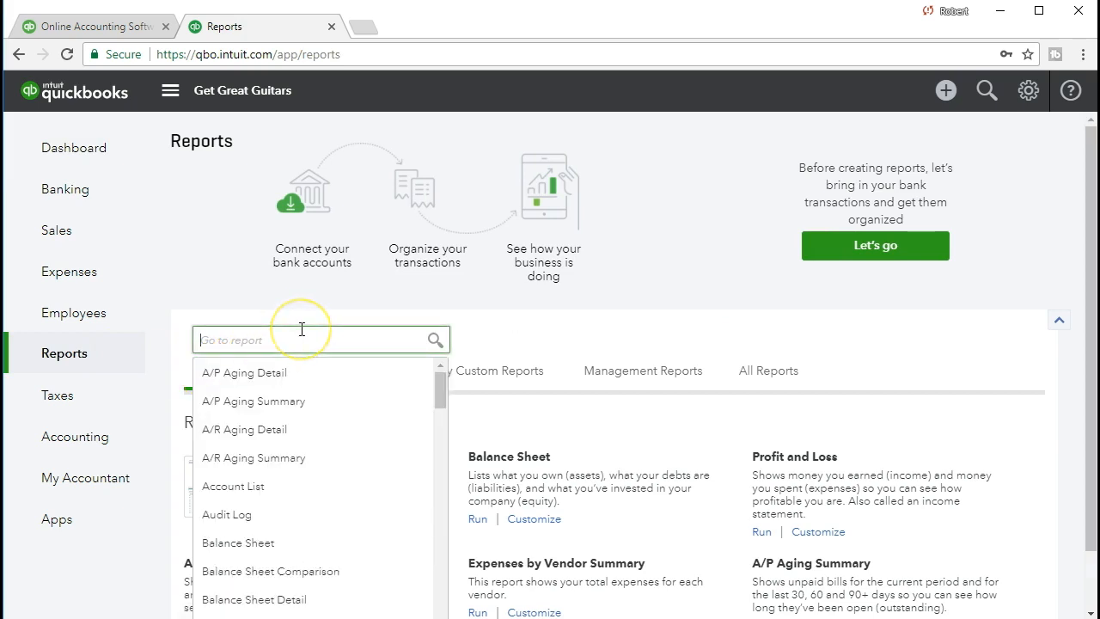
text(bal)
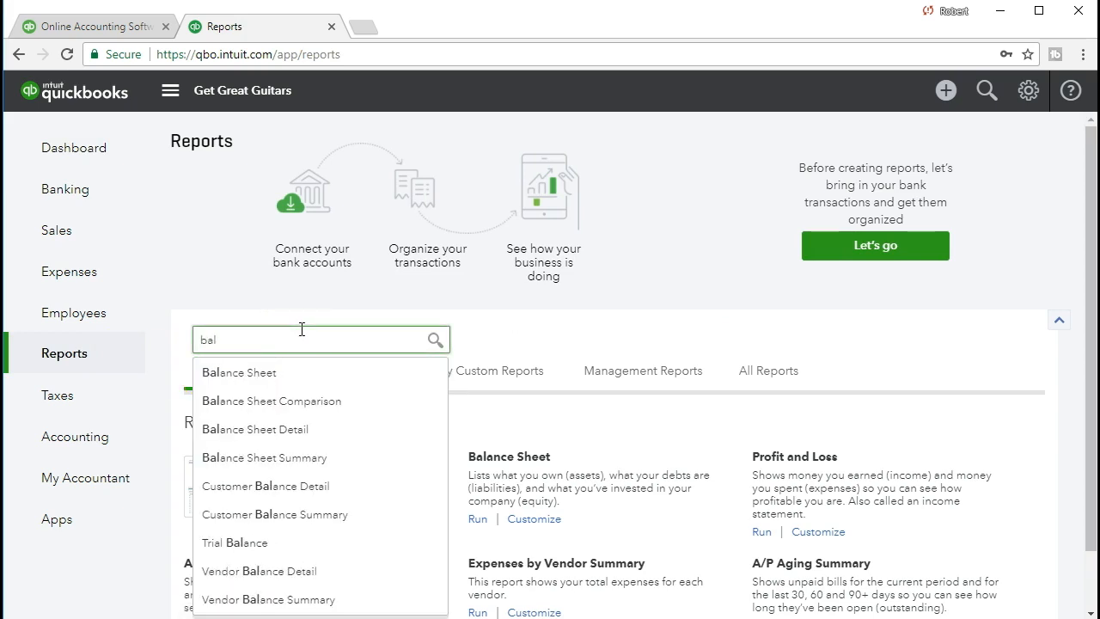
click(263, 373)
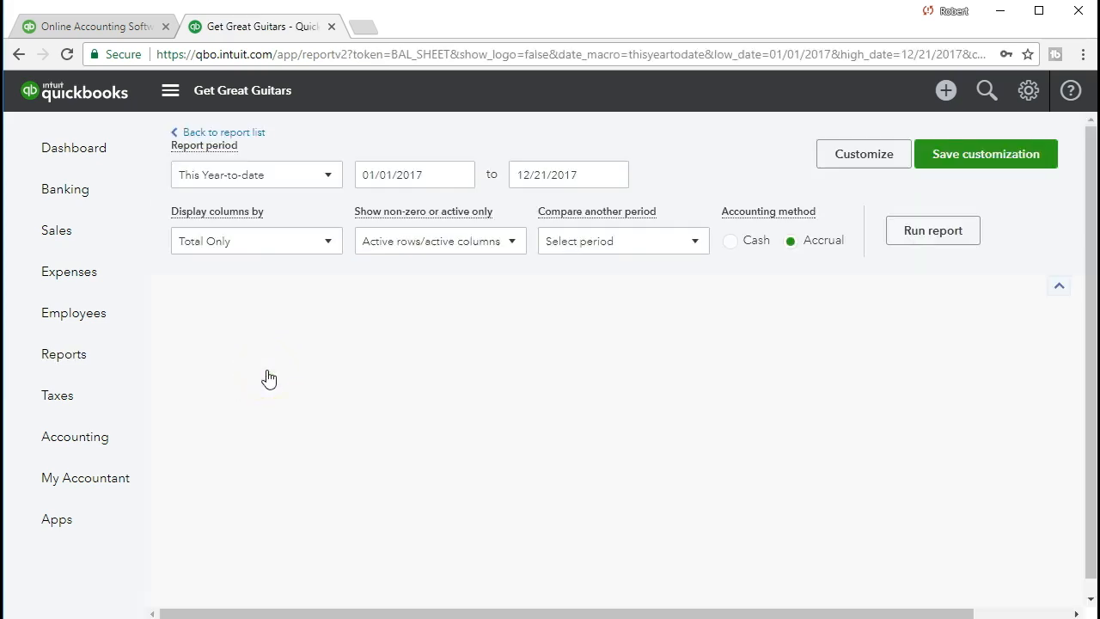
Set the Balance Sheet period from 01/01/2021 to 01/31/2021 and run the report.
scroll(349, 263, down, 1)
scroll(349, 284, up, 1)
drag(439, 173, 267, 169)
text(010121)
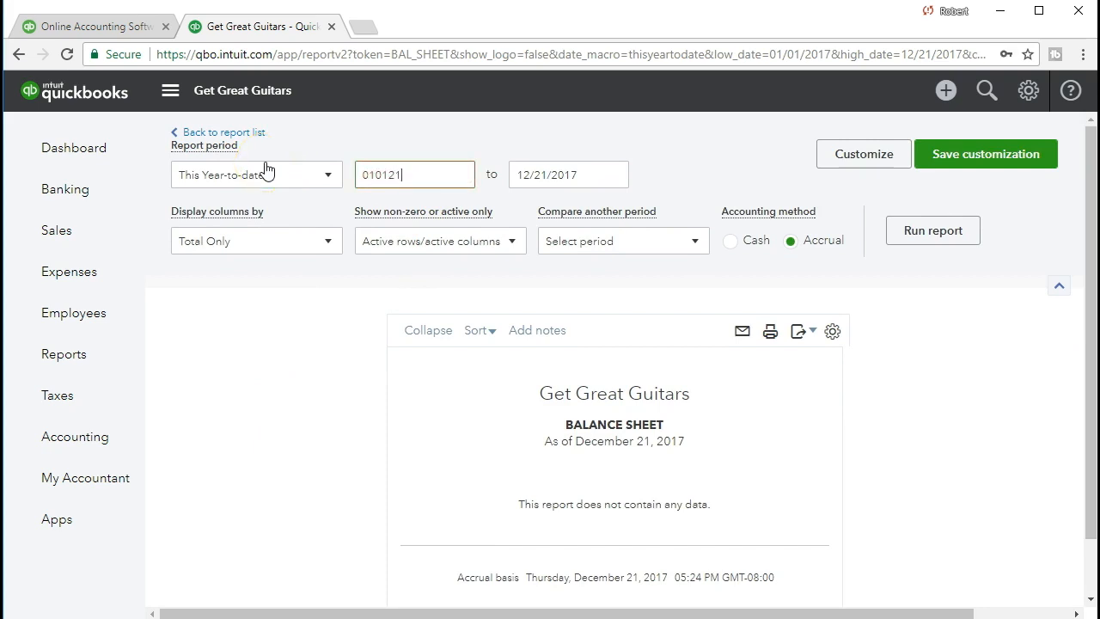
key(Tab)
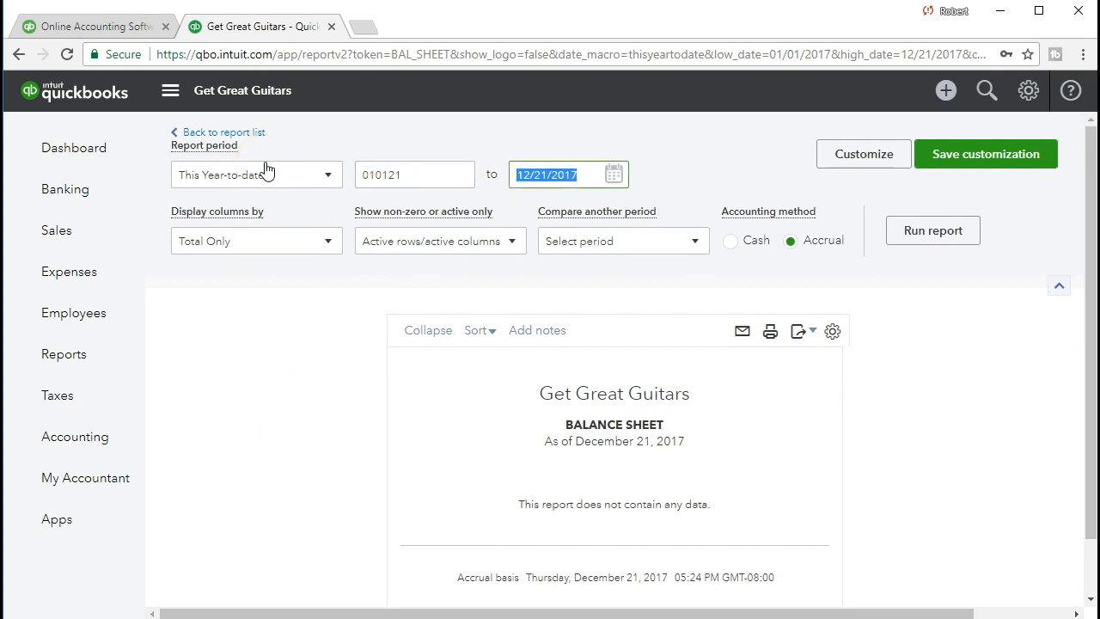
text(01/31/2021)
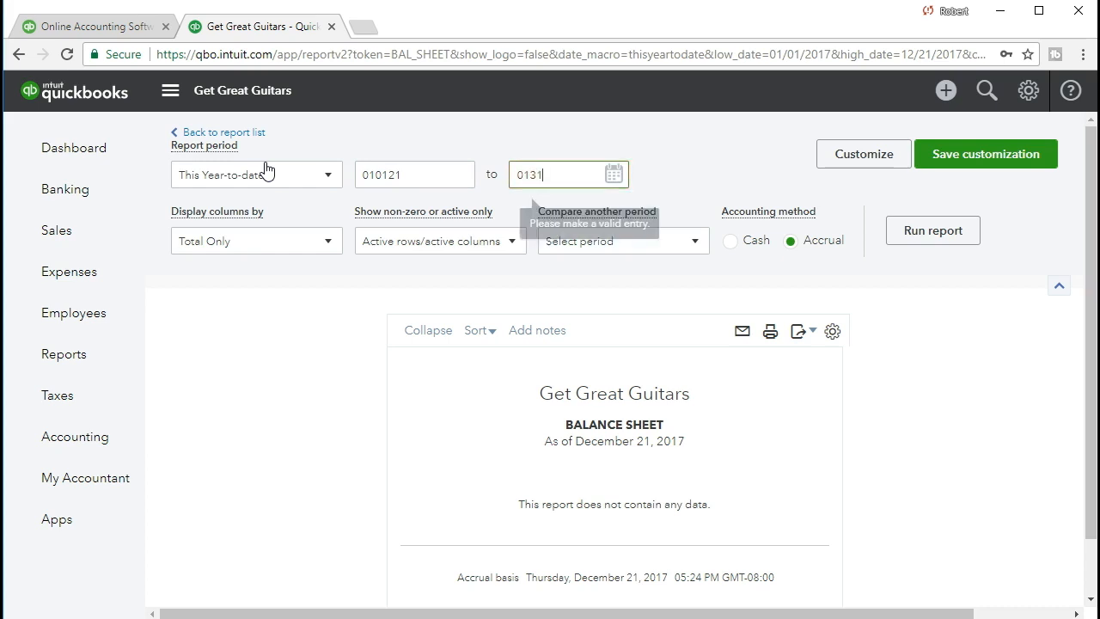
key(Tab)
key(shift+Tab)
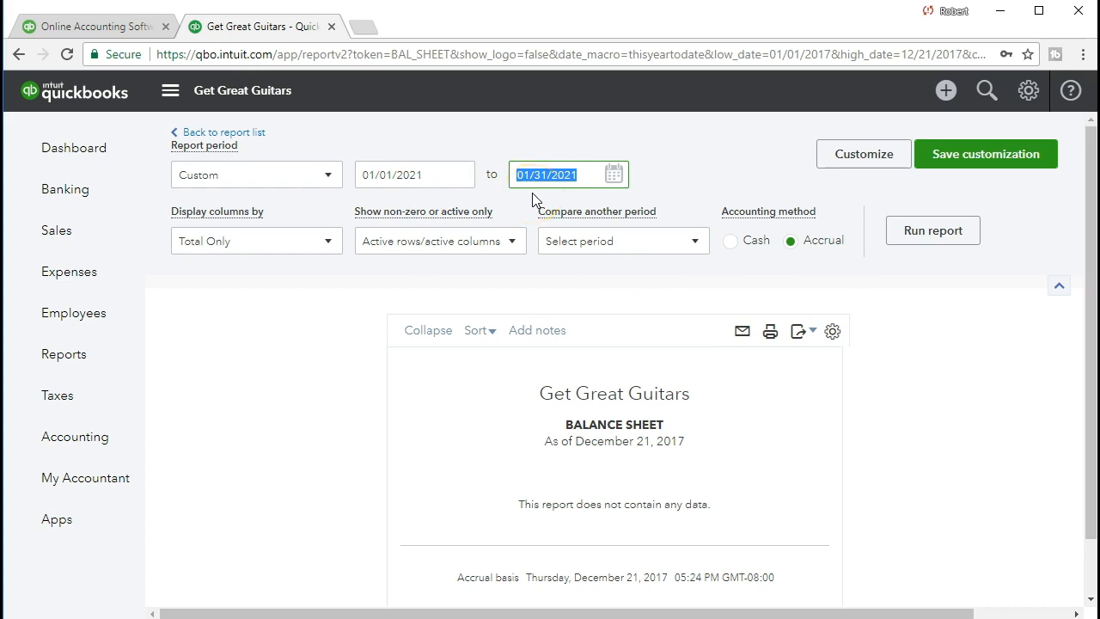
click(923, 247)
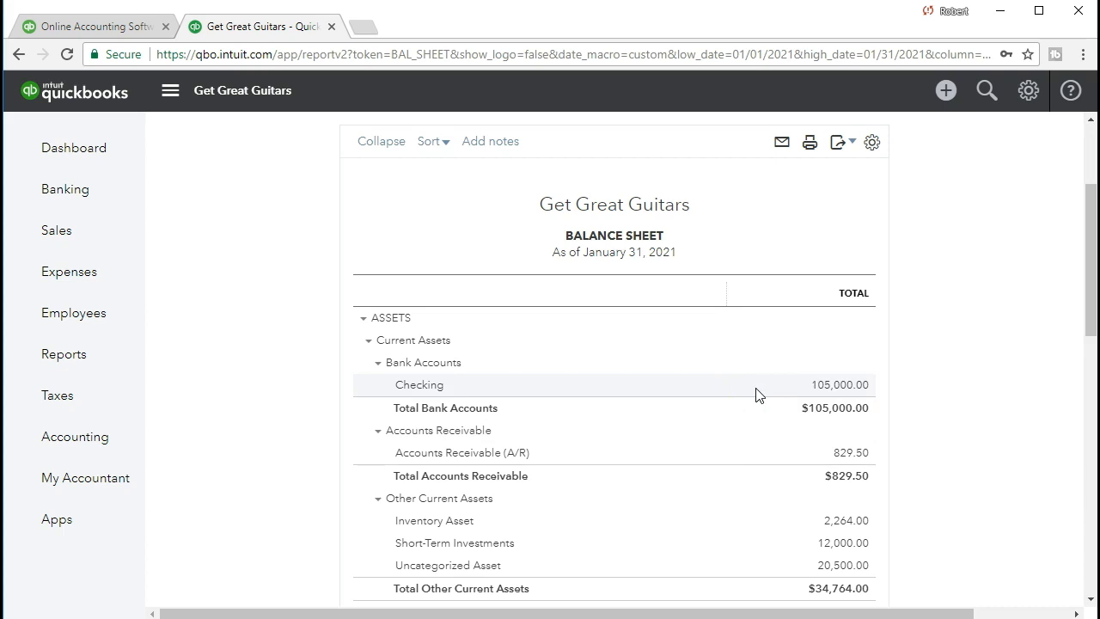
Open the transaction detail behind the Uncategorized Asset balance, view the Smith Guitars payment, and close it.
scroll(756, 394, down, 1)
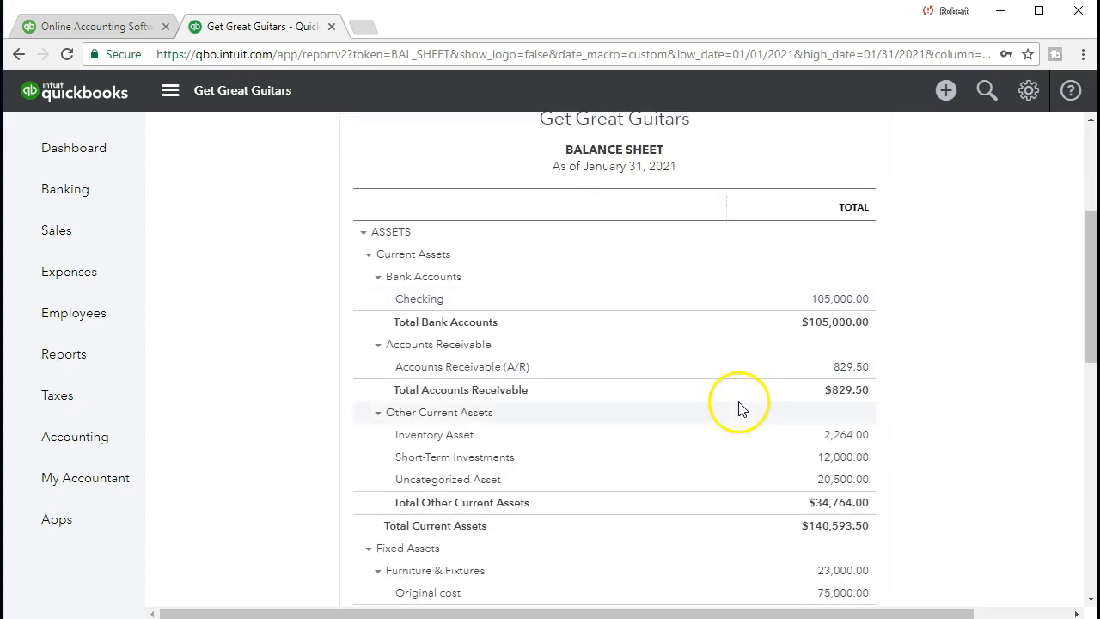
click(845, 479)
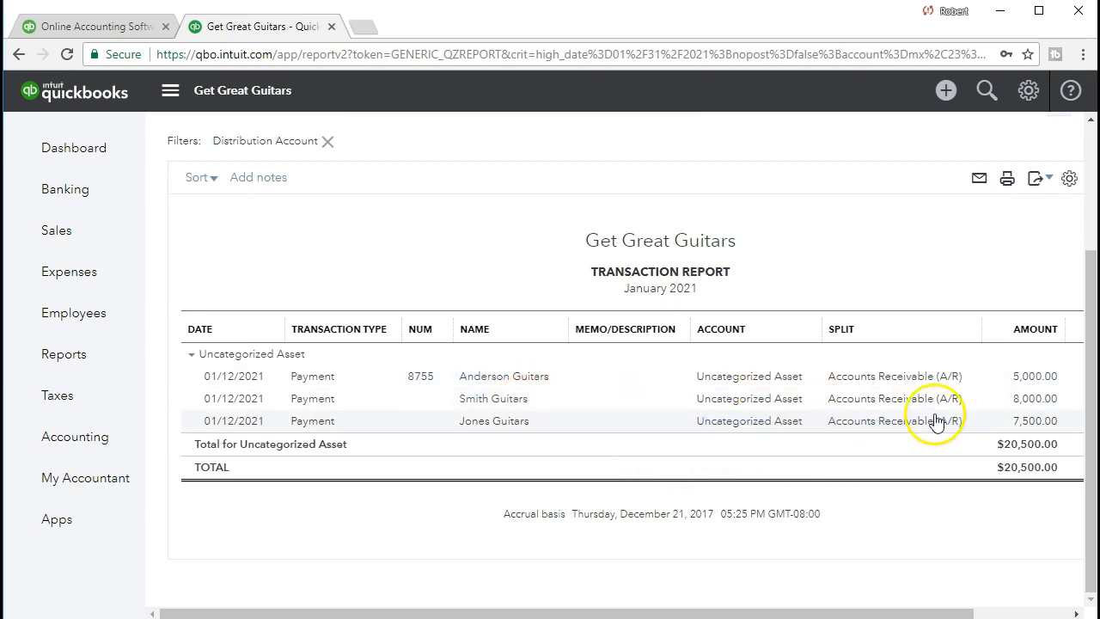
click(1026, 428)
click(1026, 400)
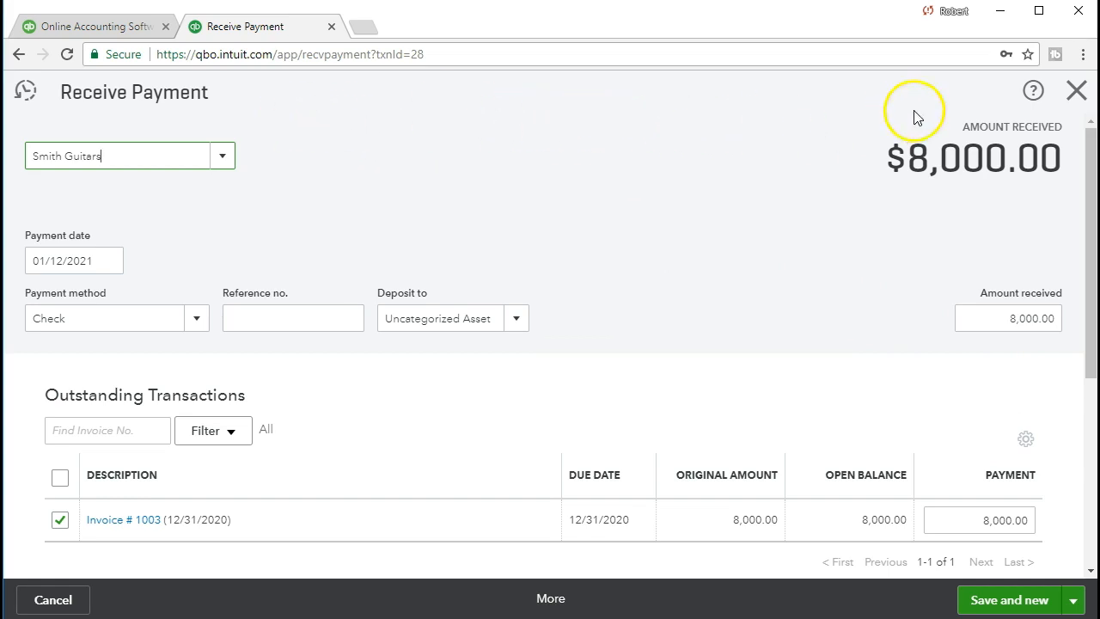
click(1075, 91)
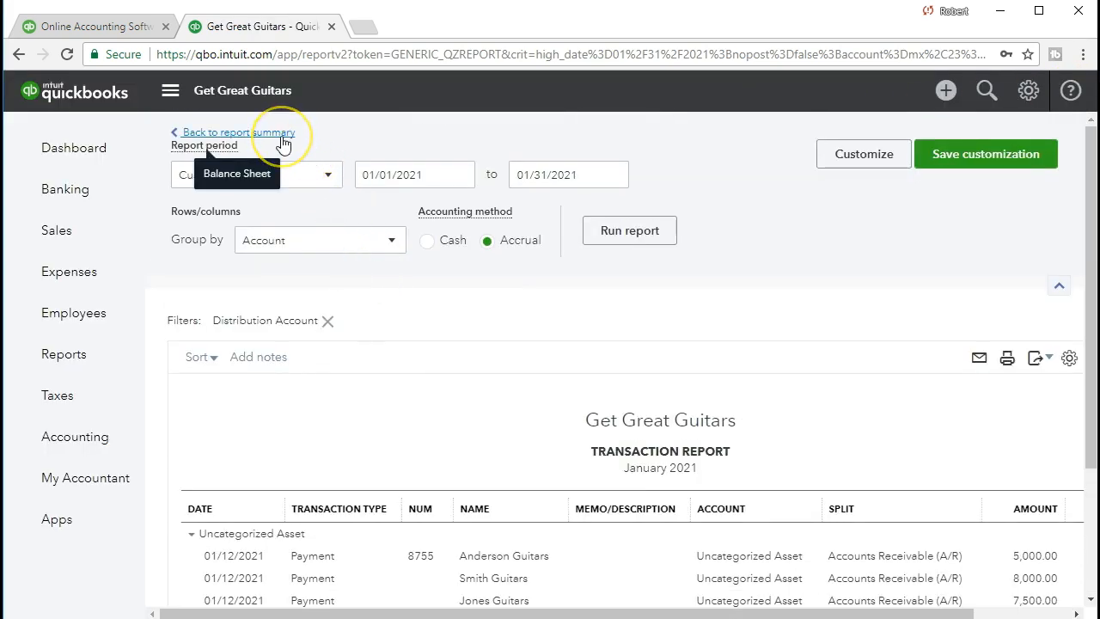
Return to the Balance Sheet and open the Accounts Receivable (A/R) transaction detail to examine its payments and amounts.
click(283, 145)
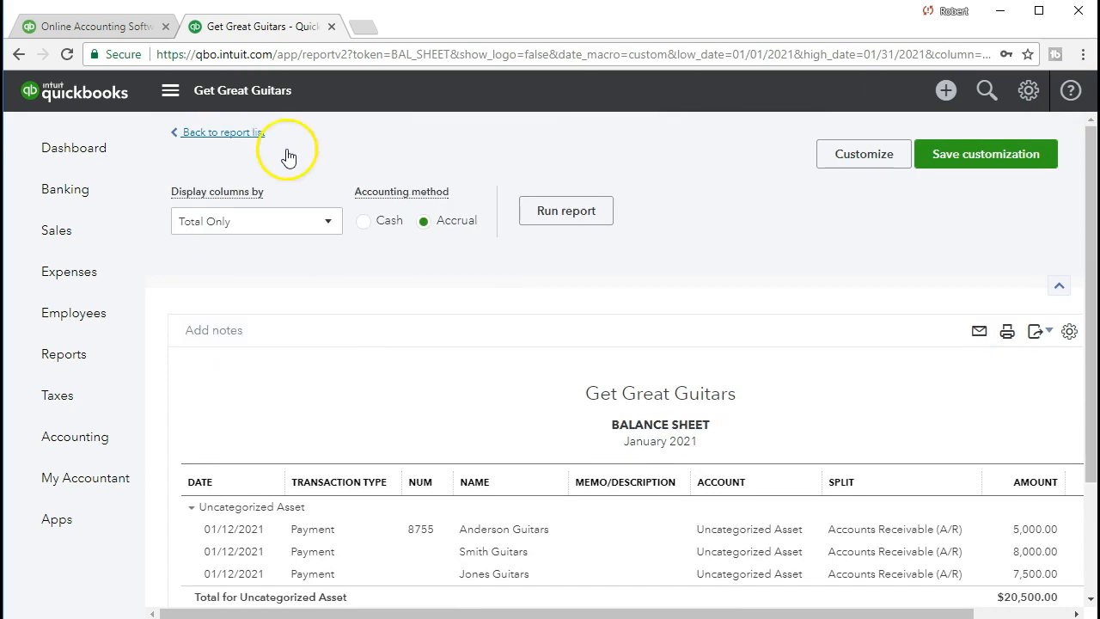
scroll(311, 315, down, 2)
scroll(312, 315, down, 1)
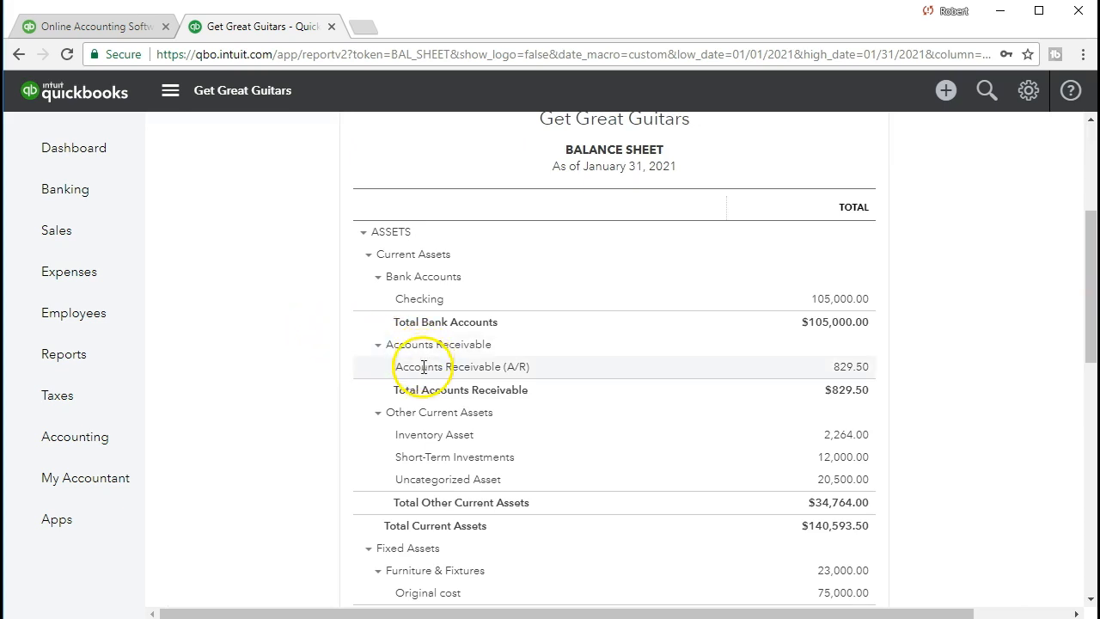
click(844, 371)
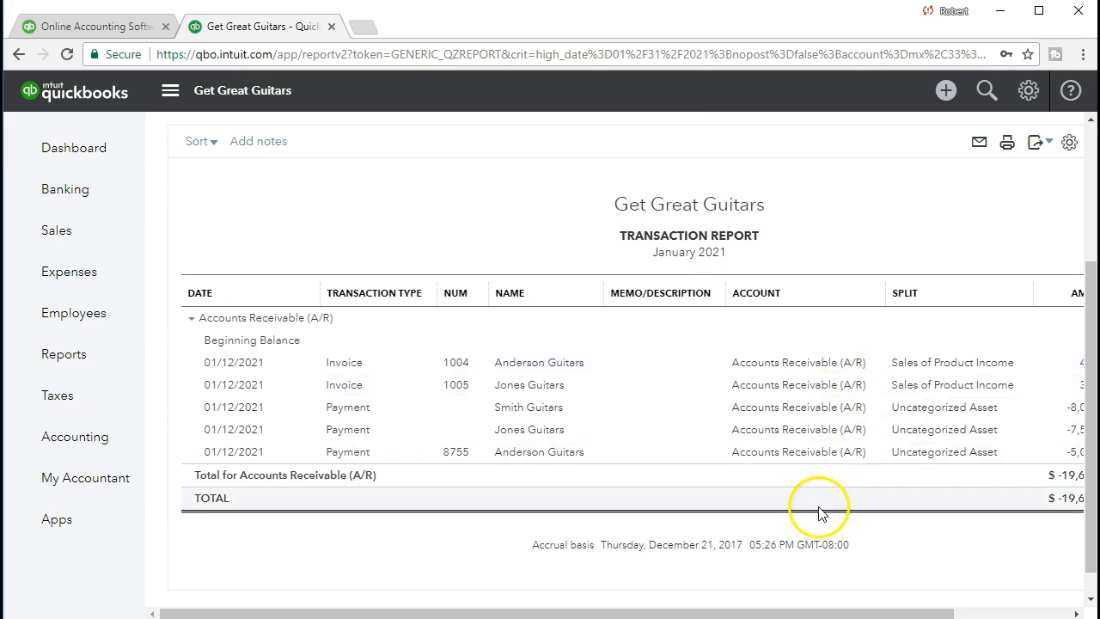
drag(810, 601, 876, 609)
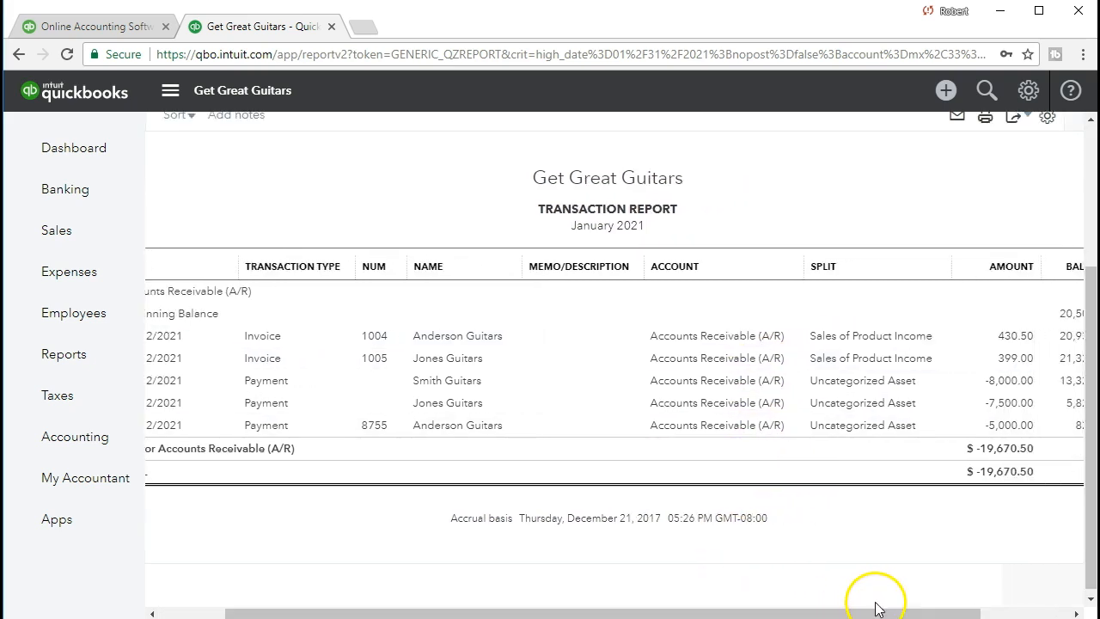
click(1013, 384)
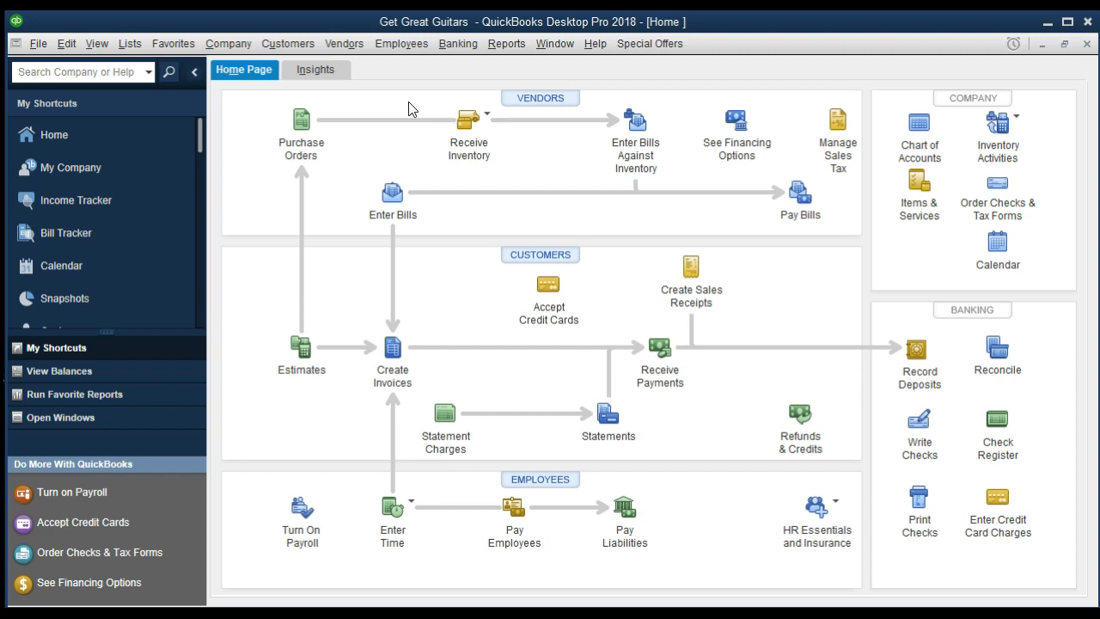
click(38, 45)
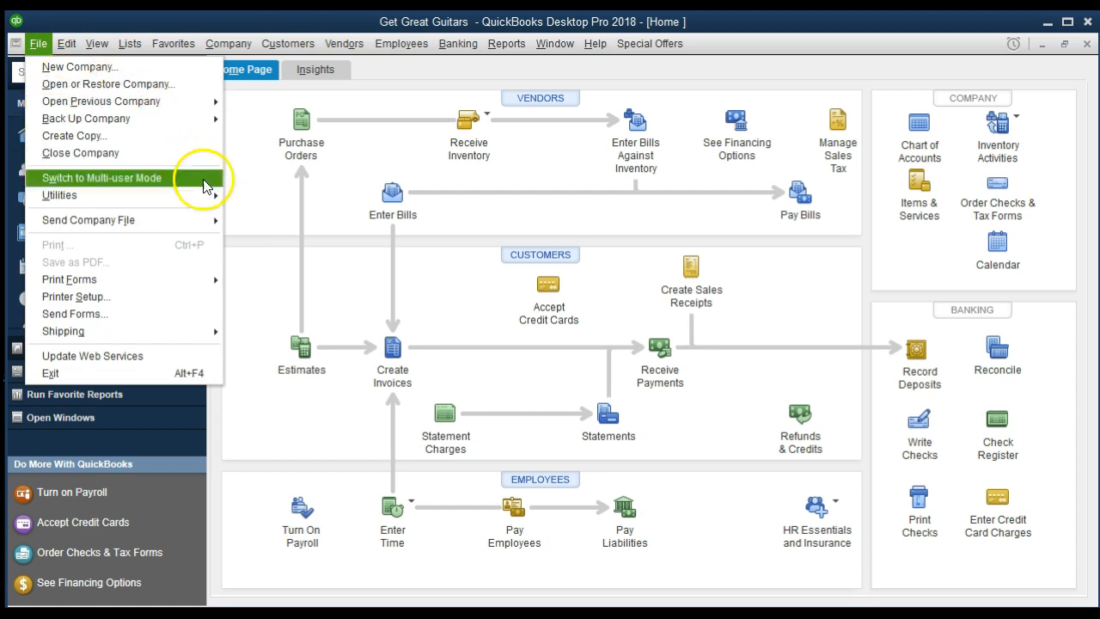
click(258, 221)
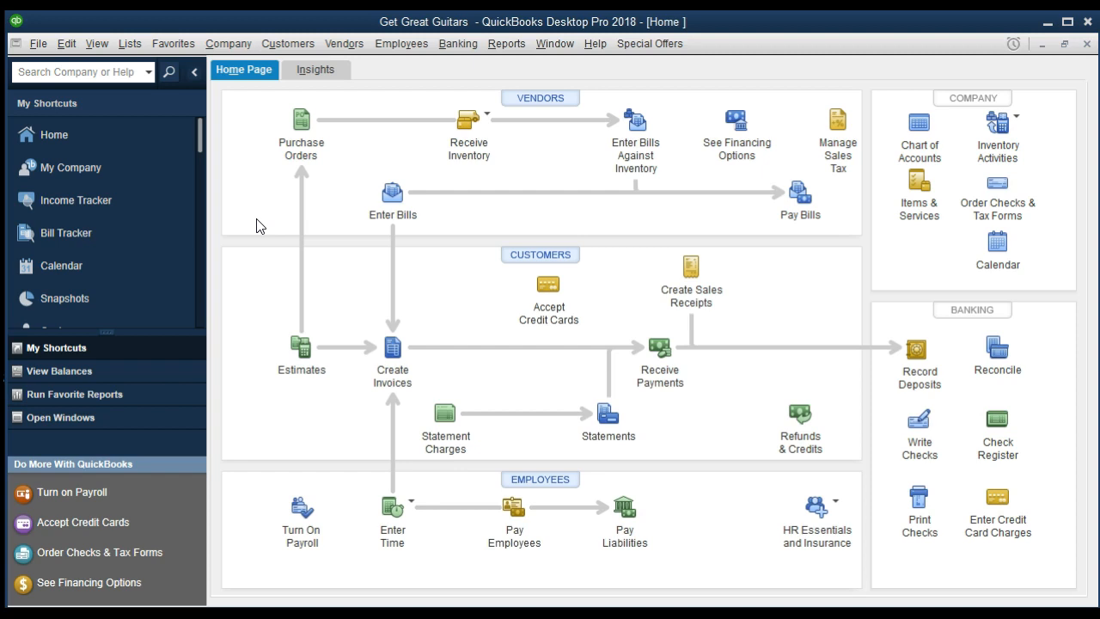
click(254, 281)
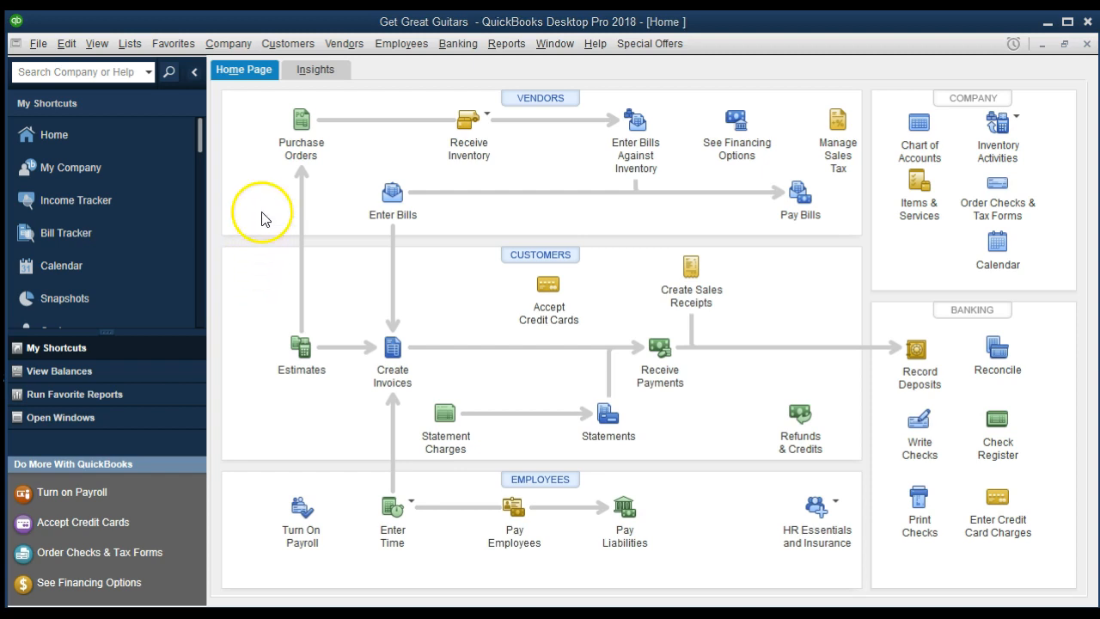
click(239, 50)
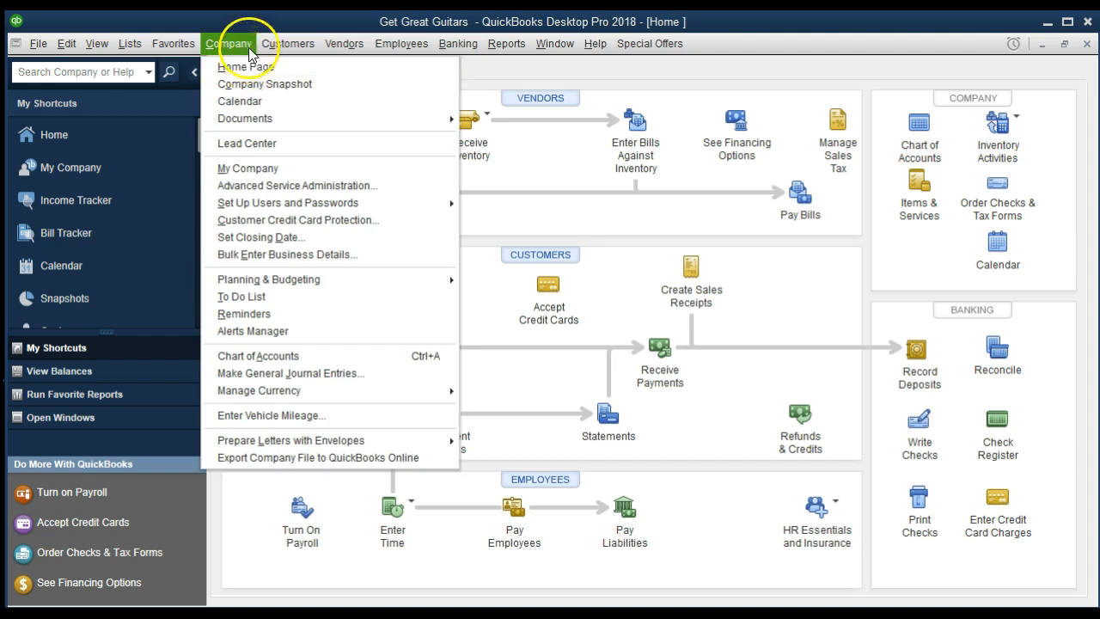
click(249, 69)
click(166, 172)
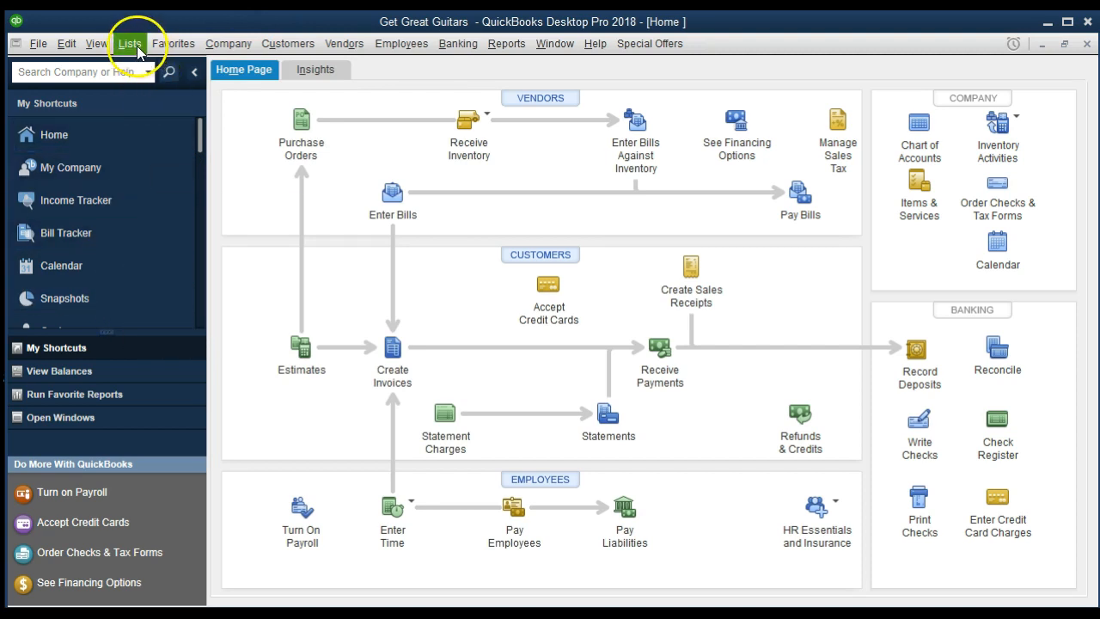
In QuickBooks Desktop Pro 2018, display the list of open windows and close the Item List and the Transactions by Account report.
click(97, 43)
click(103, 45)
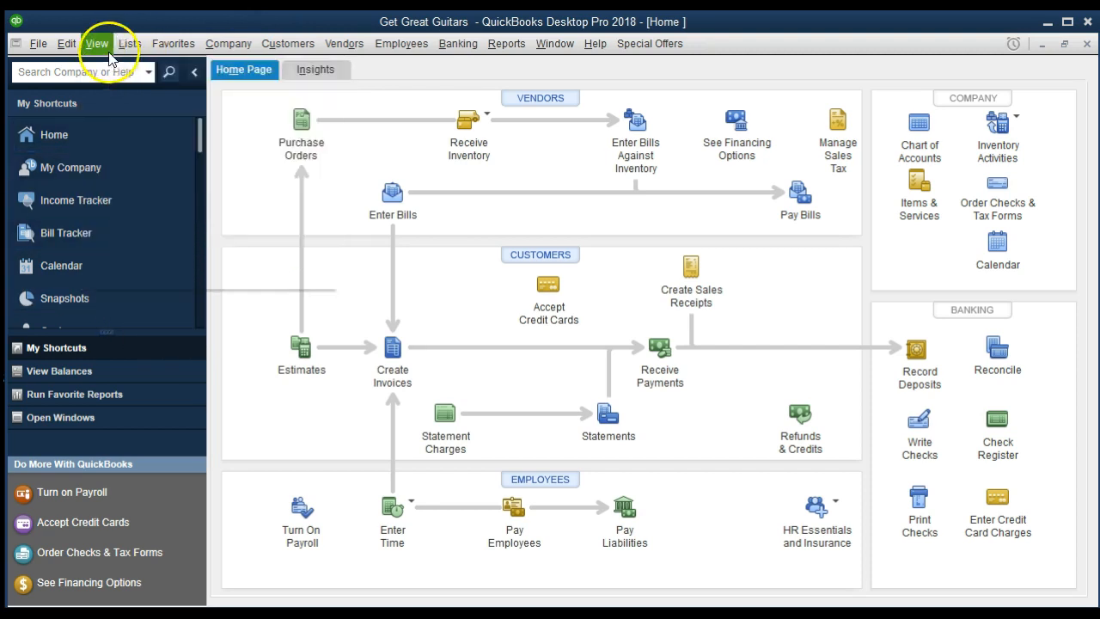
click(107, 50)
click(105, 67)
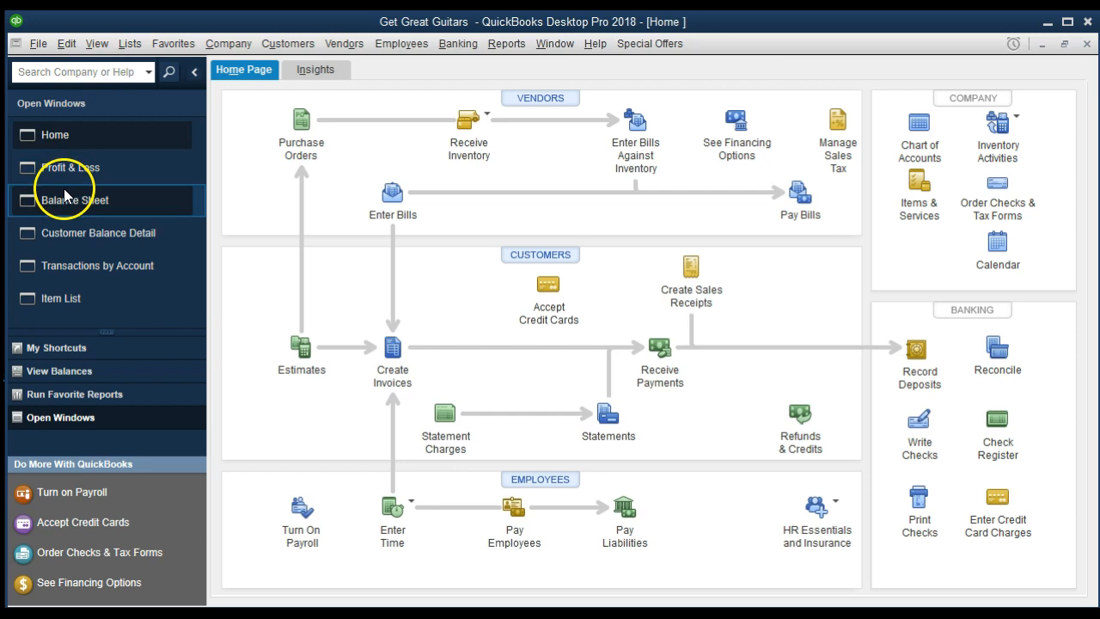
click(53, 310)
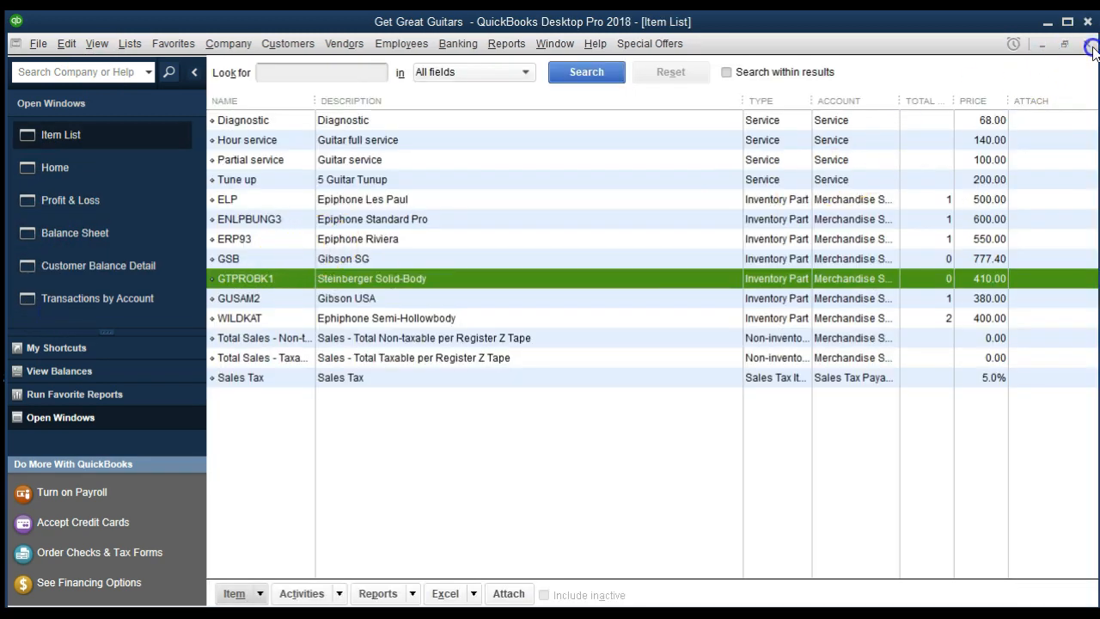
click(1086, 43)
click(136, 269)
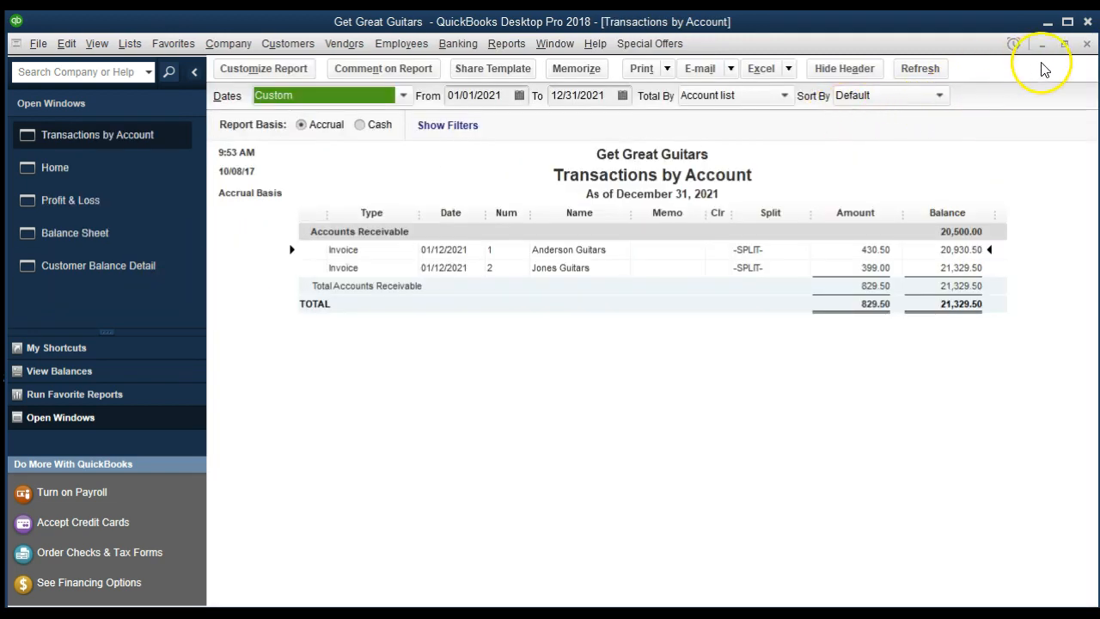
click(1086, 43)
Close the Customer Balance Detail, Balance Sheet and Profit & Loss reports so that only the home page remains open.
click(129, 233)
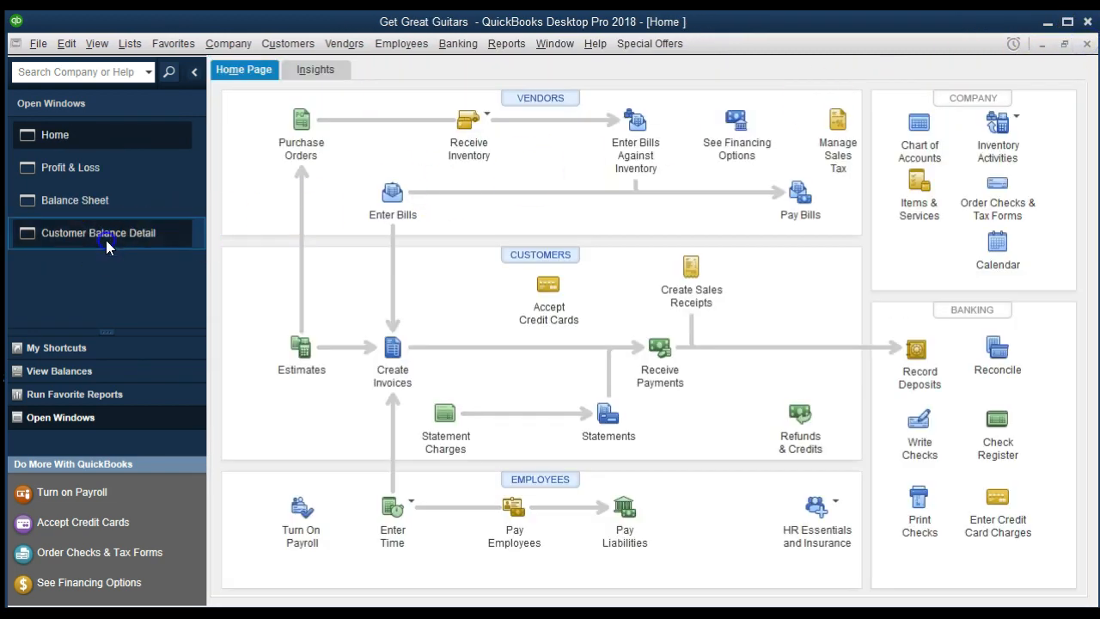
click(1086, 43)
click(109, 201)
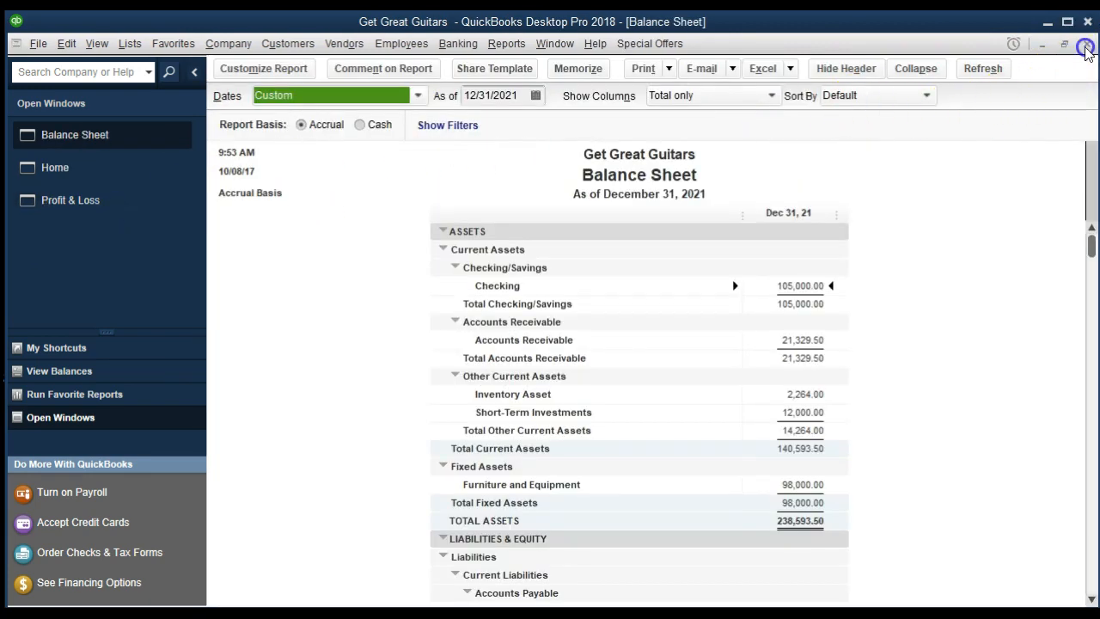
click(1086, 43)
click(69, 169)
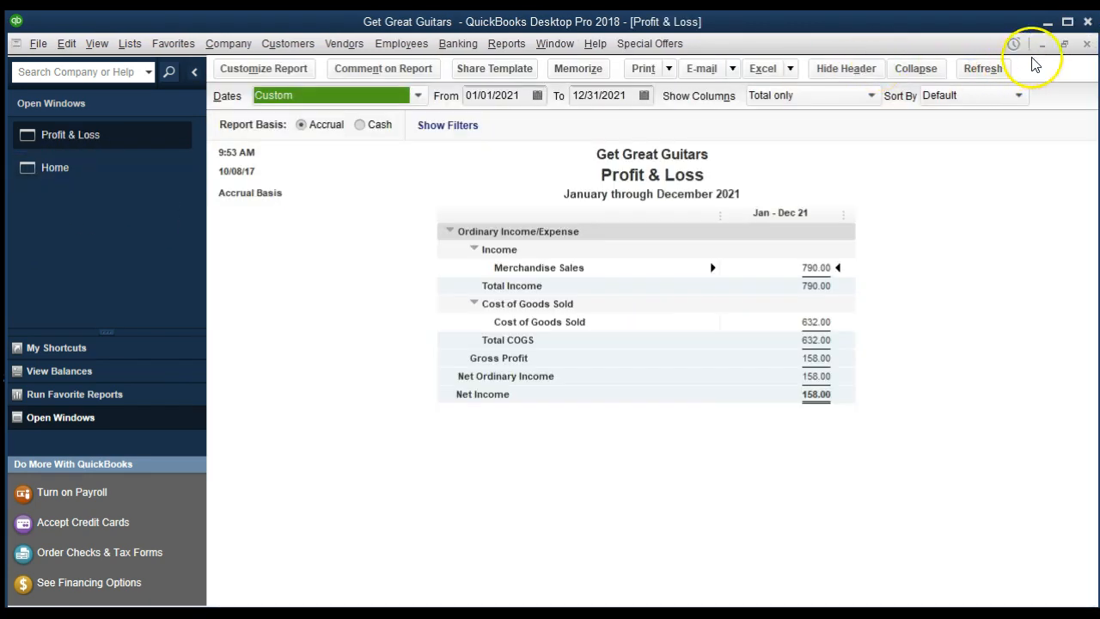
click(1086, 43)
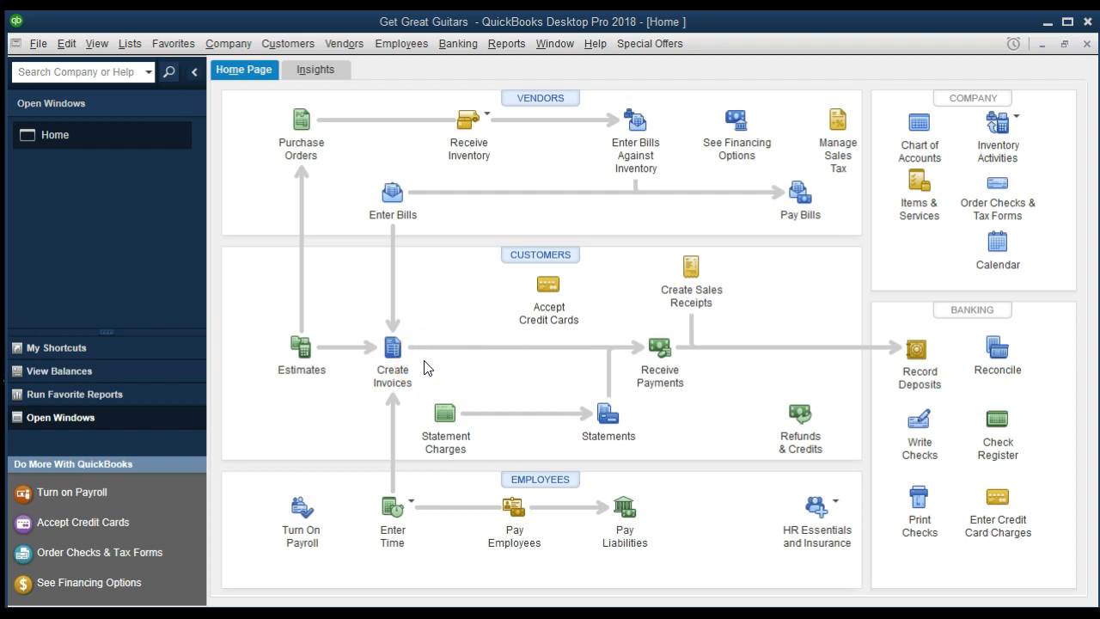
Open a blank Receive Payments form for a customer payment.
click(404, 369)
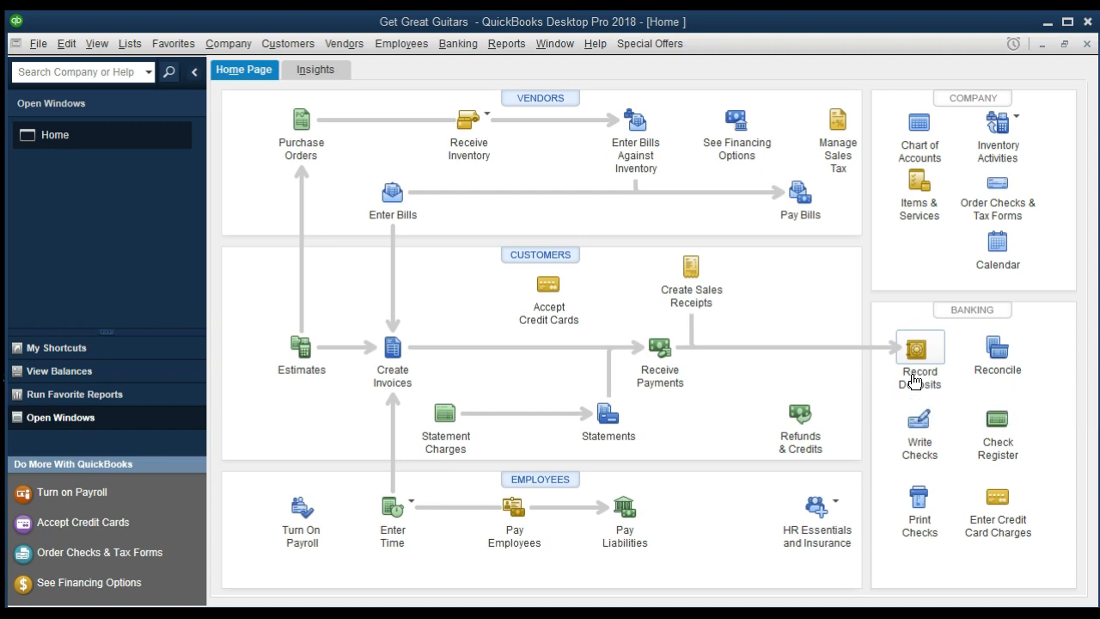
click(658, 348)
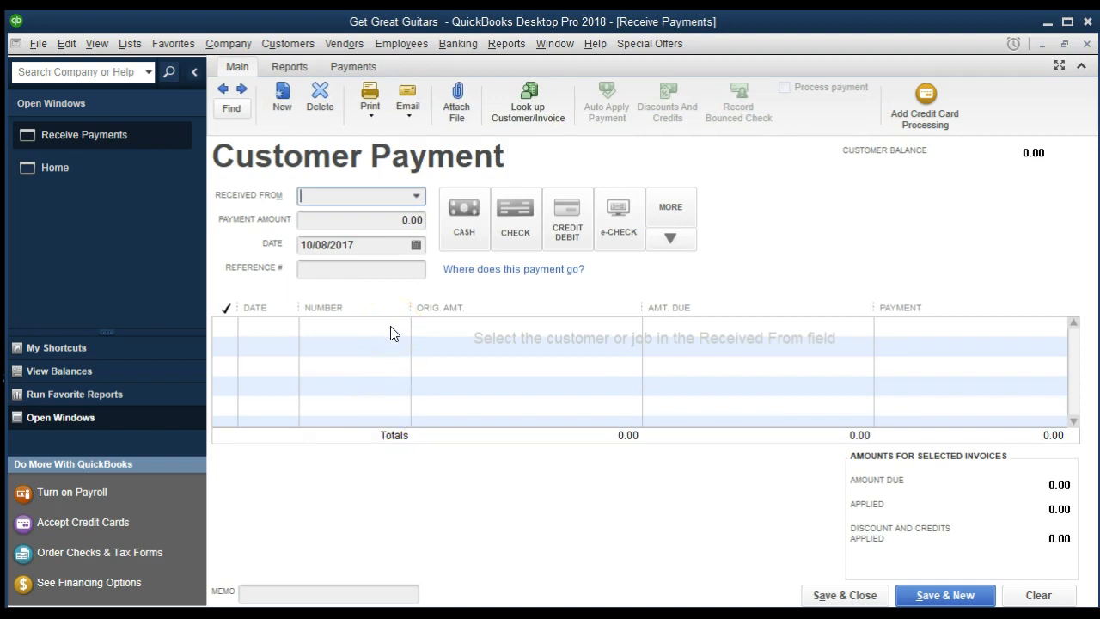
text(An)
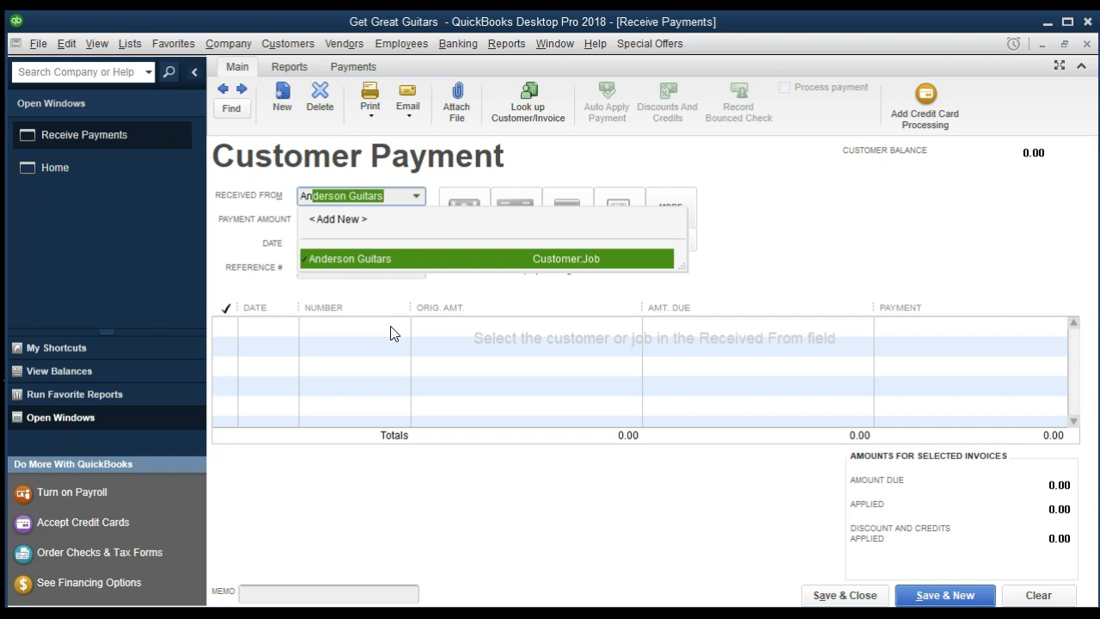
key(BackSpace)
key(BackSpace)
key(BackSpace)
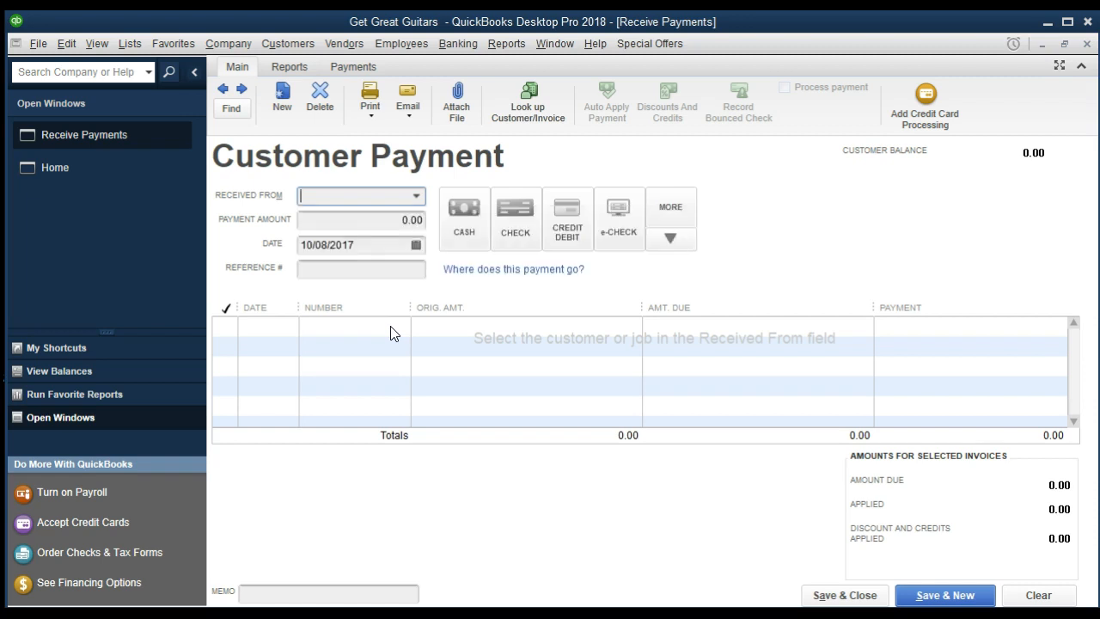
Choose Anderson Guitars as the paying customer and apply the payment to the 5,000.00 invoice dated 12/31/2020.
click(416, 197)
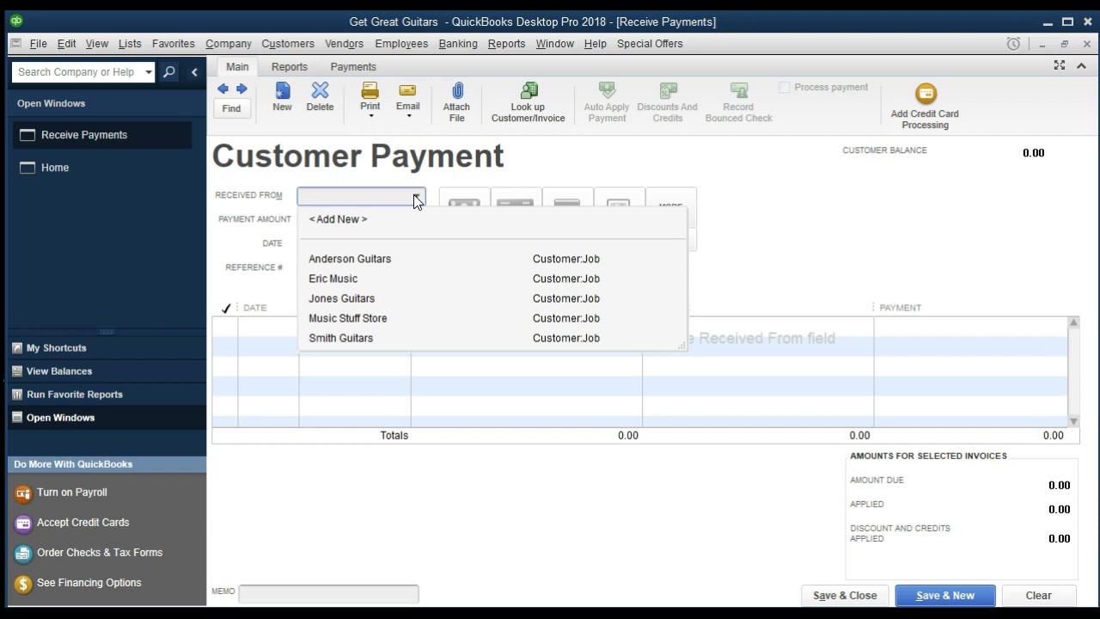
click(384, 259)
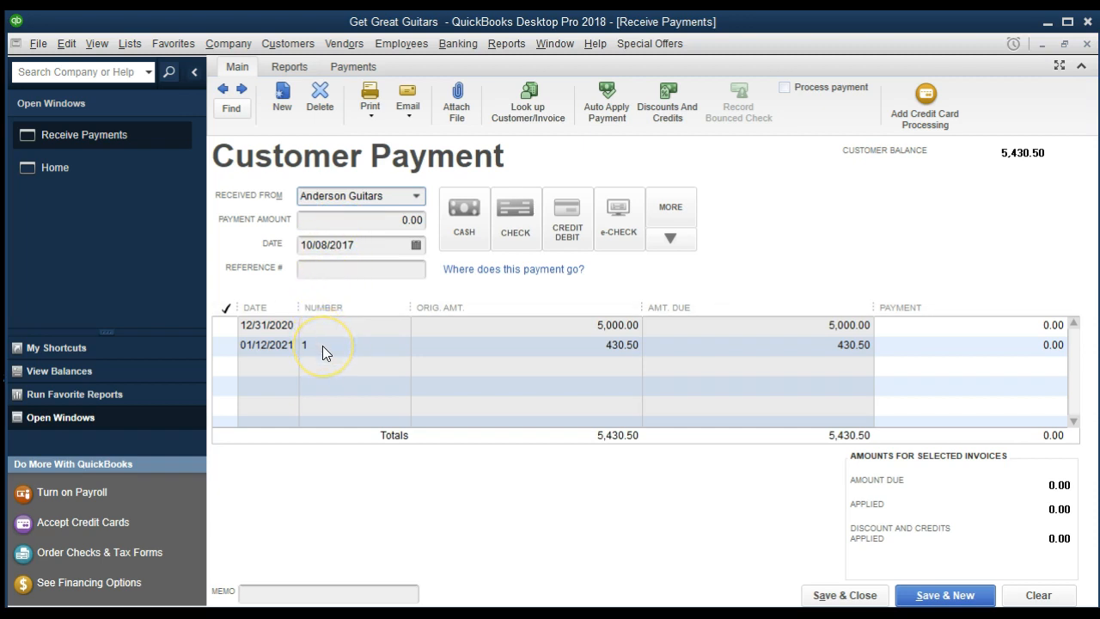
click(226, 324)
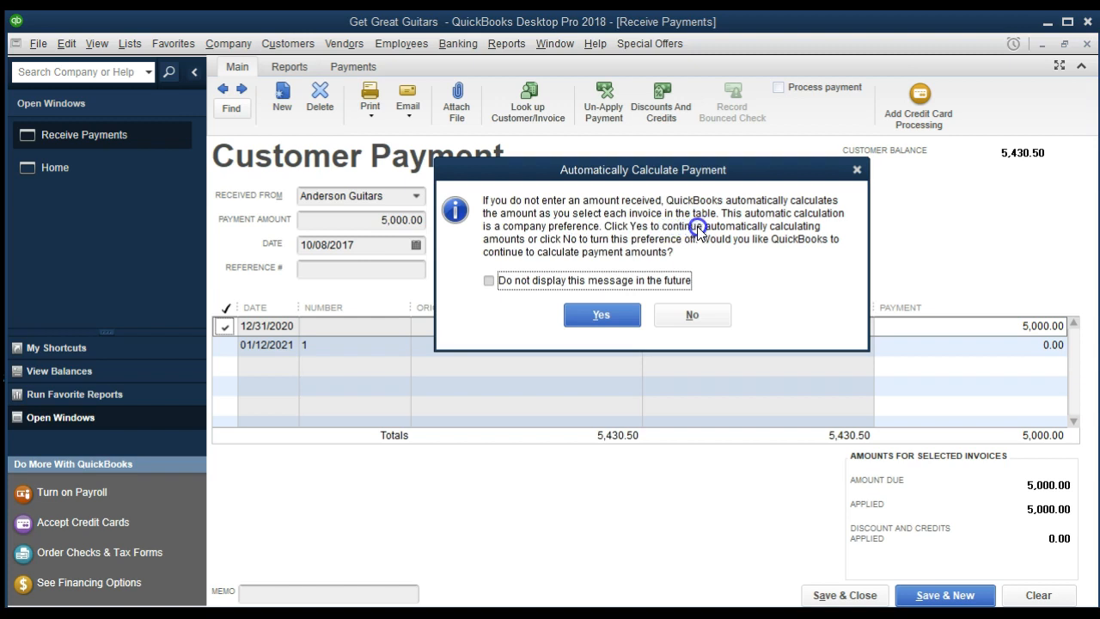
click(857, 174)
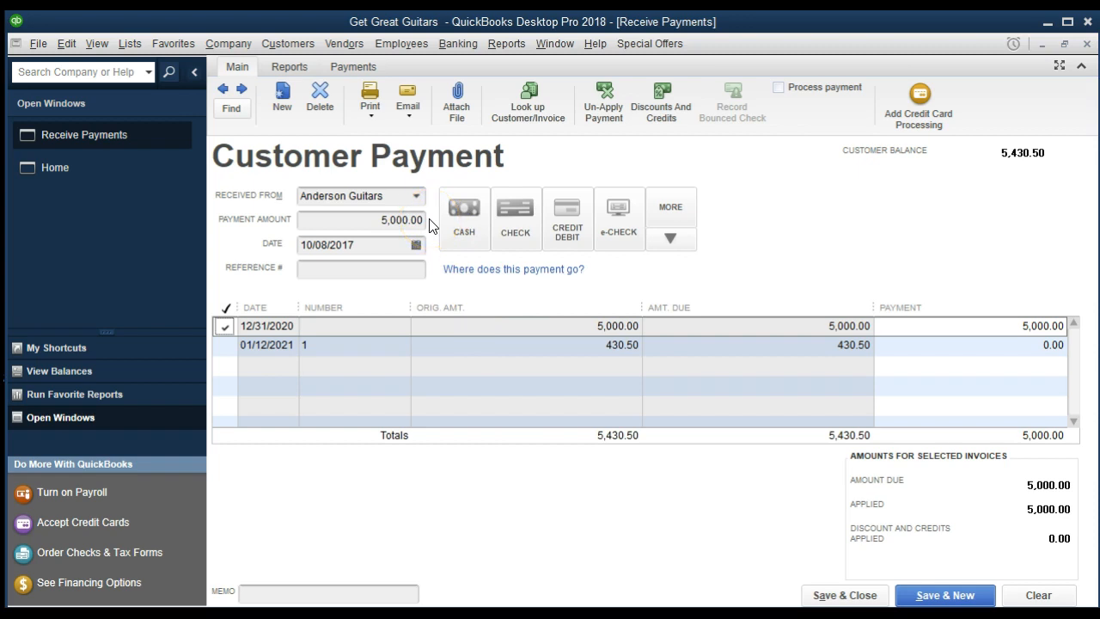
Set the payment method to Check, the payment date to 01/12/2021 and the check number to 8755.
click(508, 211)
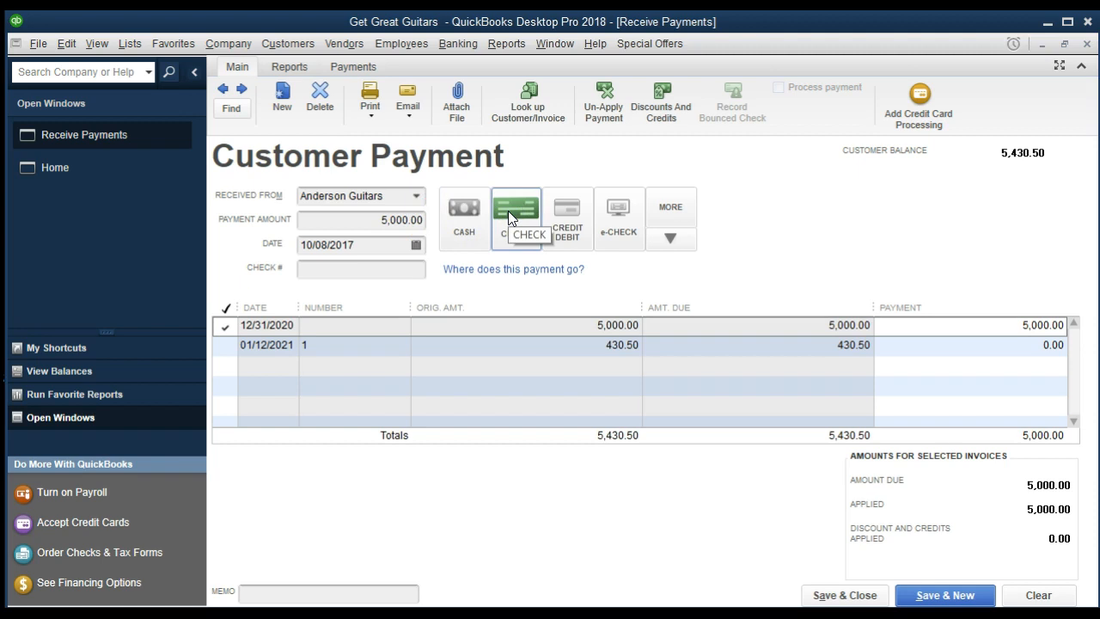
drag(380, 245, 289, 238)
text(0)
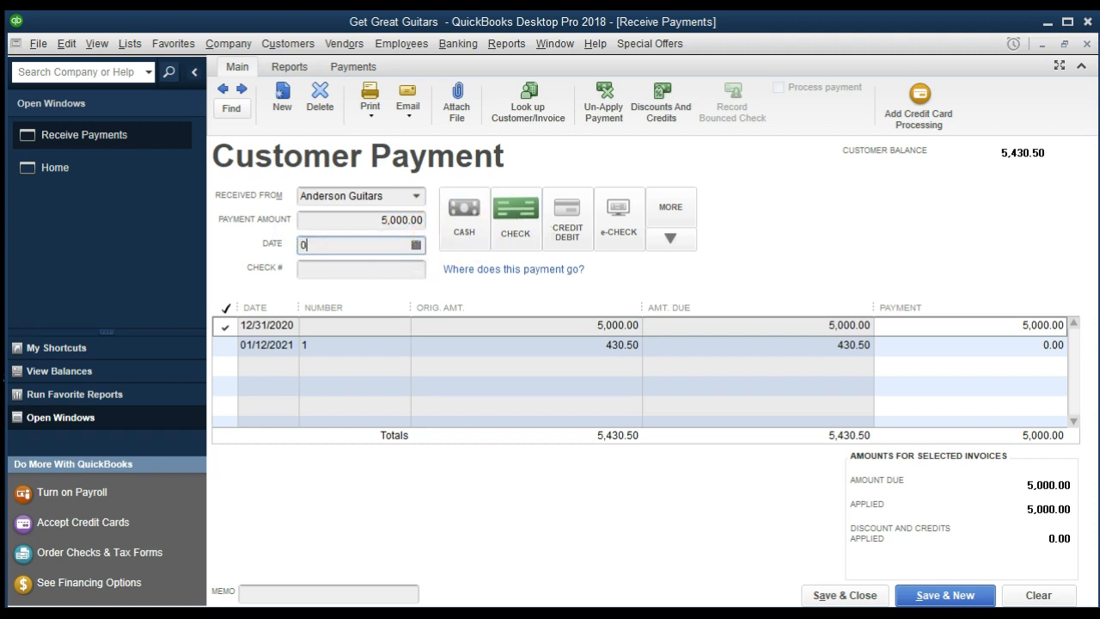
text(11221)
key(Tab)
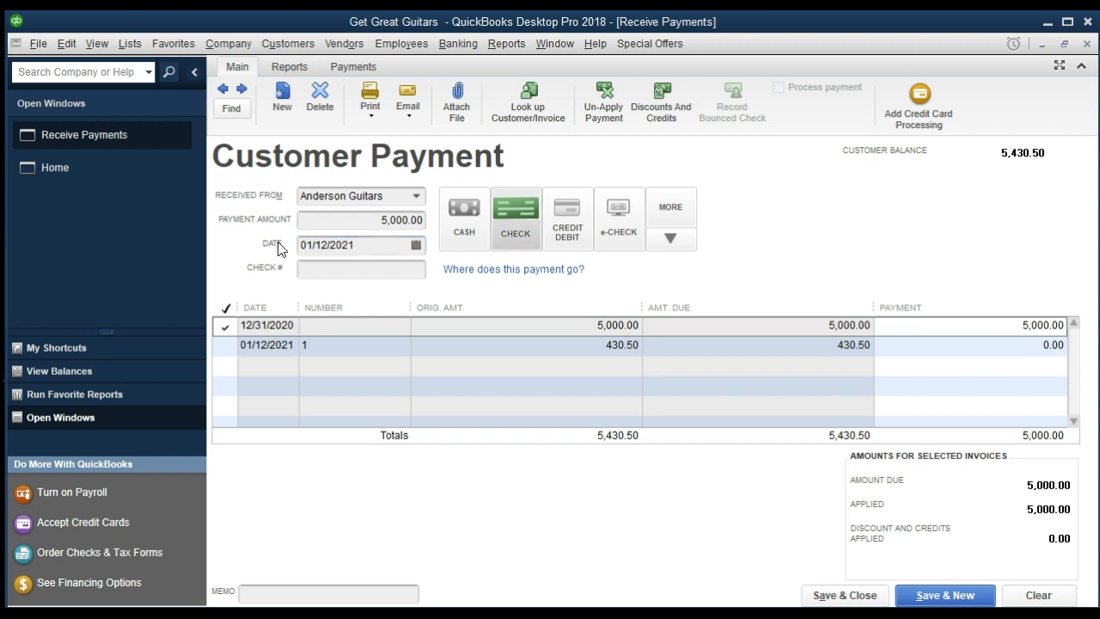
click(268, 255)
click(305, 269)
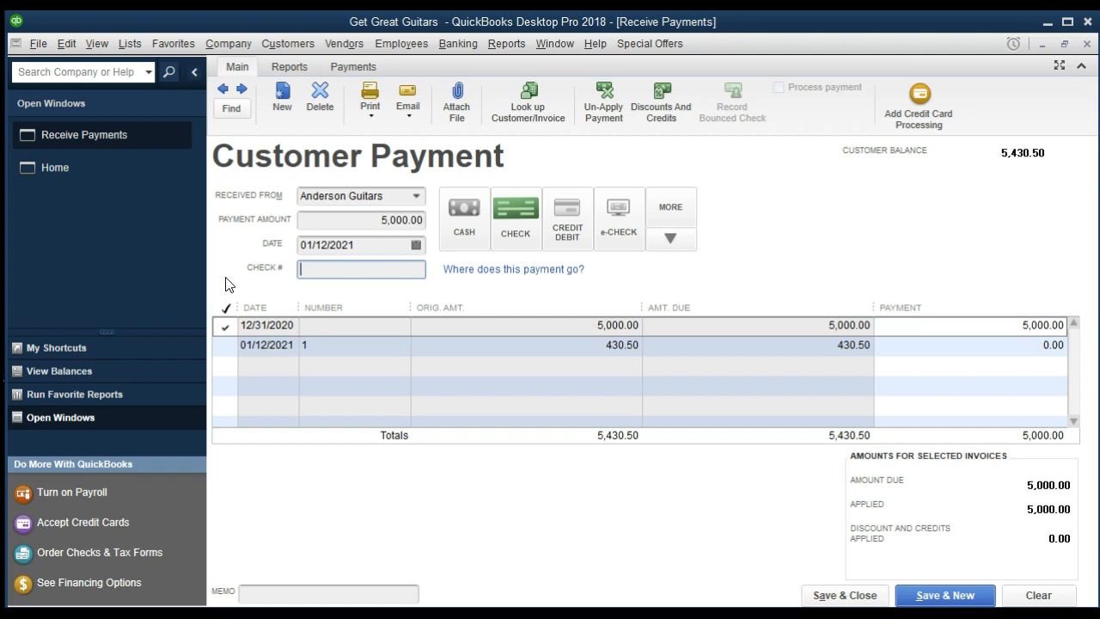
text(8755)
key(Tab)
key(Tab)
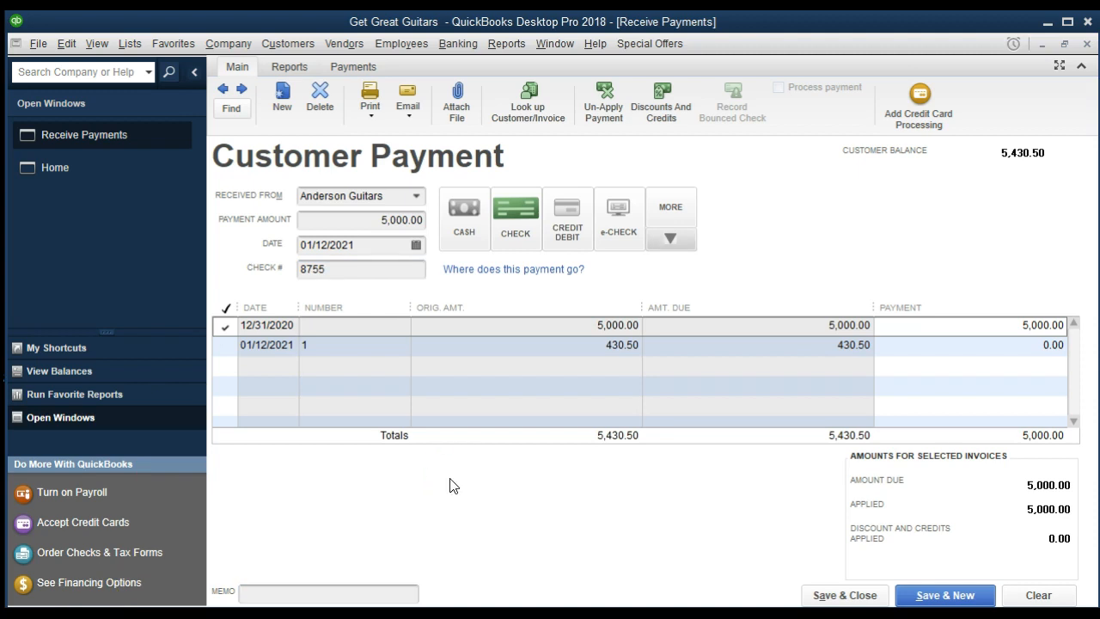
Review the help topic on where customer payments go, and save and close the Anderson Guitars payment.
click(327, 230)
click(475, 270)
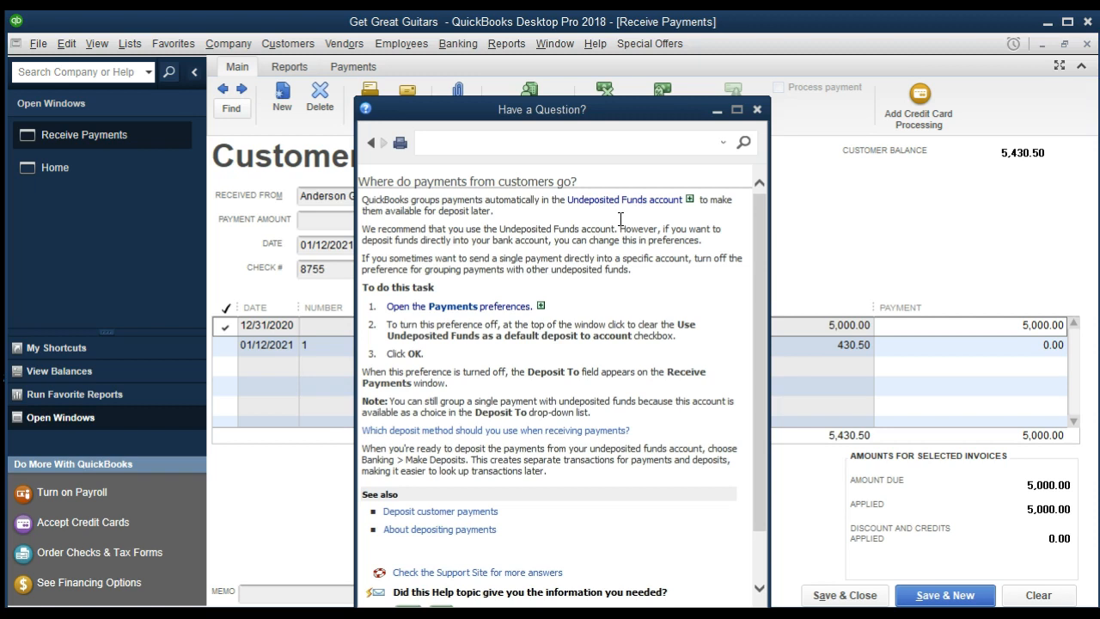
click(757, 111)
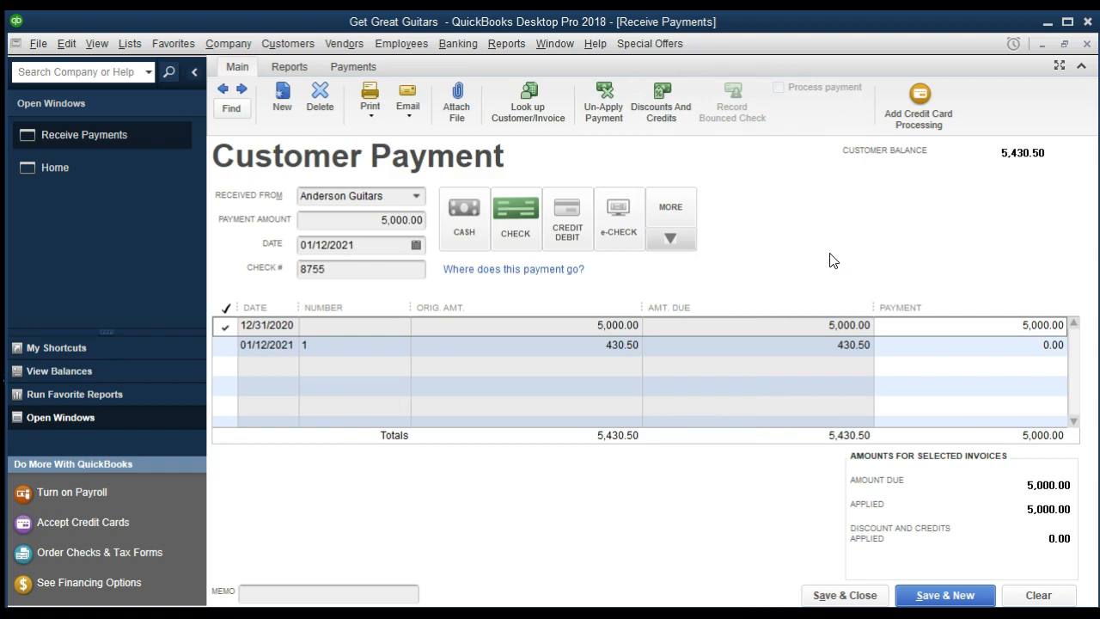
click(840, 596)
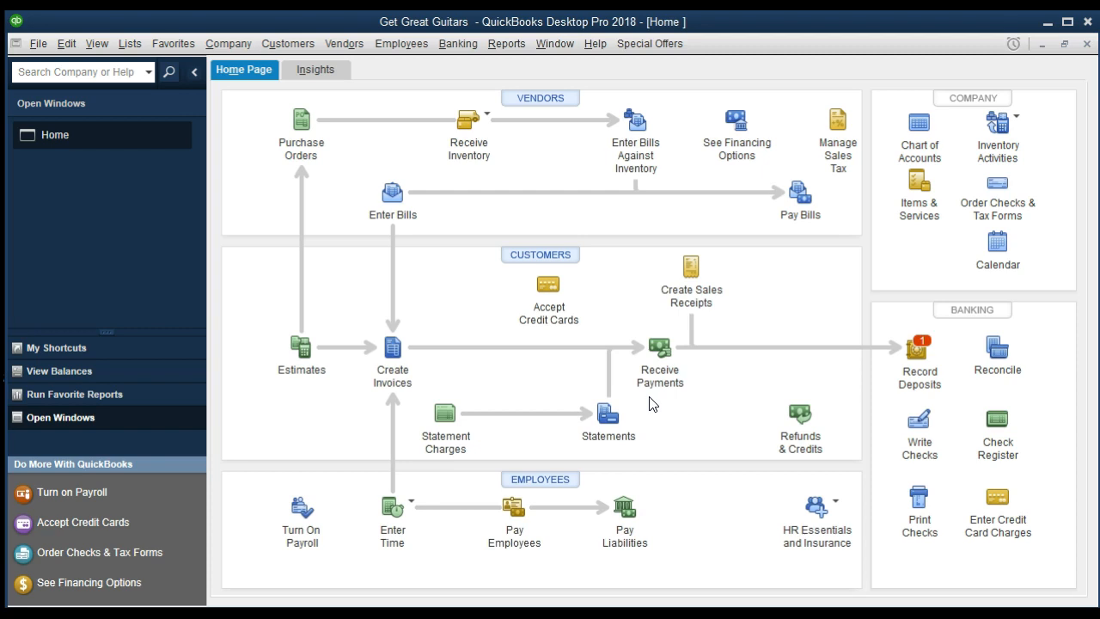
Open the Balance Sheet Standard report and set its as-of date to 12/31/2021.
click(517, 50)
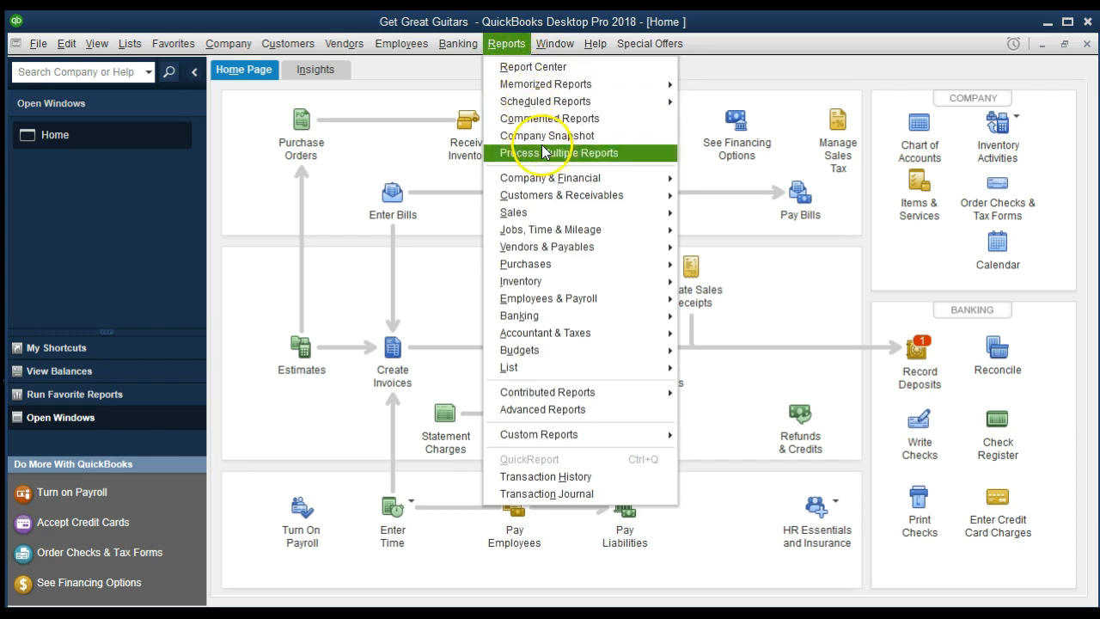
mouse_move(567, 178)
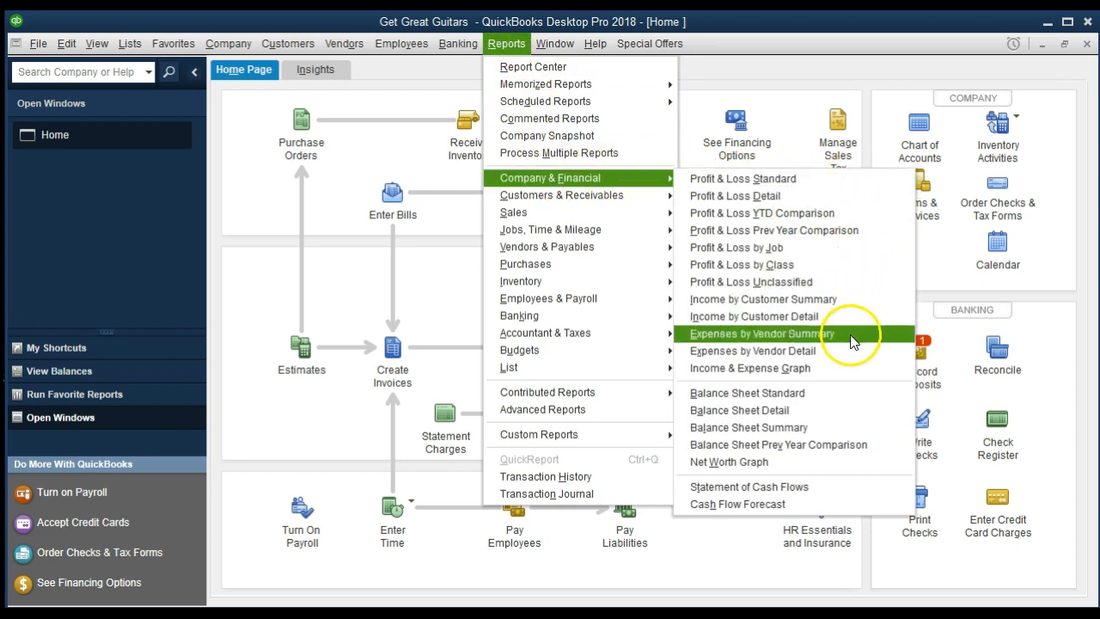
click(839, 392)
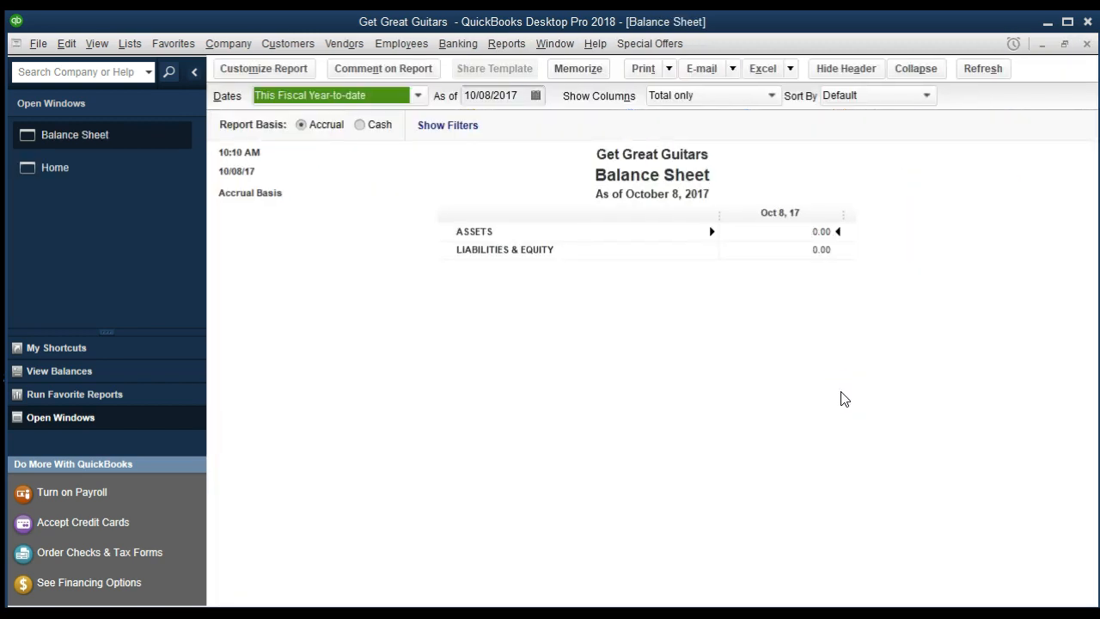
key(Tab)
text(1)
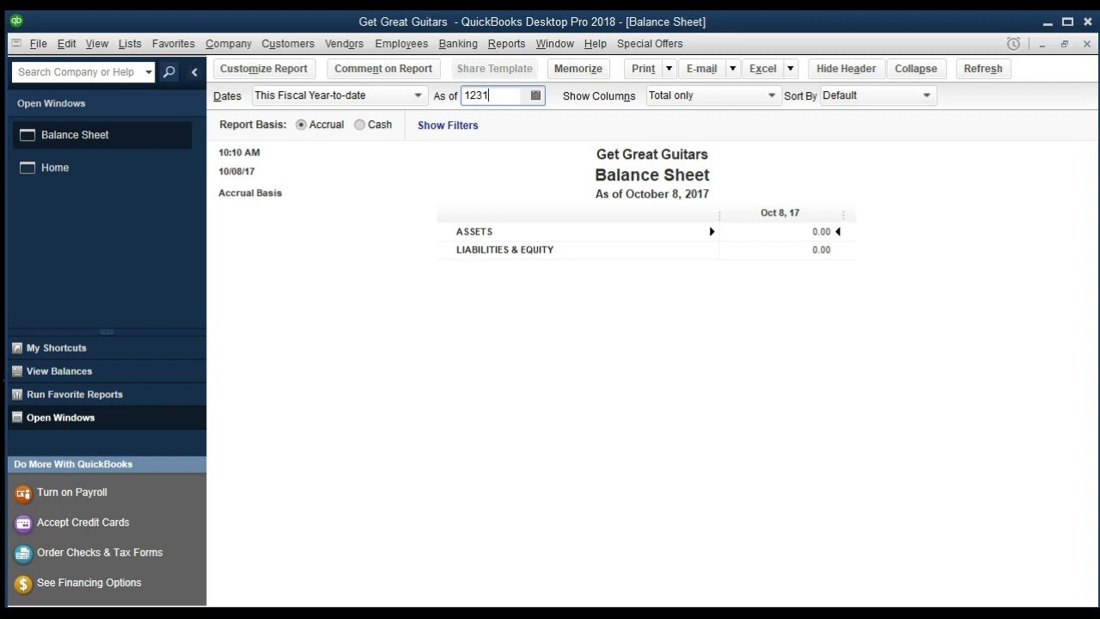
text(2/31/2021)
key(Tab)
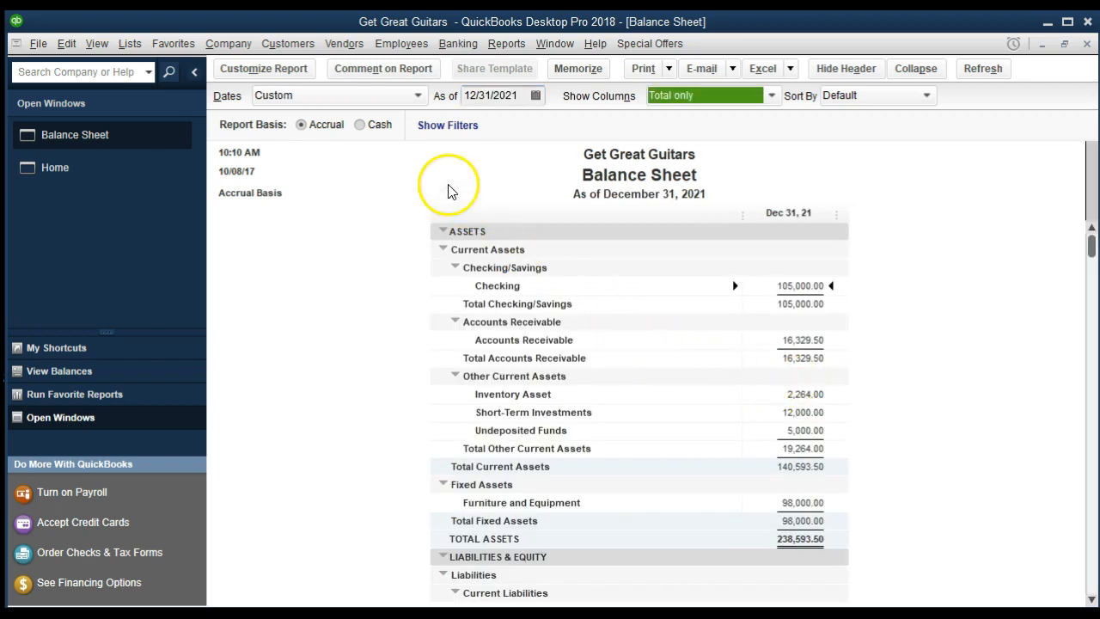
Customize the balance sheet's date range to run from 01/01/2021 to 12/31/2021.
click(297, 78)
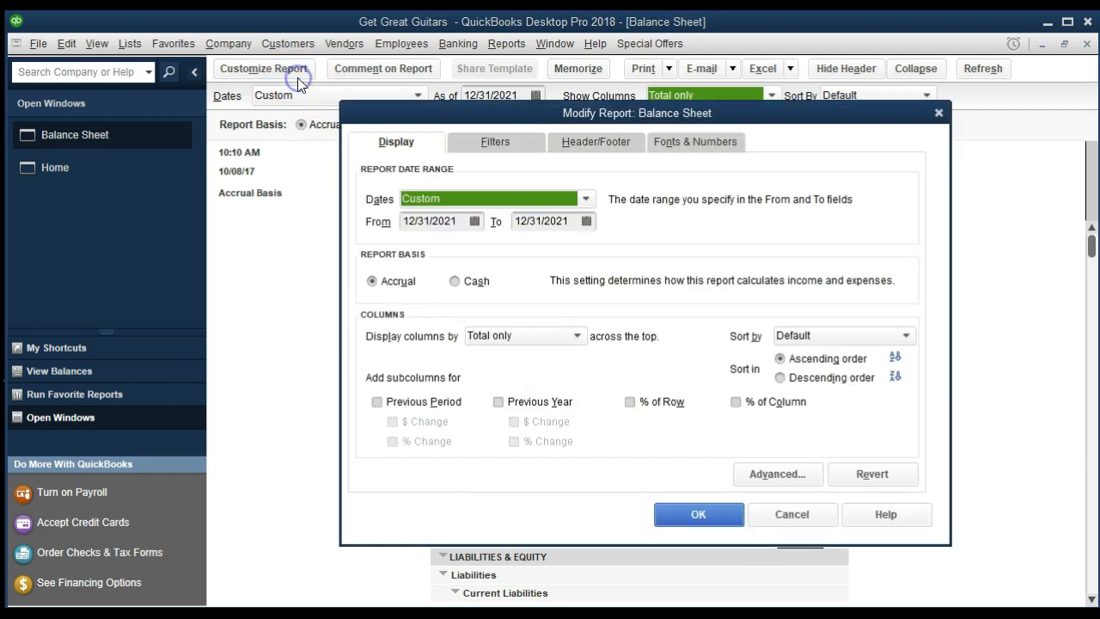
key(Tab)
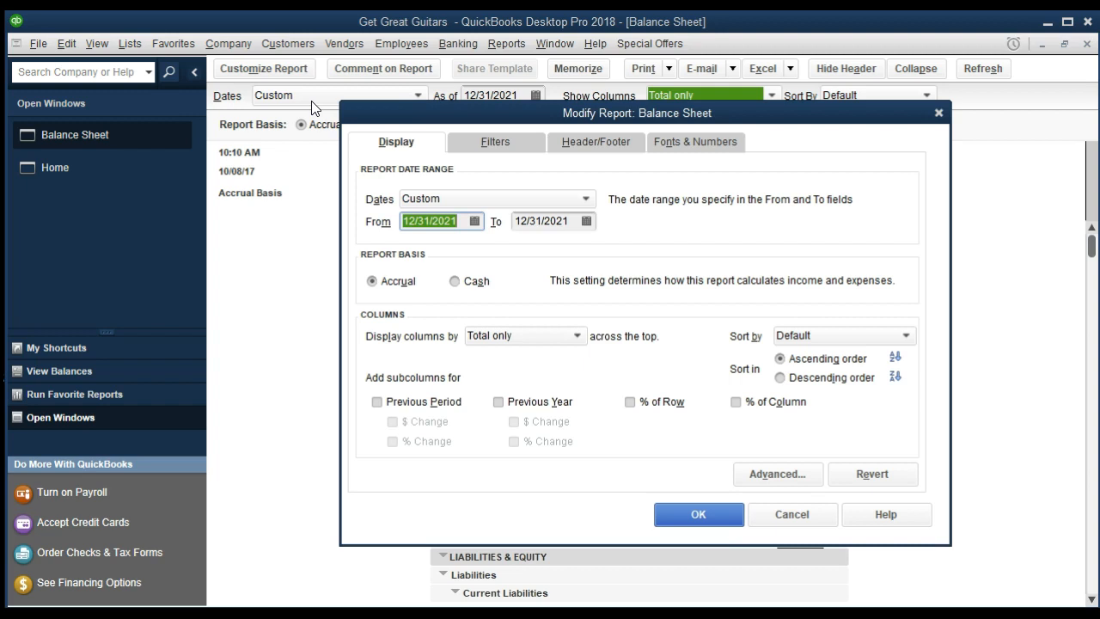
text(01/01/2021)
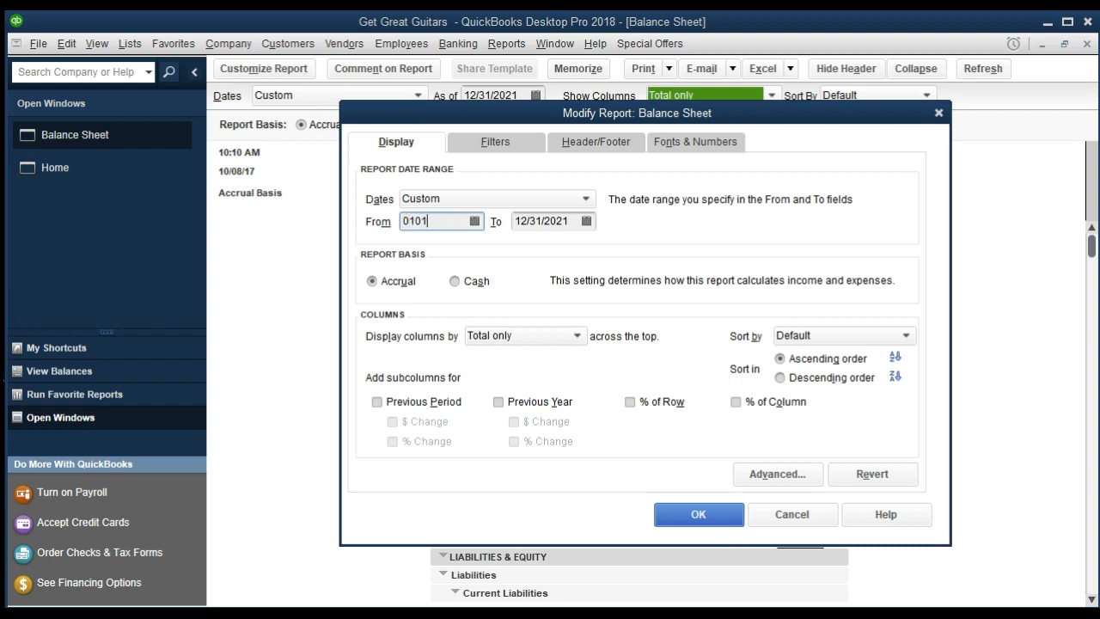
key(Tab)
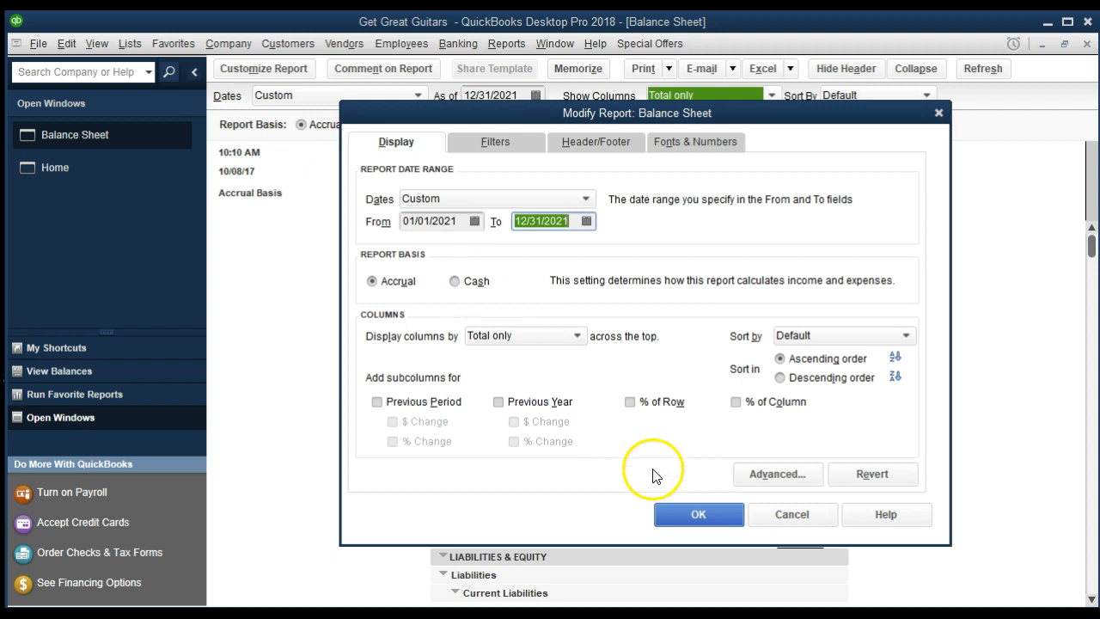
click(693, 514)
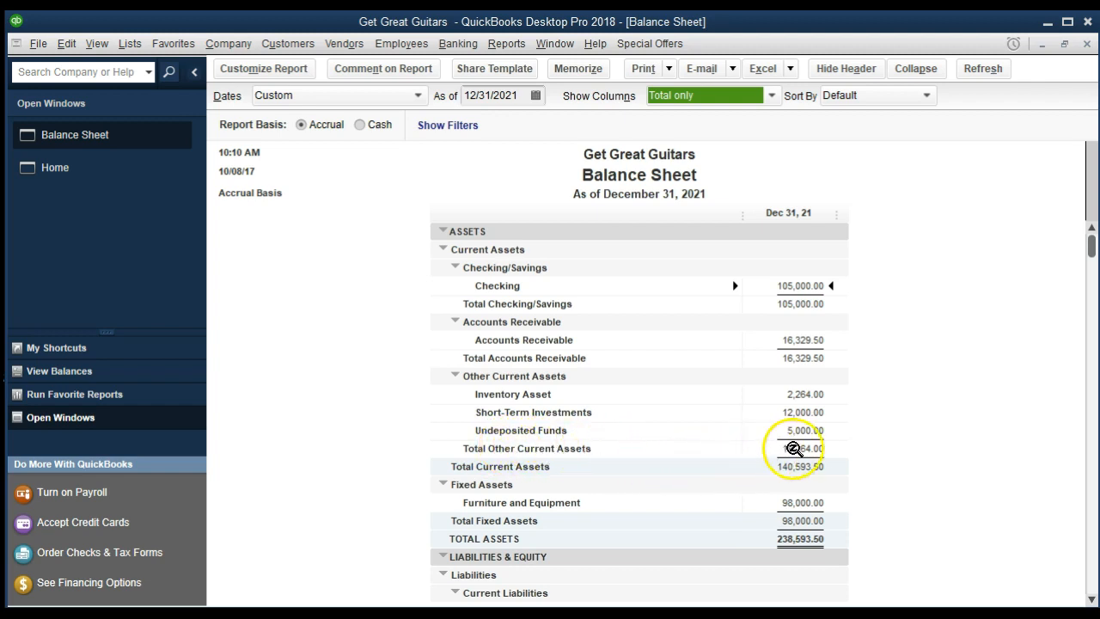
Drill down from Undeposited Funds on the balance sheet to the Anderson Guitars payment, and return to the balance sheet.
double_click(804, 431)
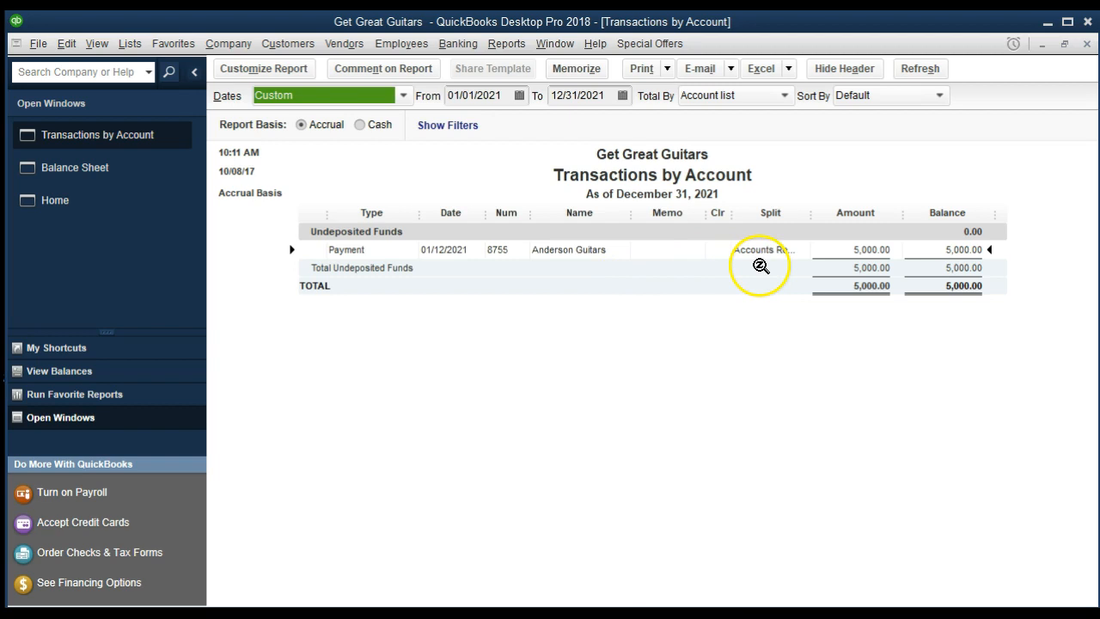
click(872, 250)
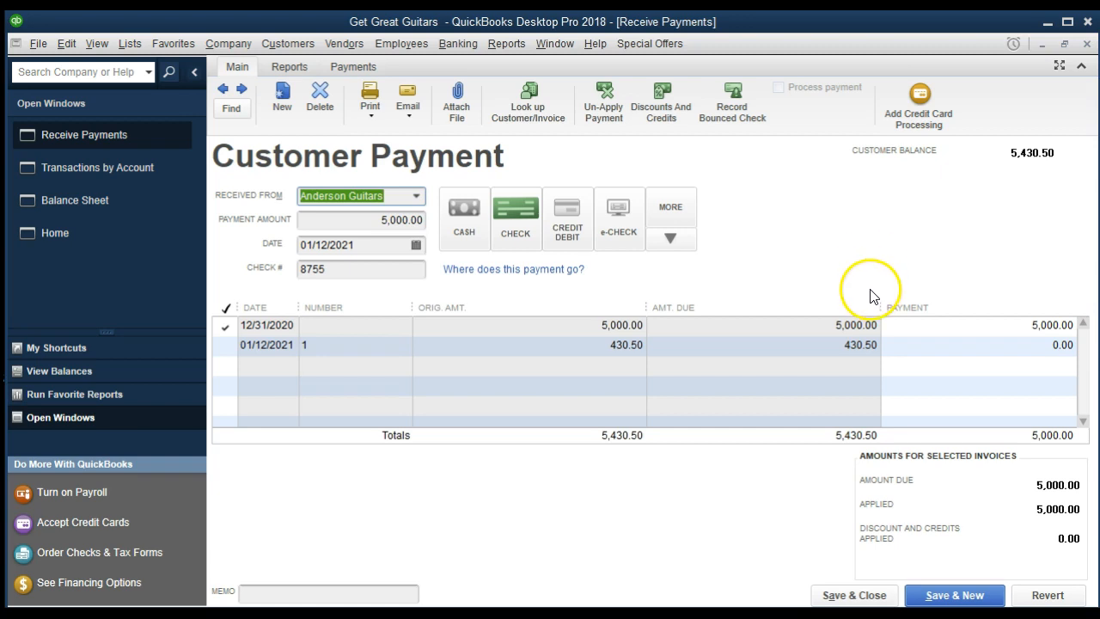
click(1086, 44)
click(1086, 44)
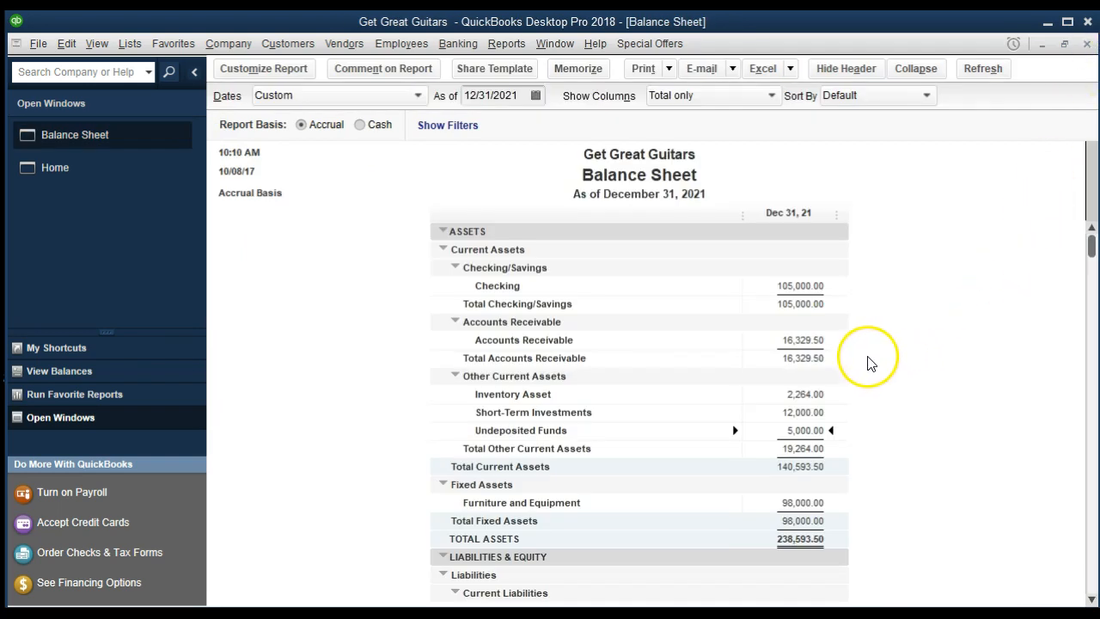
Drill down from Accounts Receivable to payment 8755 to check its source form, and return to the balance sheet.
double_click(802, 338)
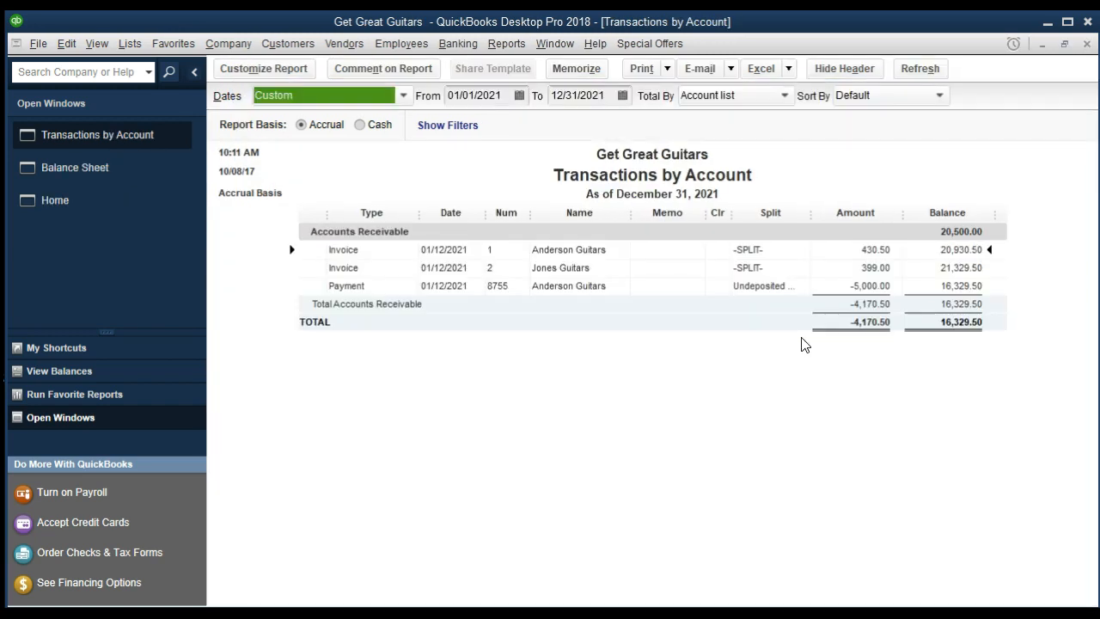
double_click(872, 286)
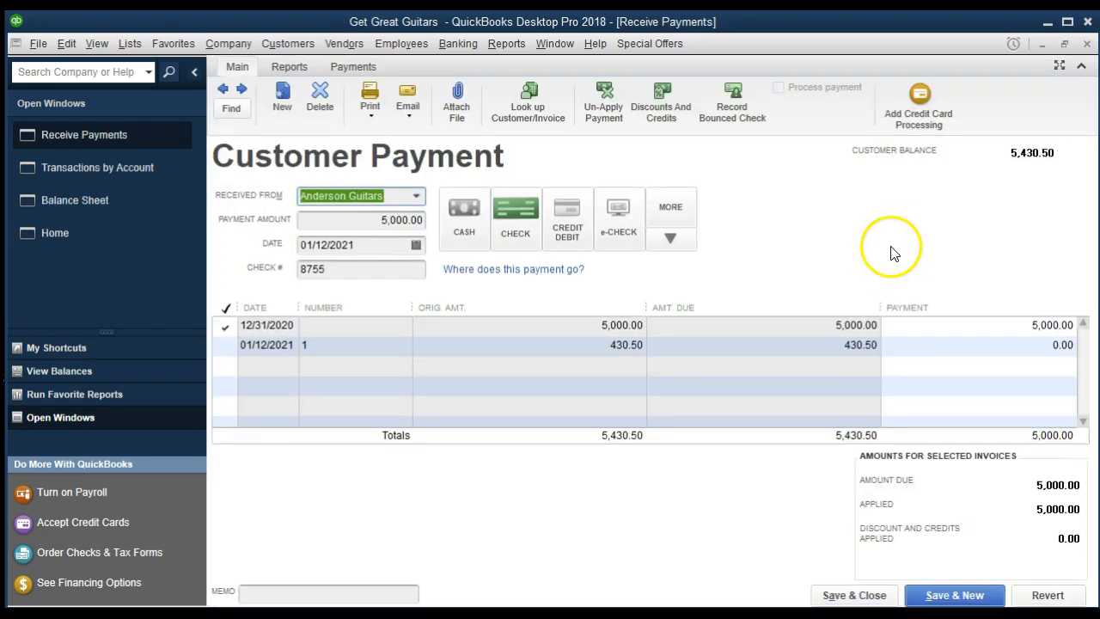
click(1086, 44)
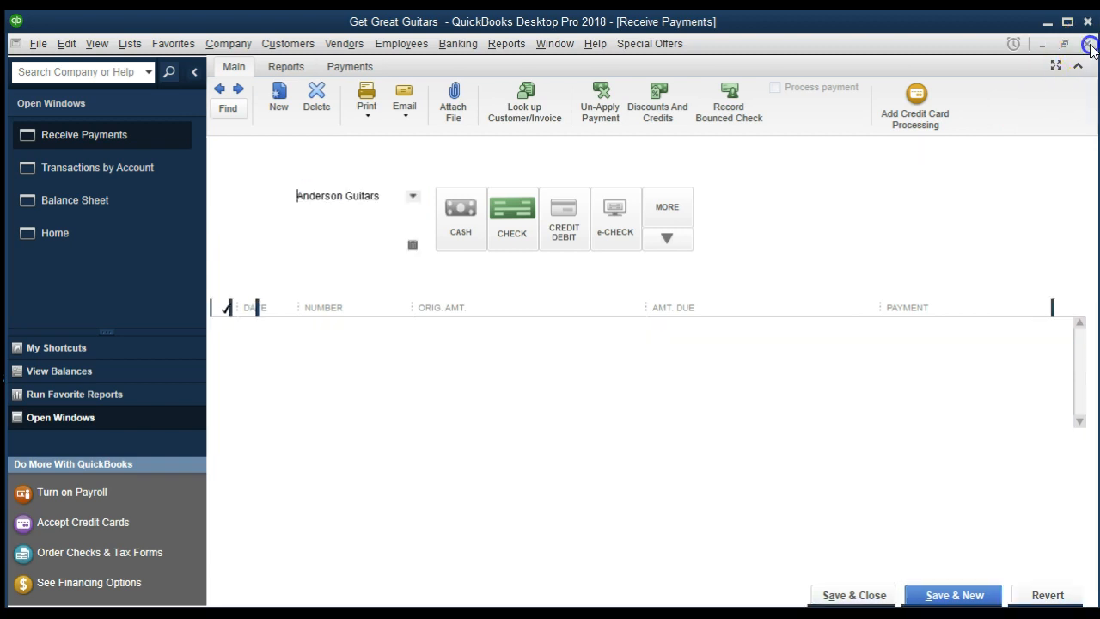
click(1088, 45)
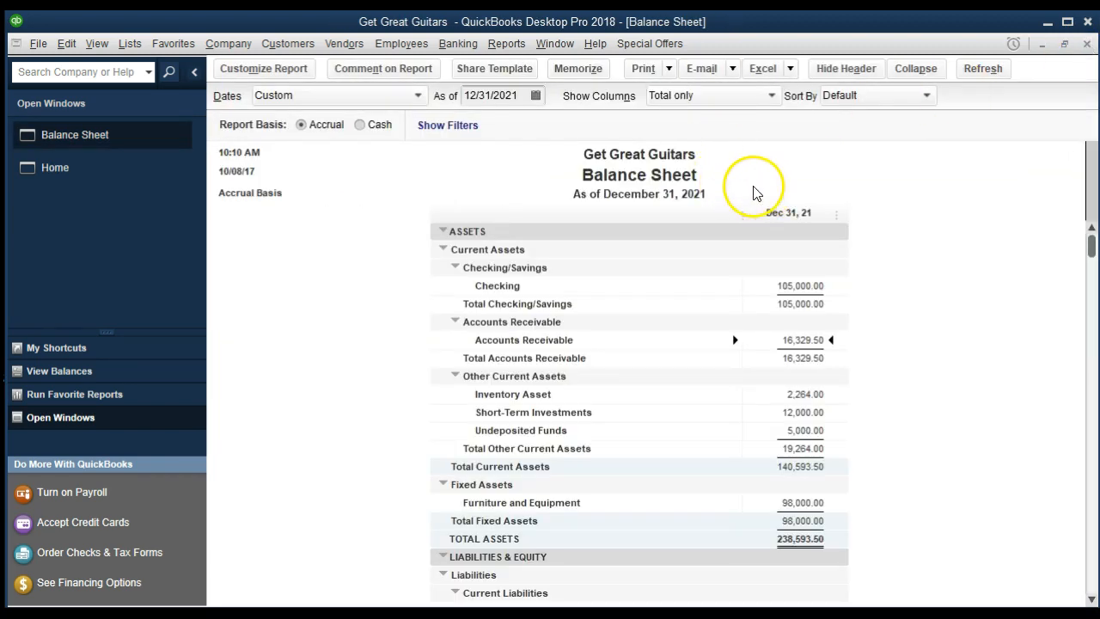
Open the Customer Balance Detail report and examine the Anderson Guitars invoices and payment.
click(516, 48)
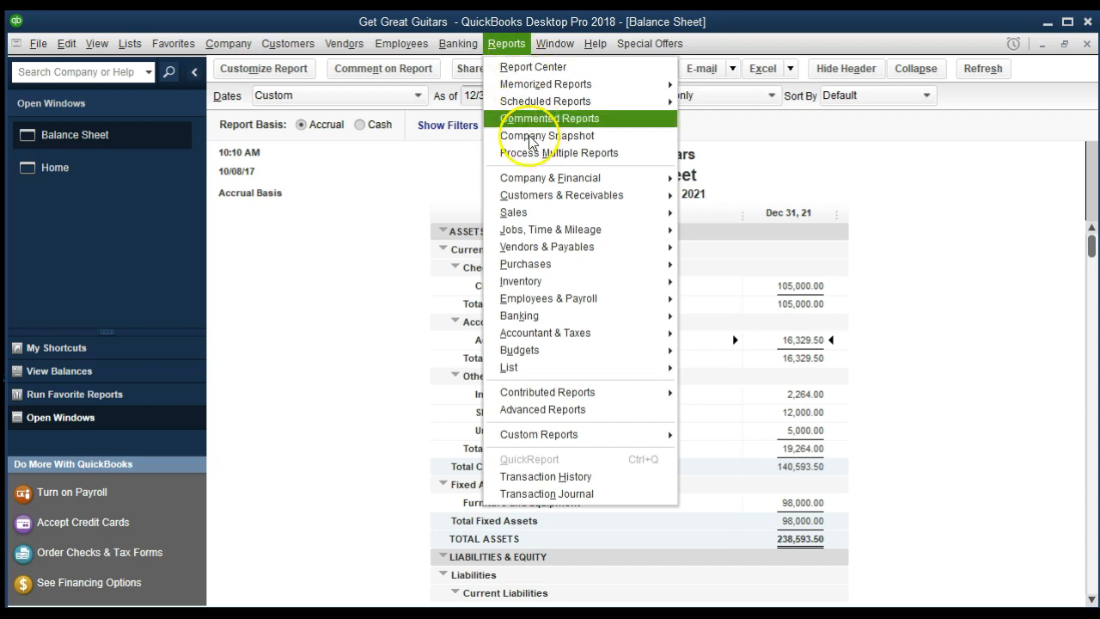
mouse_move(599, 201)
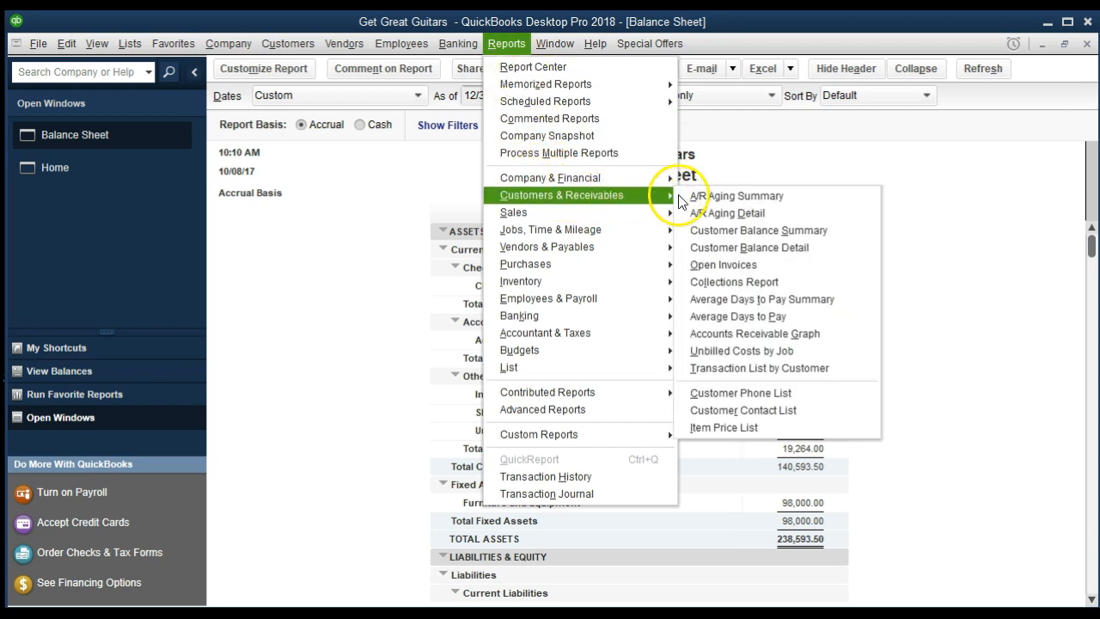
click(846, 252)
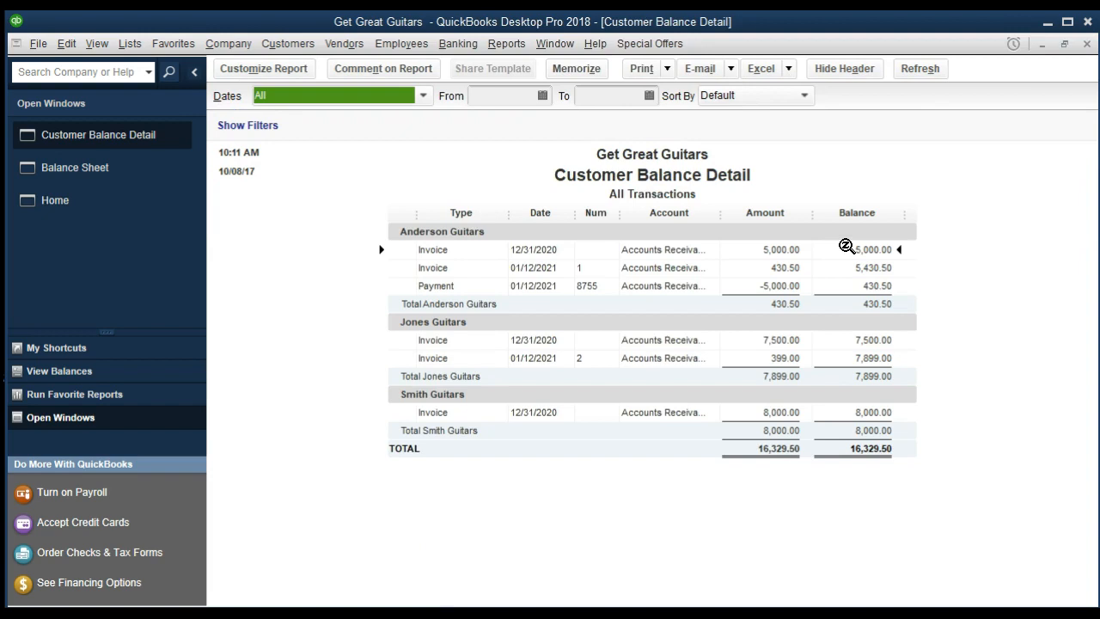
click(784, 251)
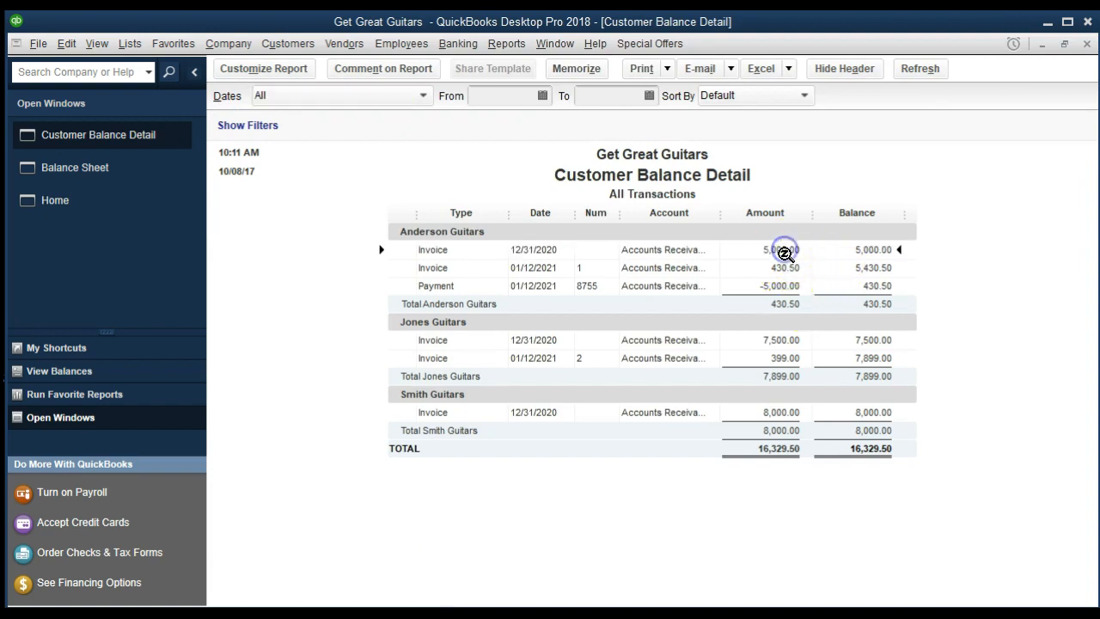
click(782, 287)
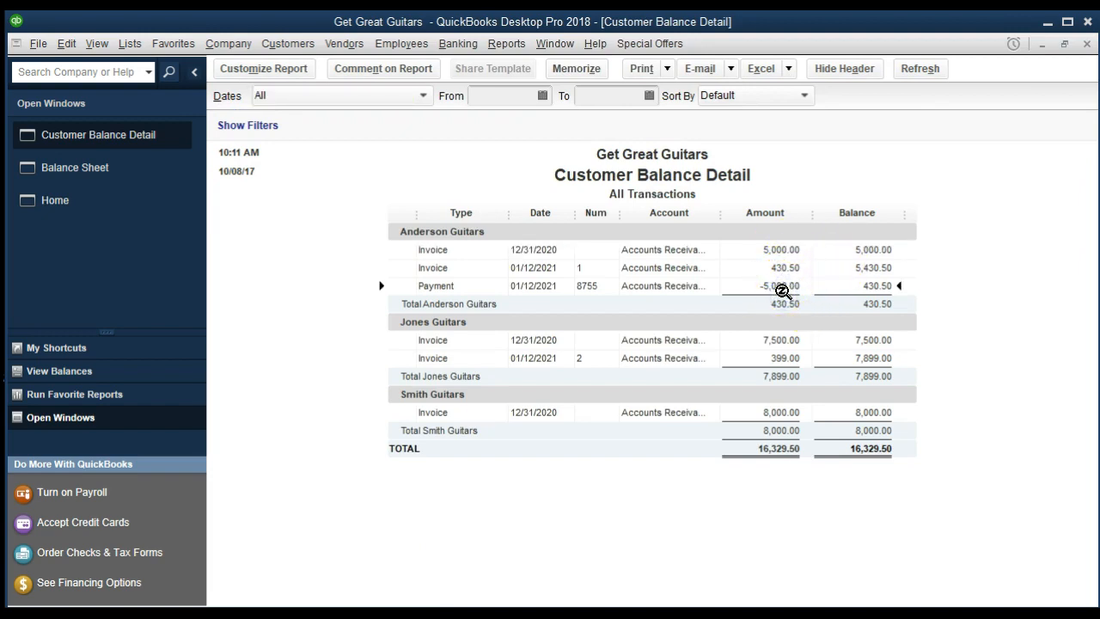
click(762, 352)
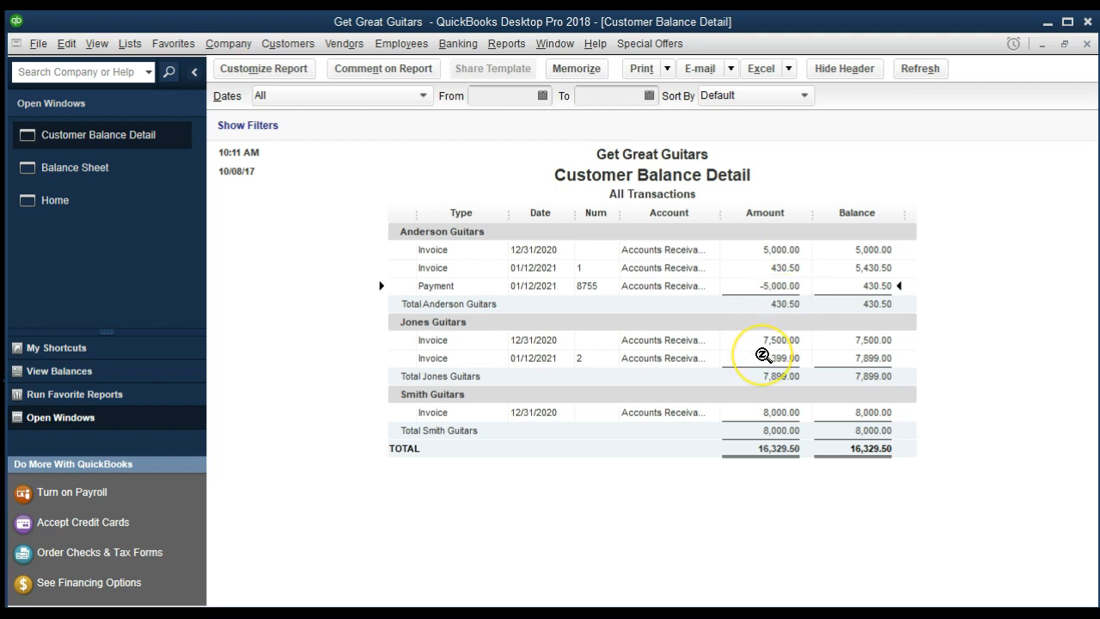
click(782, 268)
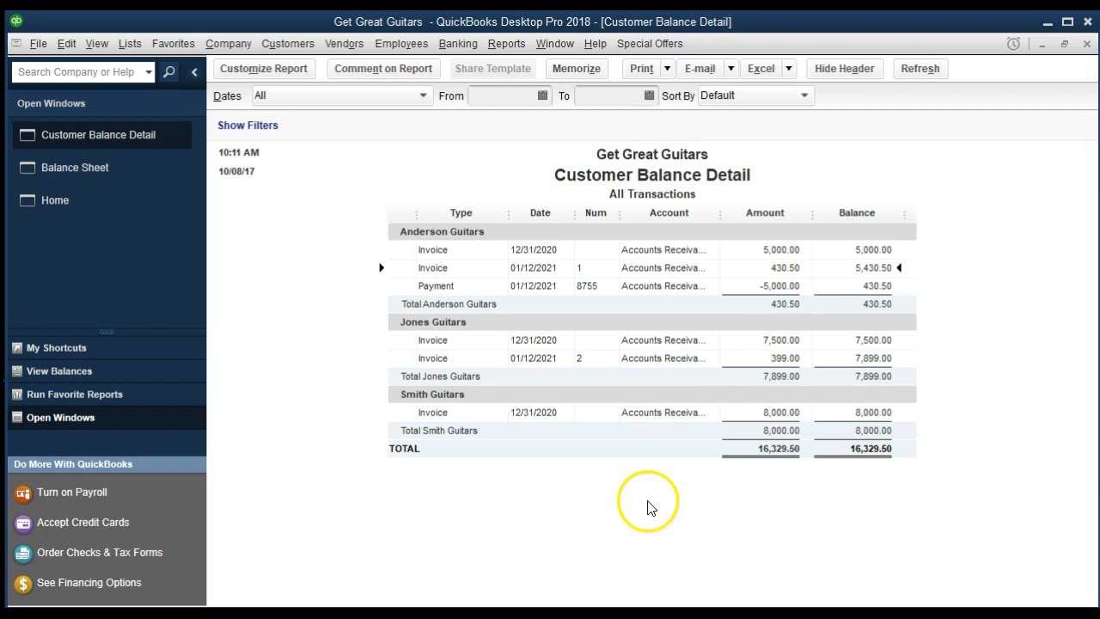
Open the Anderson Guitars payment from the report, close both, and examine Undeposited Funds on the balance sheet.
click(779, 284)
double_click(780, 284)
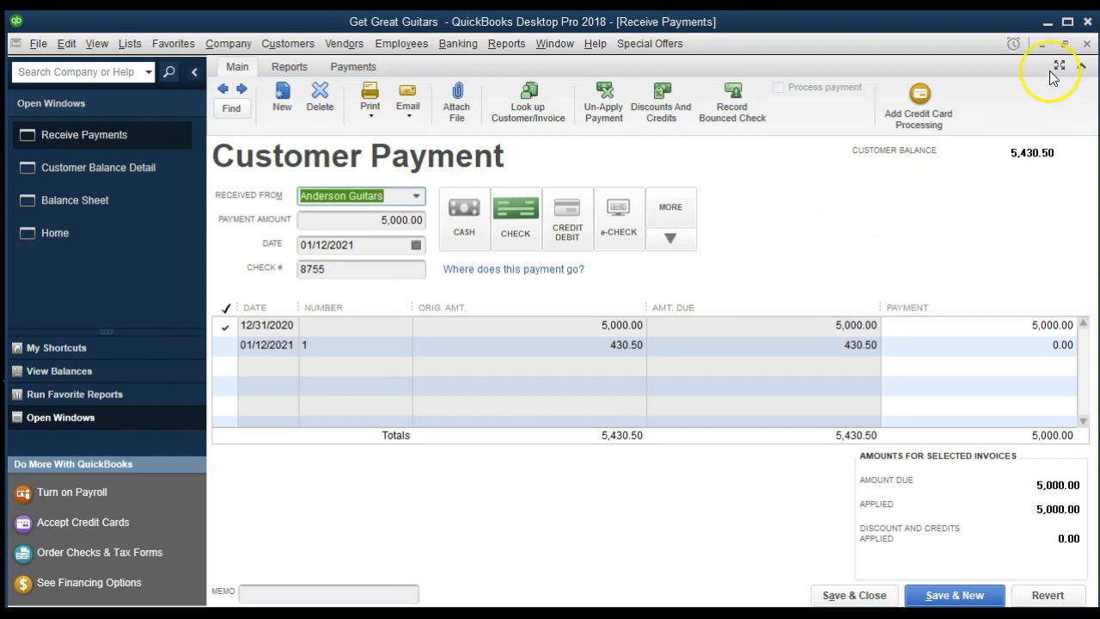
click(1088, 44)
click(1088, 45)
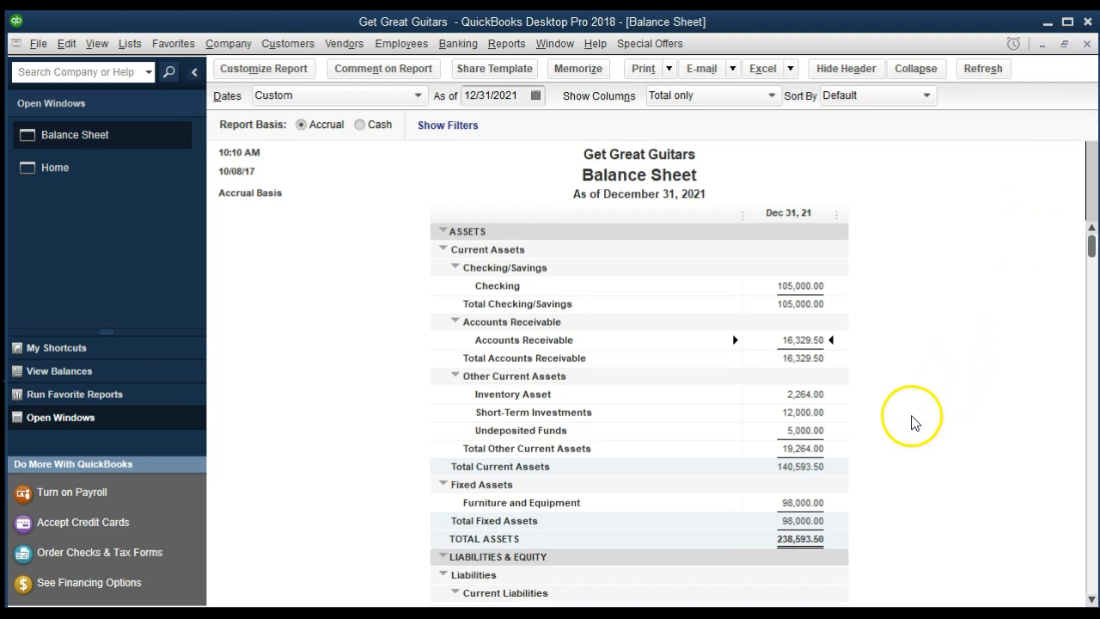
click(806, 427)
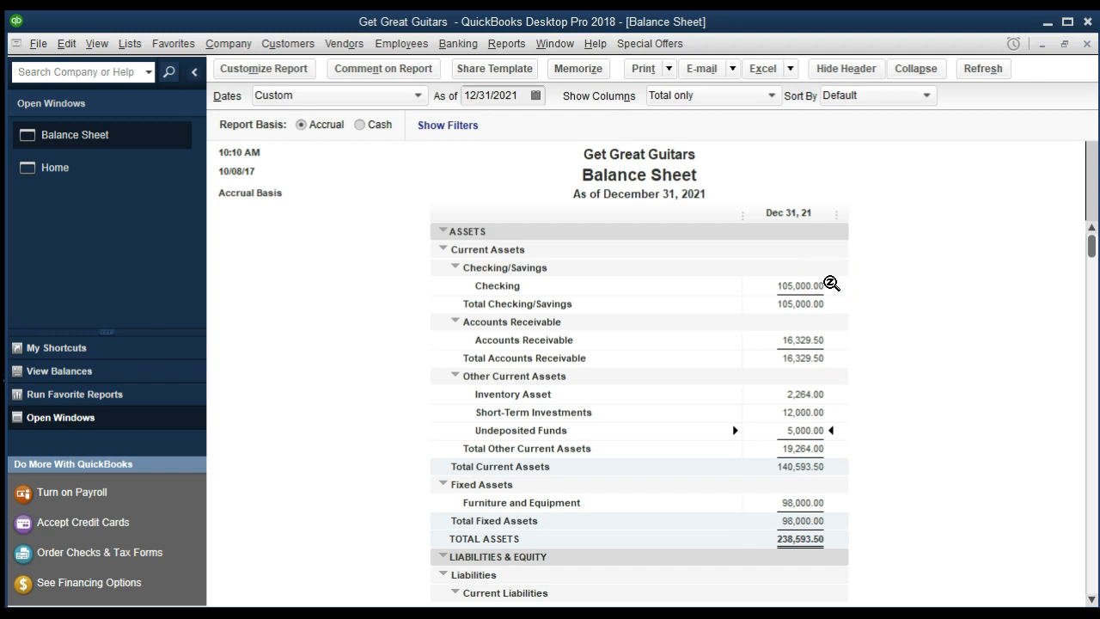
click(810, 429)
Start a new customer payment from the home page with Jones Guitars as the paying customer.
click(80, 180)
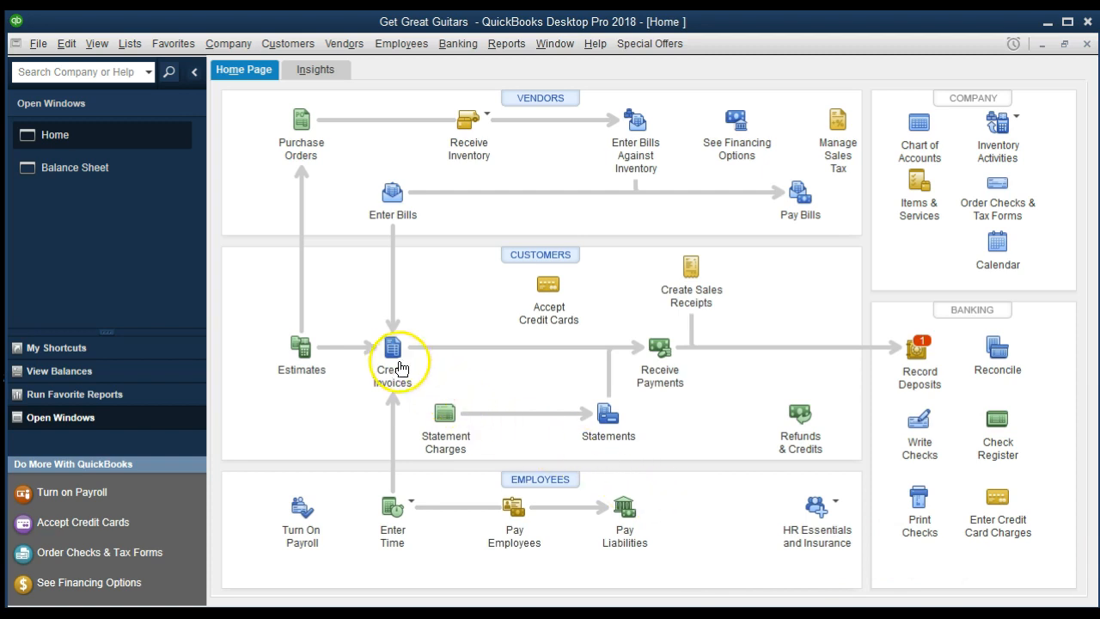
click(658, 353)
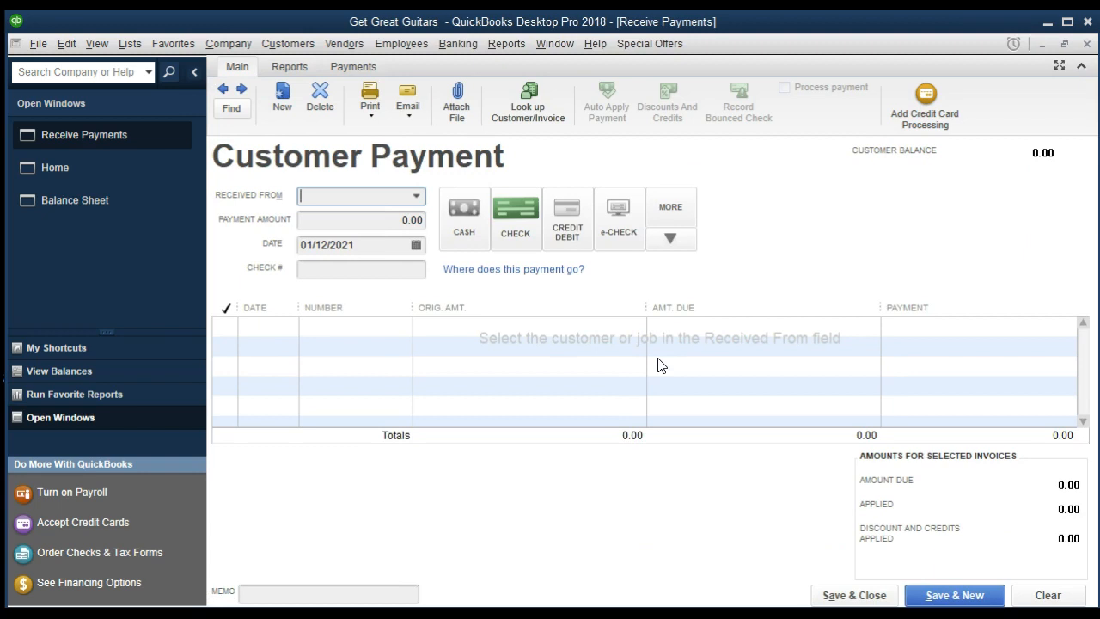
text(Jones Guitars)
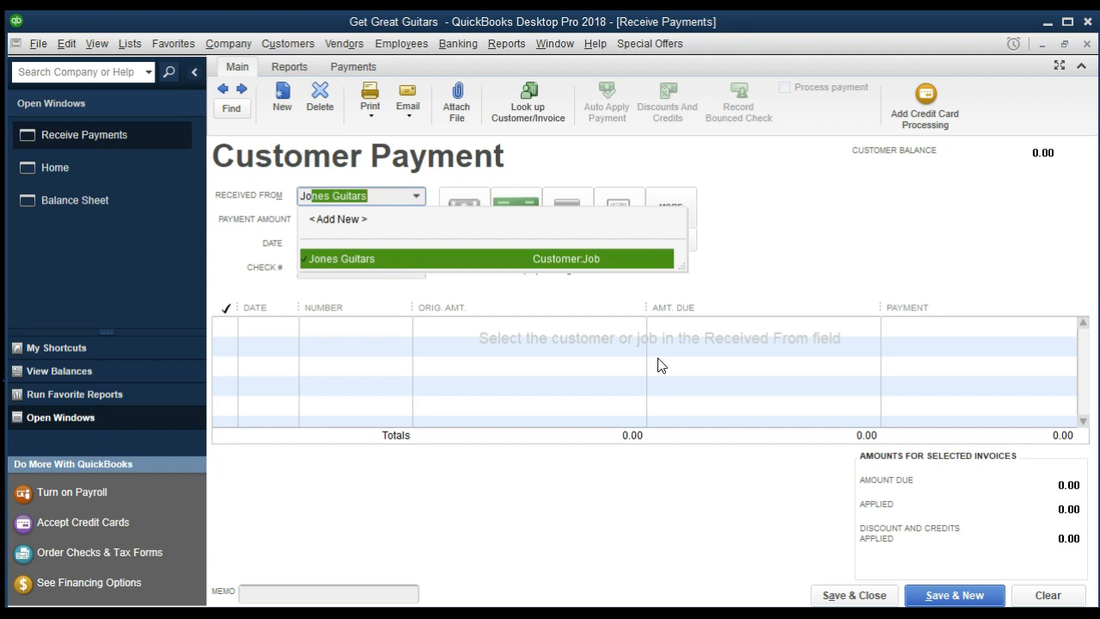
key(Tab)
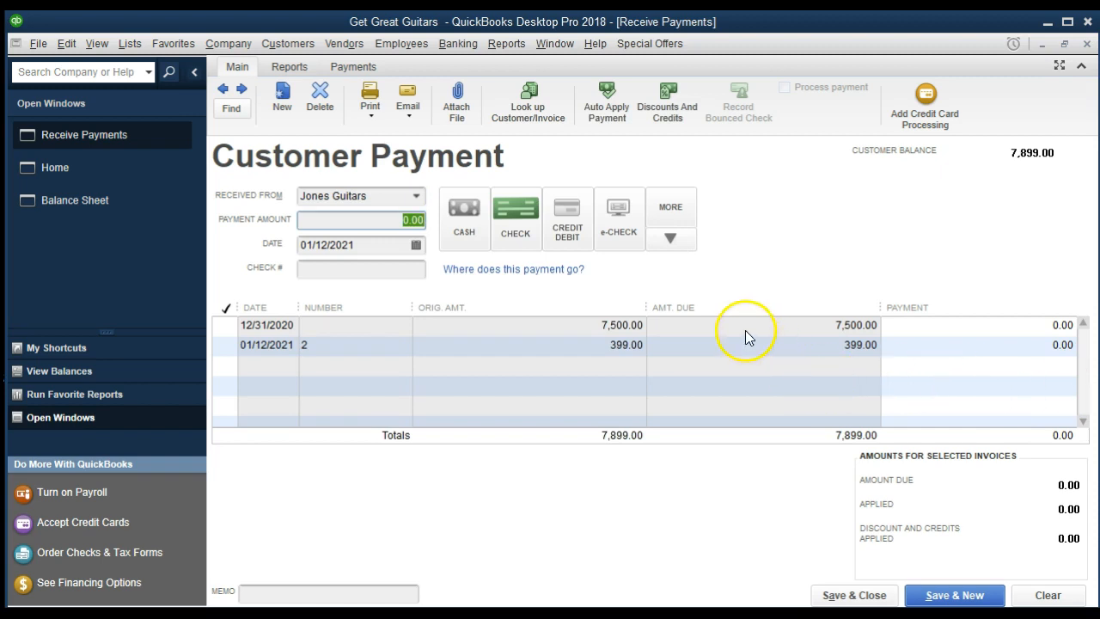
Set the payment method to Visa, leaving the card details blank.
click(574, 213)
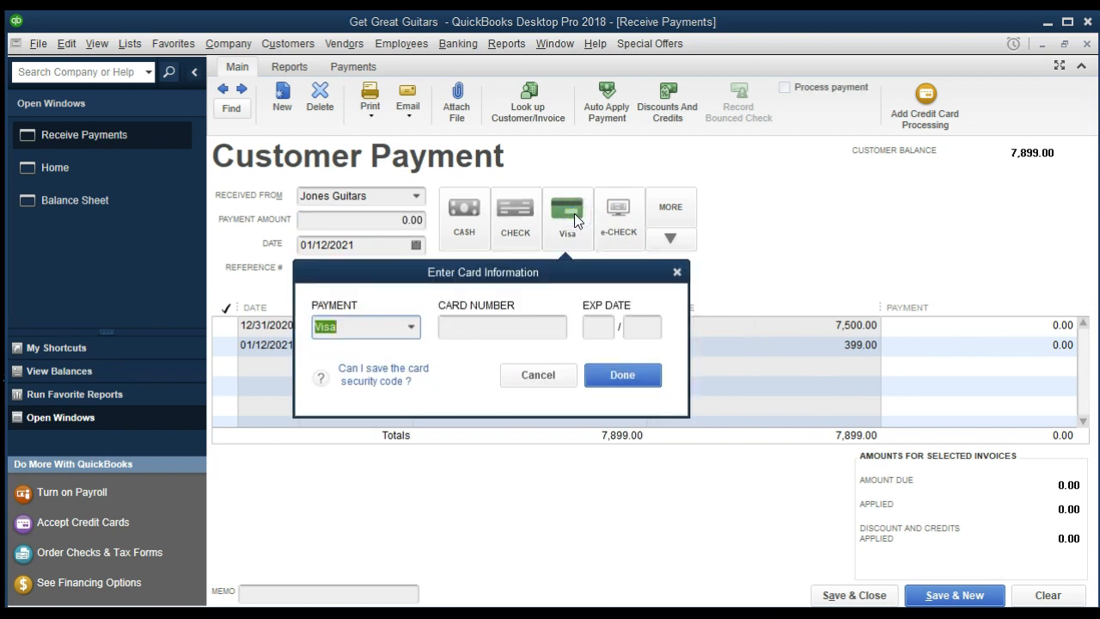
click(379, 519)
click(622, 375)
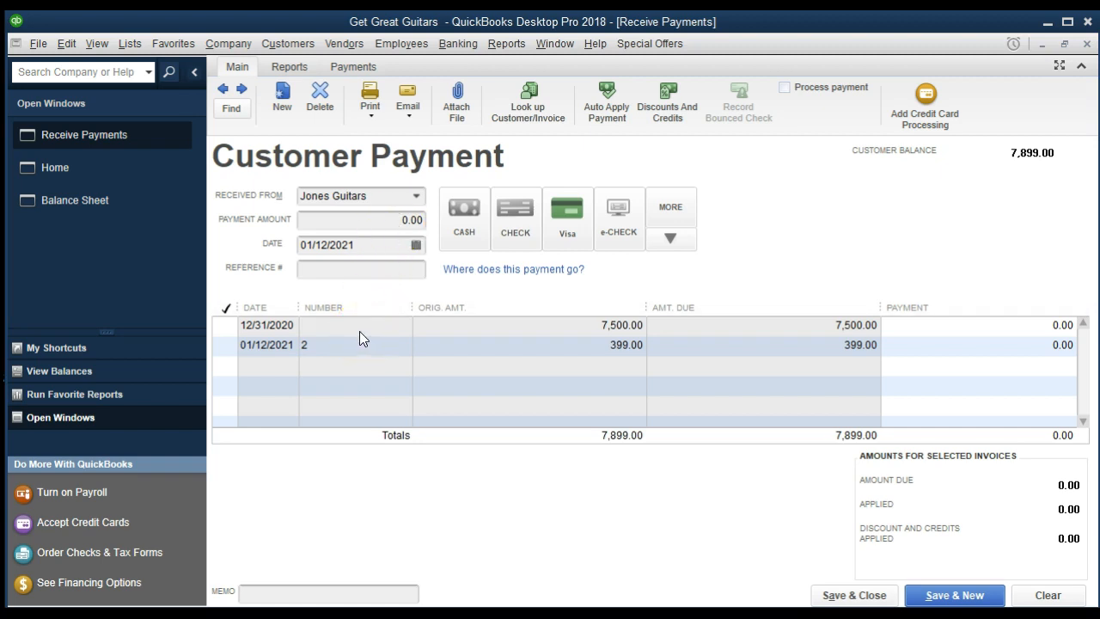
Apply the payment to the 7,500.00 invoice dated 12/31/2020, keep automatic payment calculation on, and save and close it.
click(227, 325)
click(228, 323)
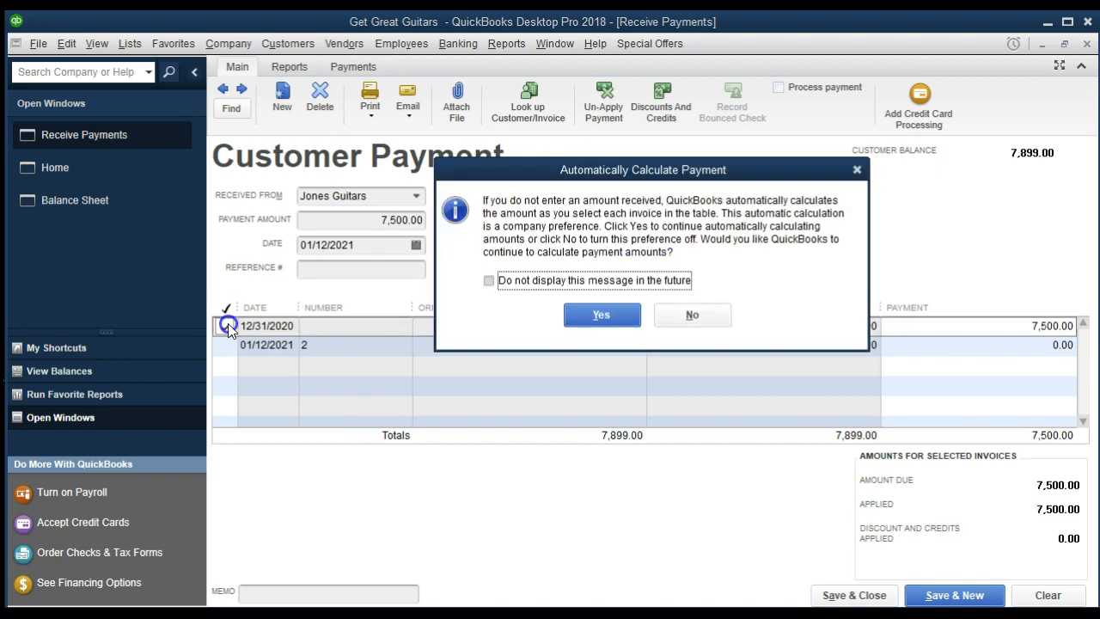
click(595, 316)
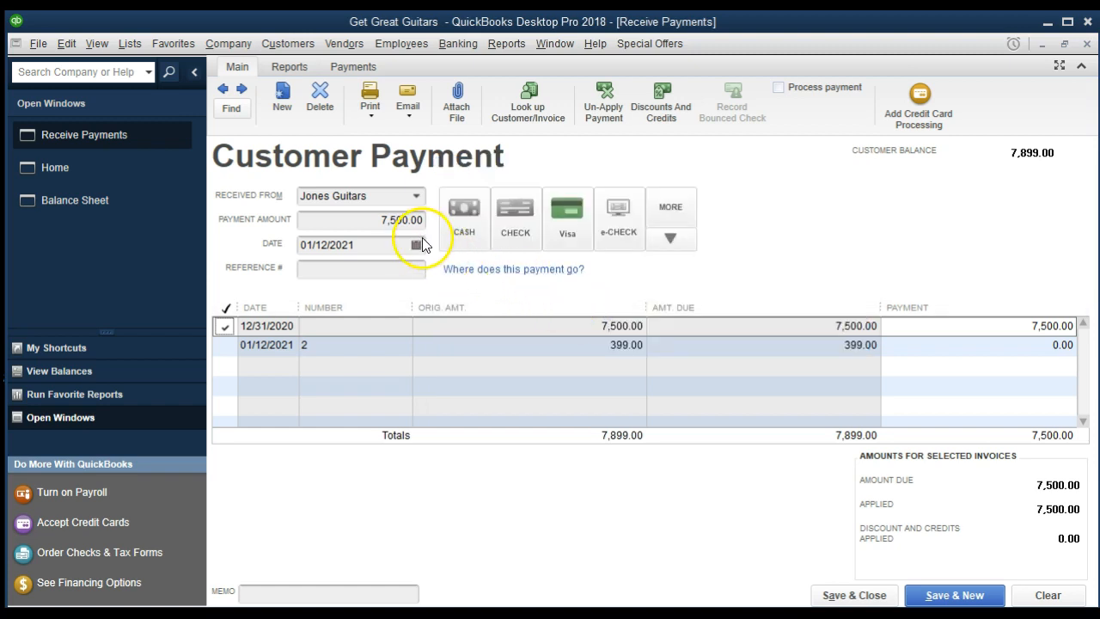
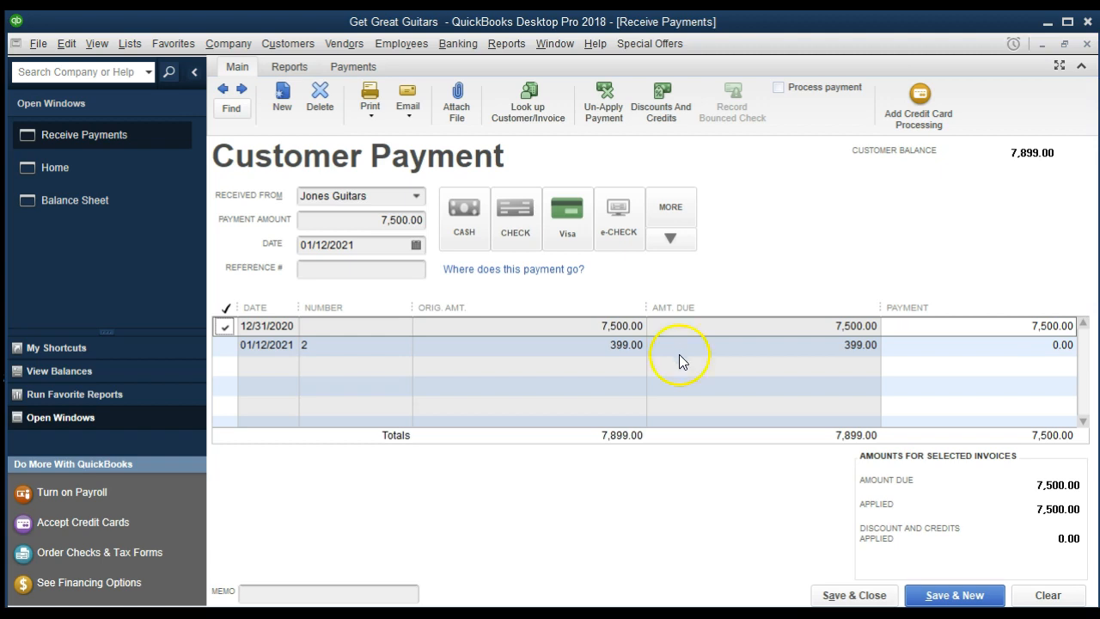
click(883, 599)
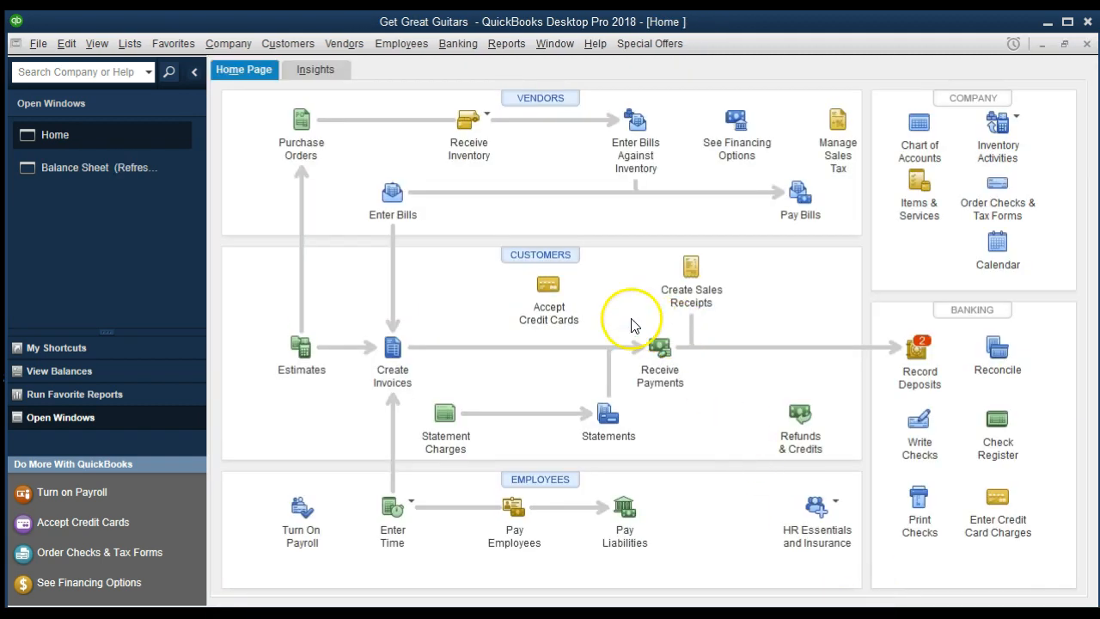
Return to the balance sheet and drill down into the transactions behind Undeposited Funds.
click(123, 180)
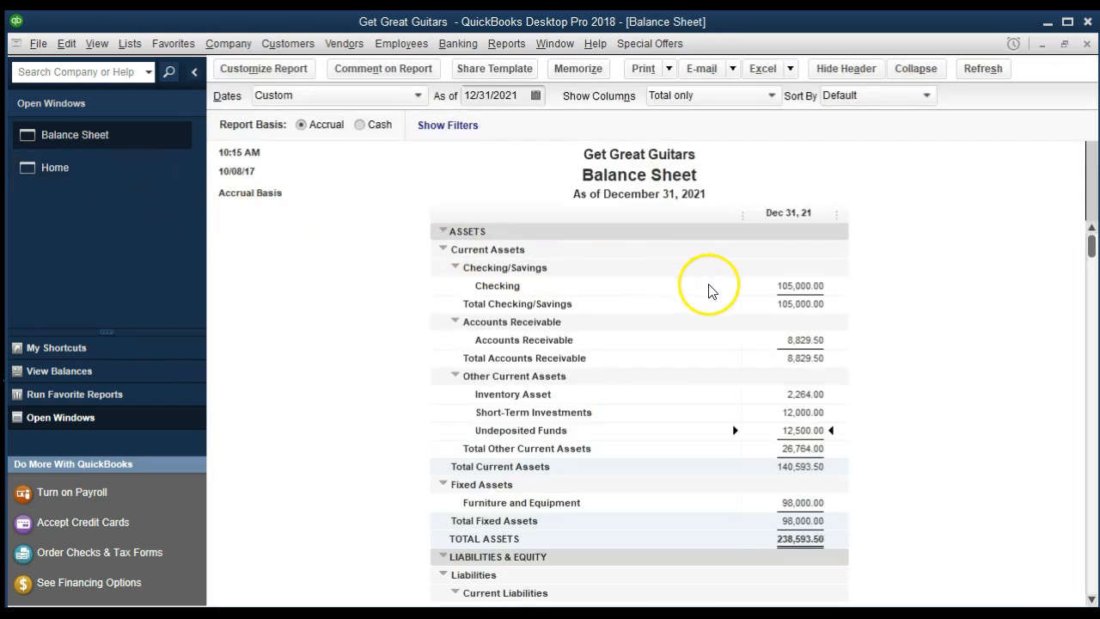
scroll(820, 370, down, 1)
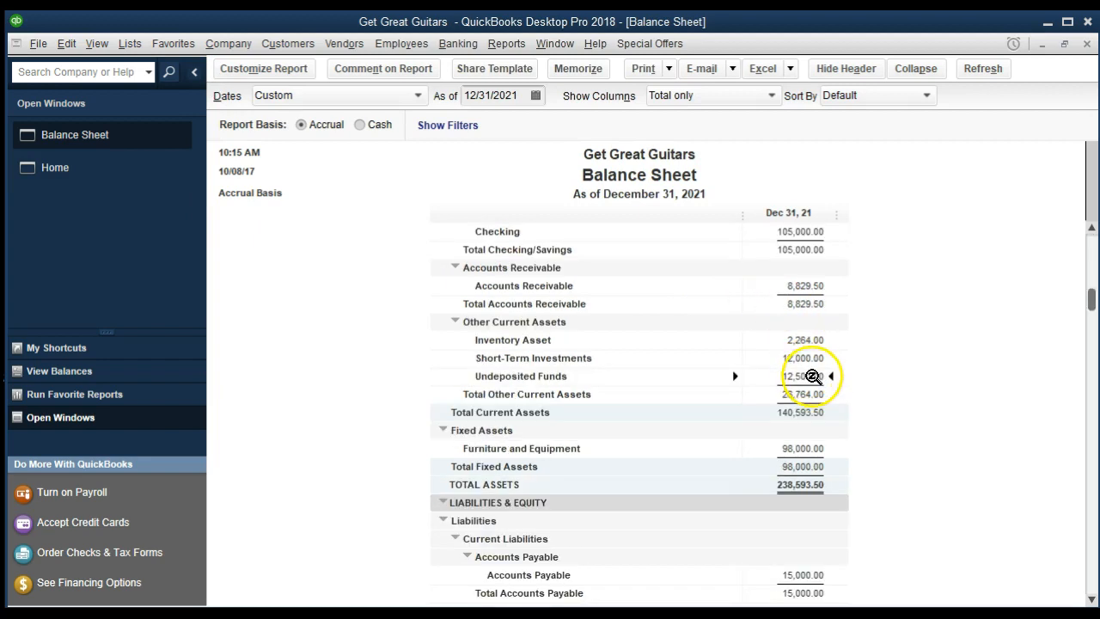
double_click(812, 377)
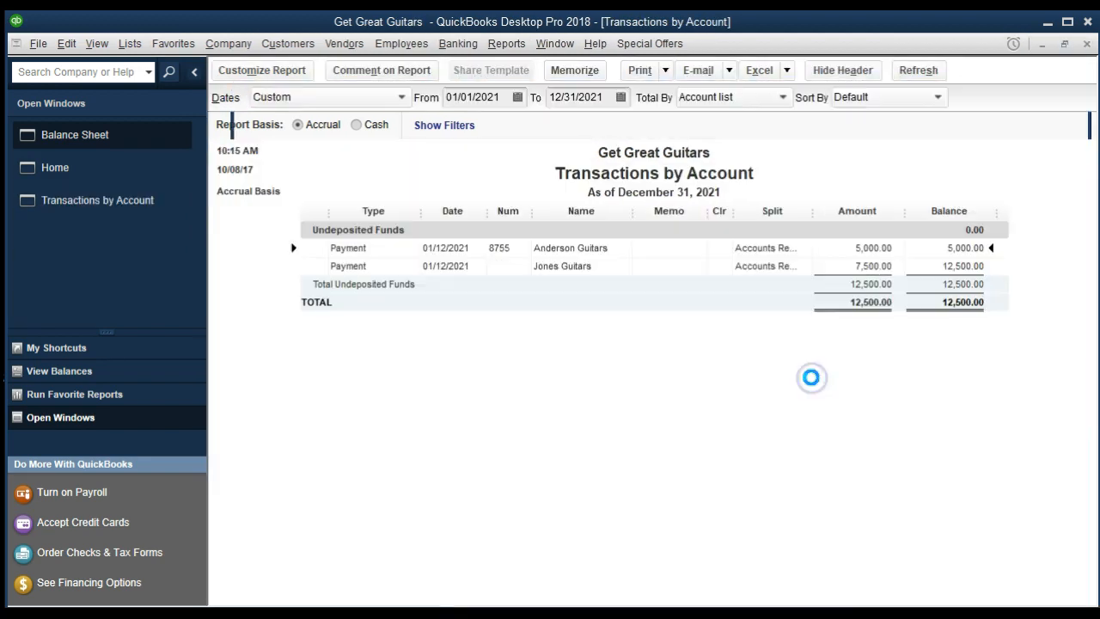
Open the Jones Guitars payment from the Undeposited Funds transactions, review it, and return to the balance sheet.
click(885, 270)
double_click(888, 271)
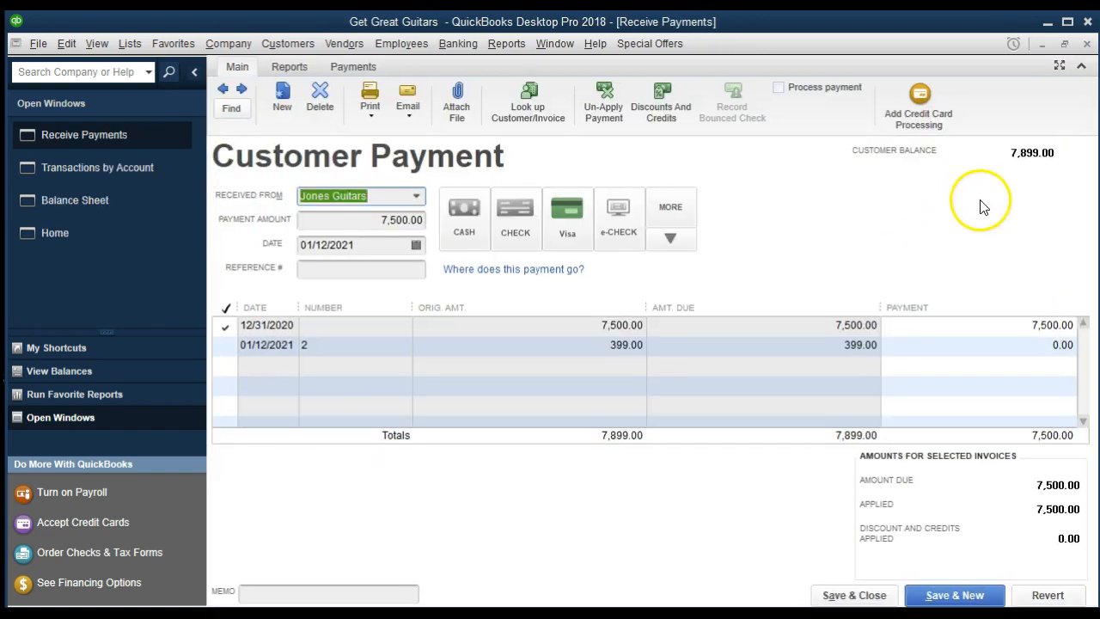
click(1087, 44)
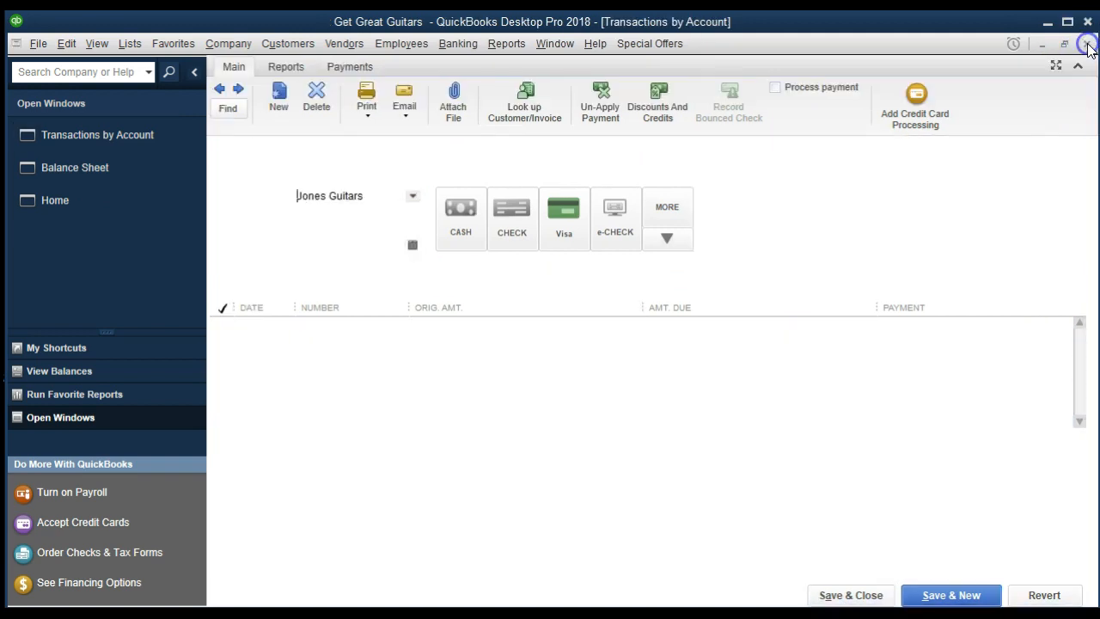
click(1087, 45)
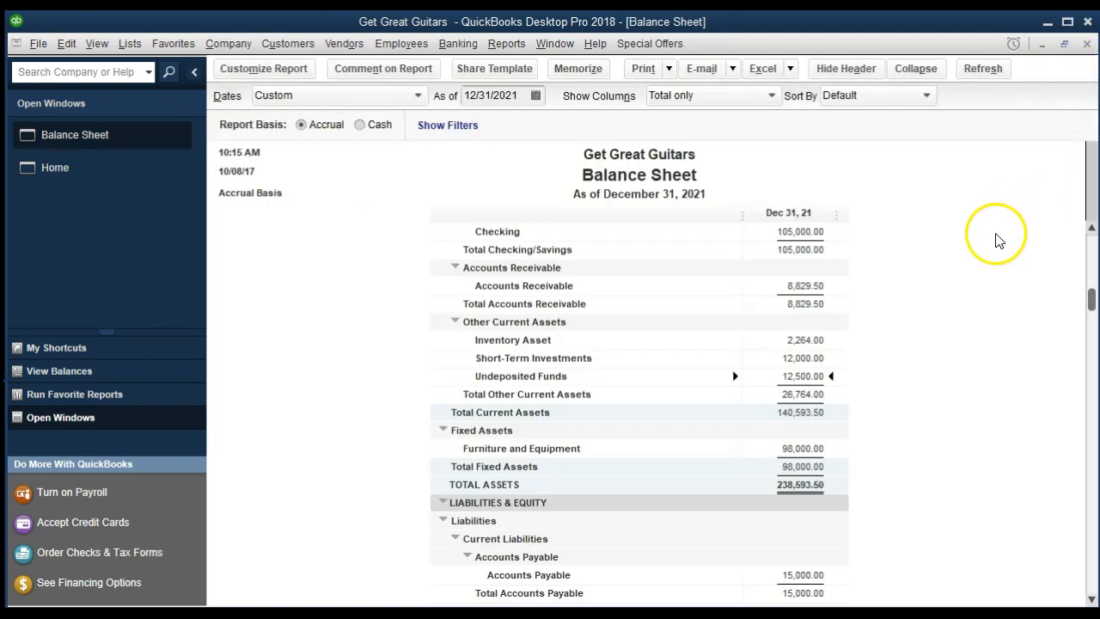
Drill down into Accounts Receivable, inspect the Jones Guitars payment behind it, and return to the balance sheet.
double_click(805, 285)
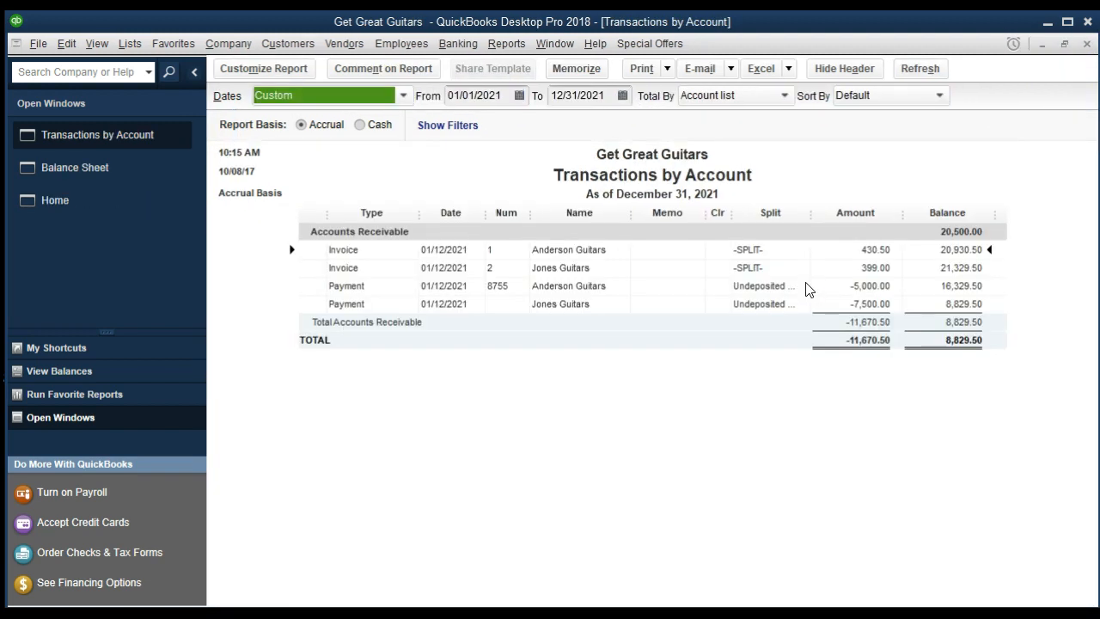
double_click(872, 304)
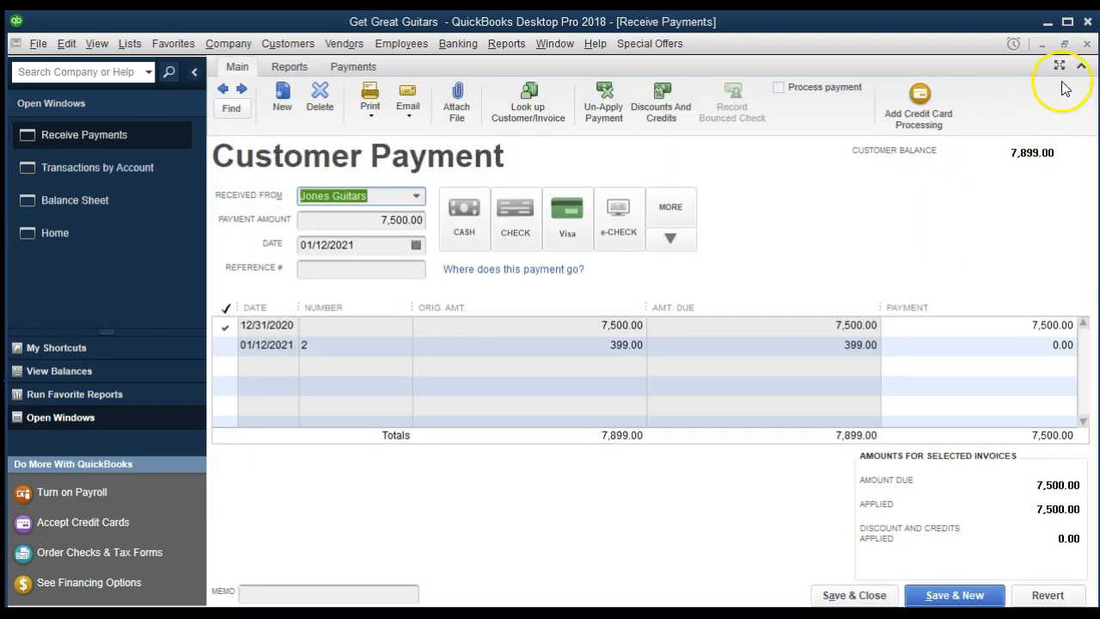
click(1087, 42)
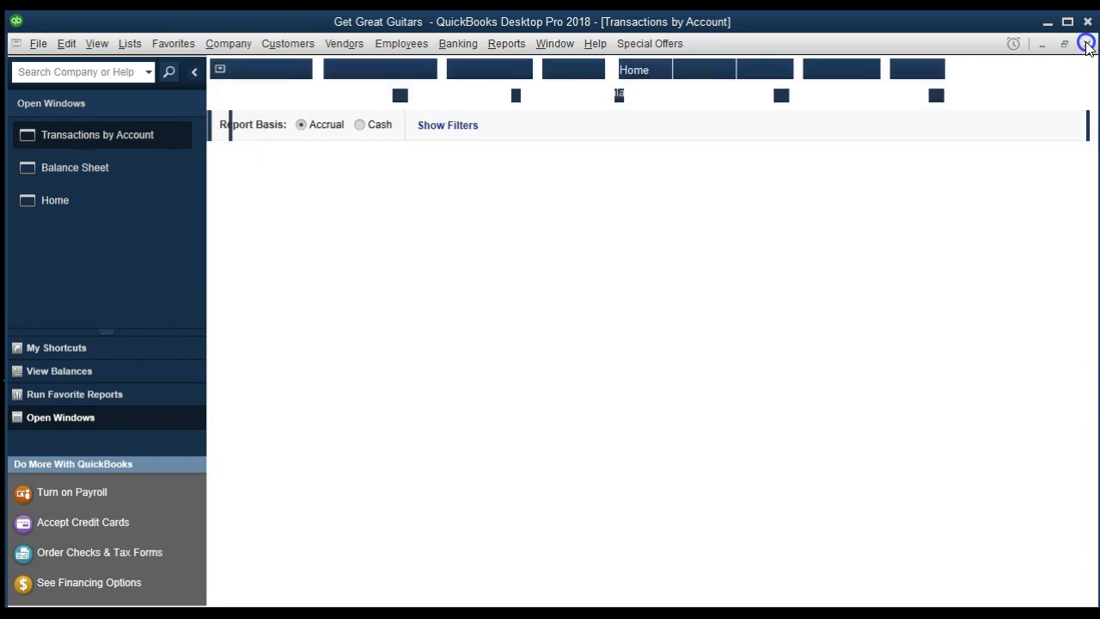
click(1087, 45)
Review the liabilities and equity sections of the balance sheet and return to its assets section.
scroll(945, 386, down, 5)
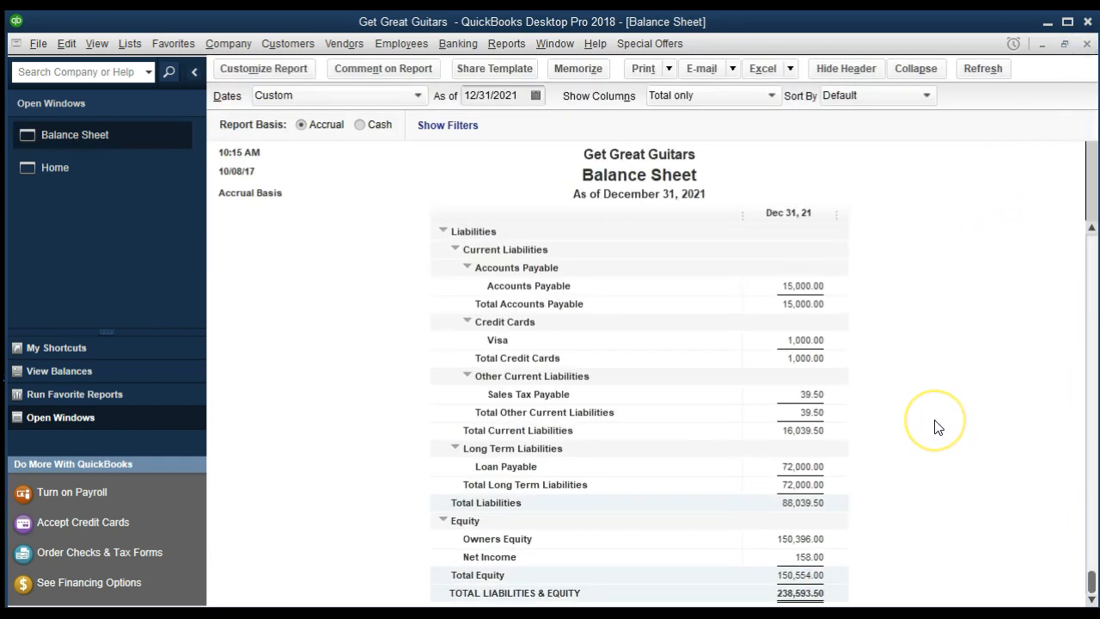
scroll(938, 426, up, 1)
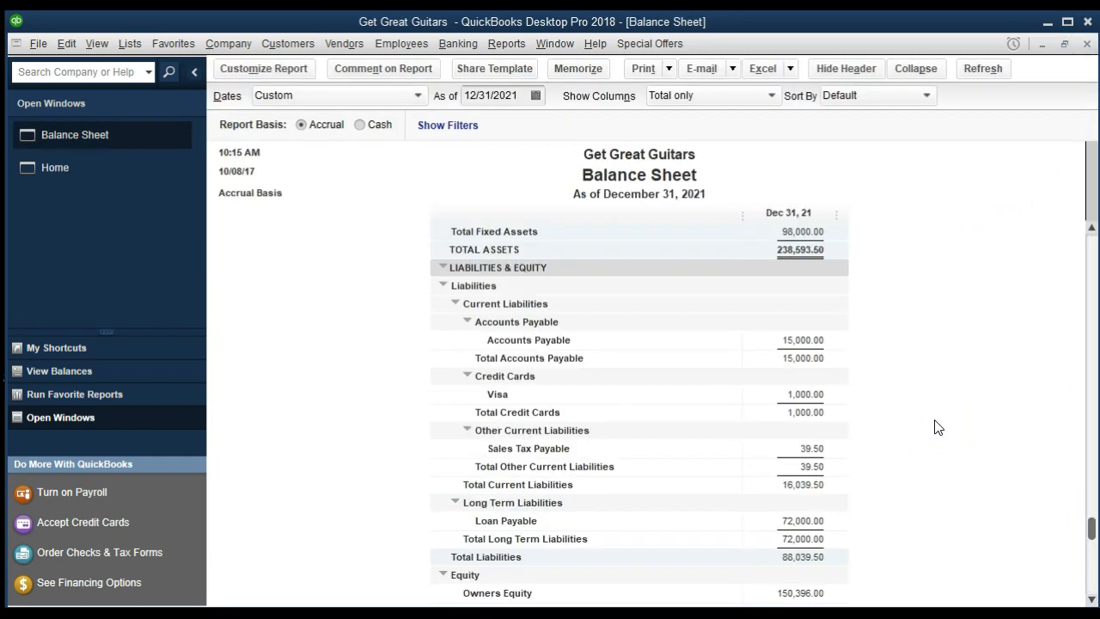
click(938, 430)
scroll(940, 438, up, 4)
scroll(940, 449, up, 2)
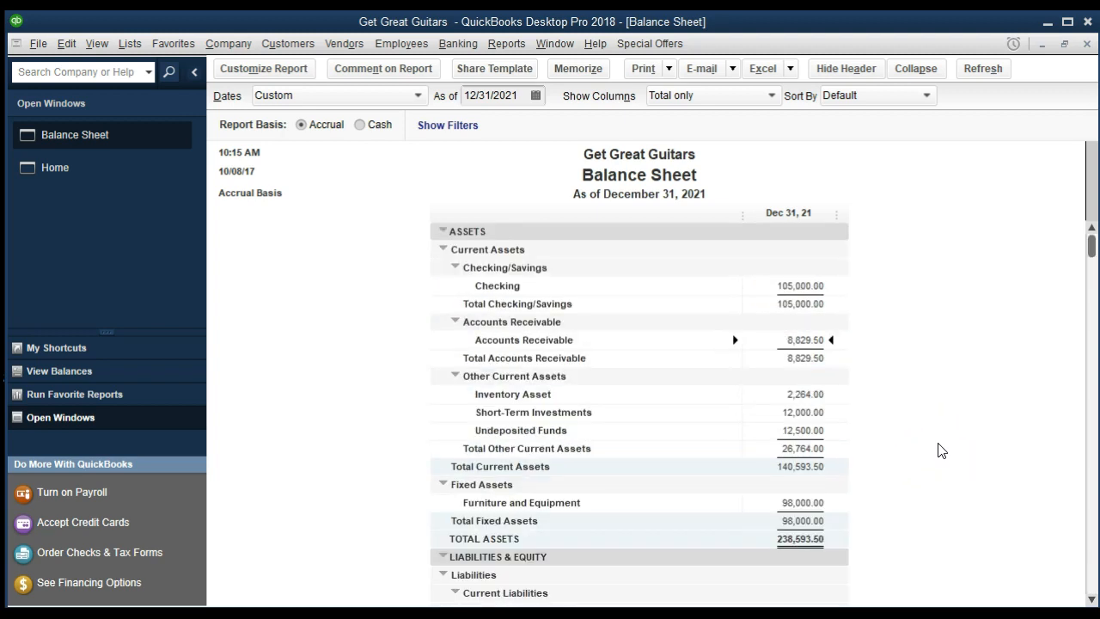
Run the Customer Balance Detail report, inspect the Jones Guitars payment from it, and close both.
click(507, 44)
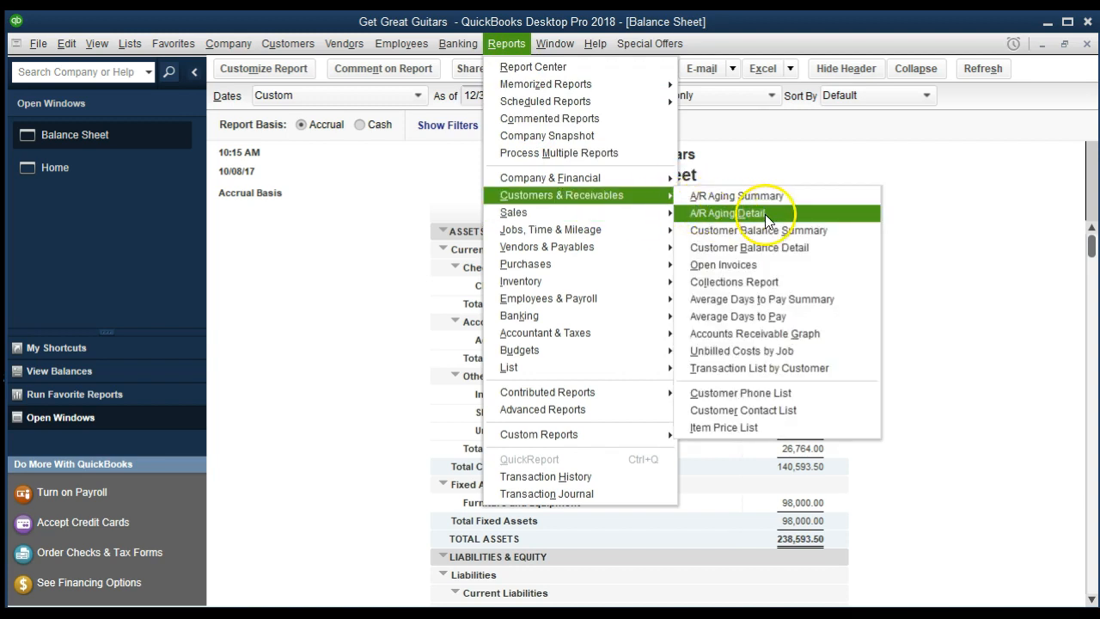
click(820, 255)
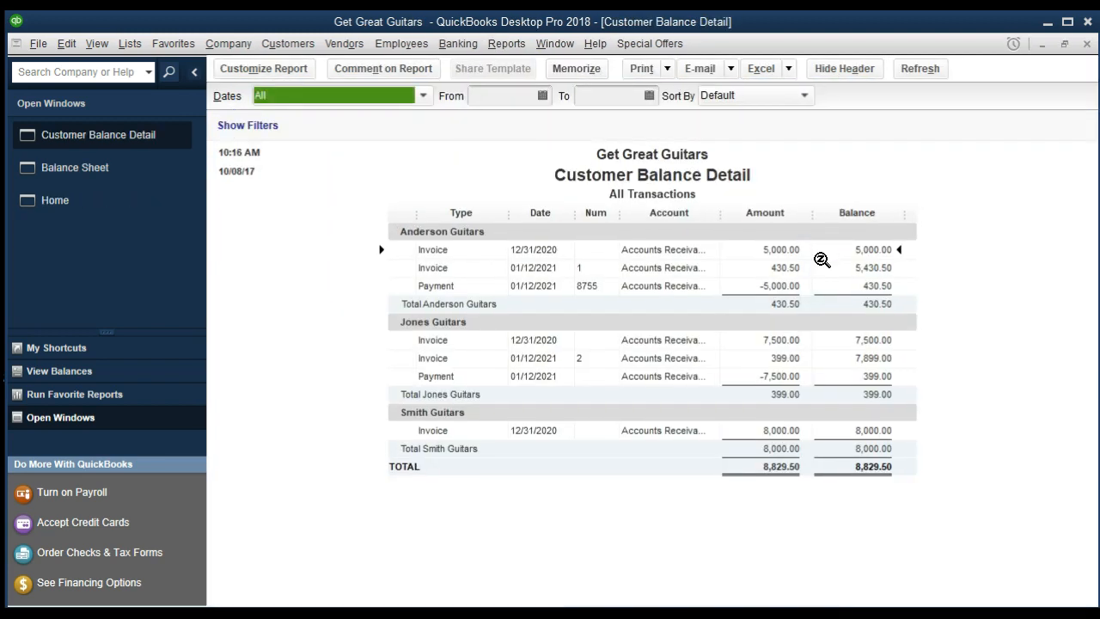
click(789, 375)
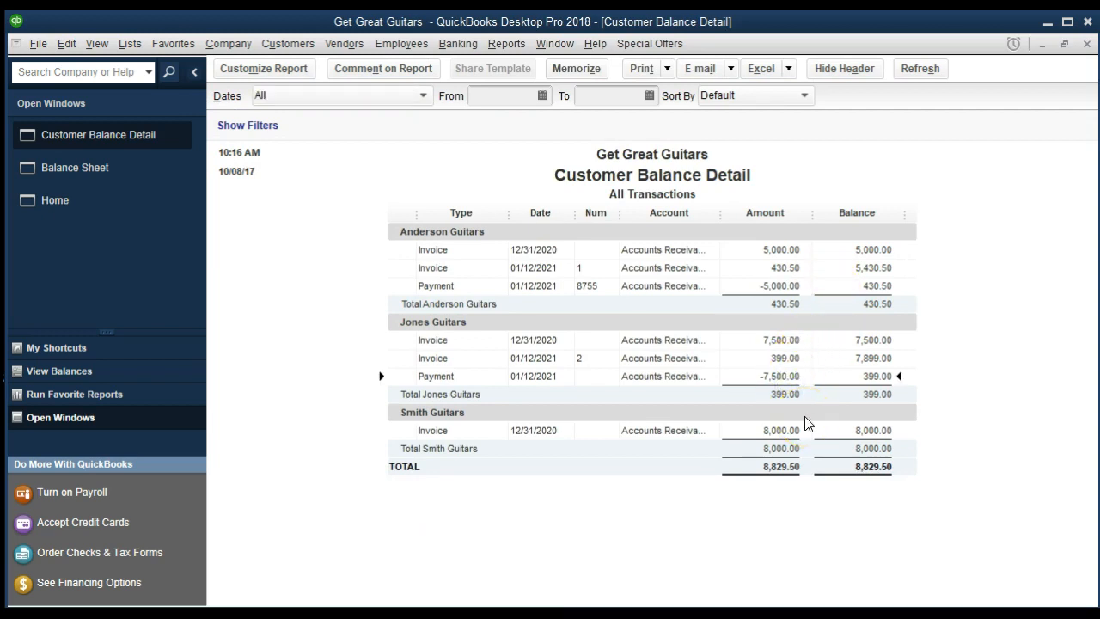
click(777, 376)
click(778, 376)
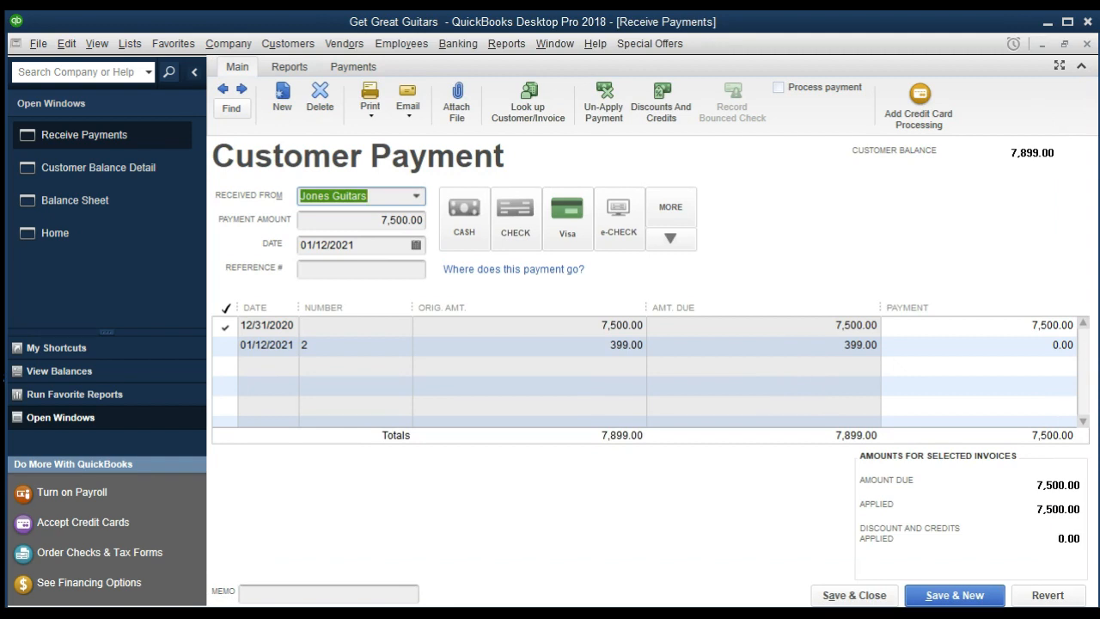
click(1086, 44)
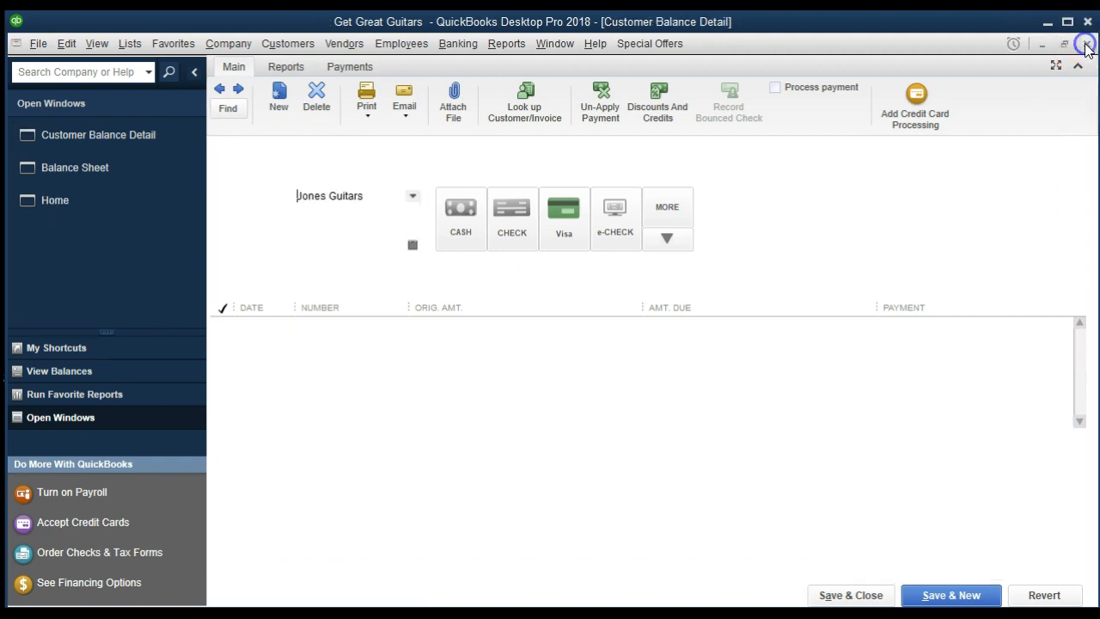
click(1086, 45)
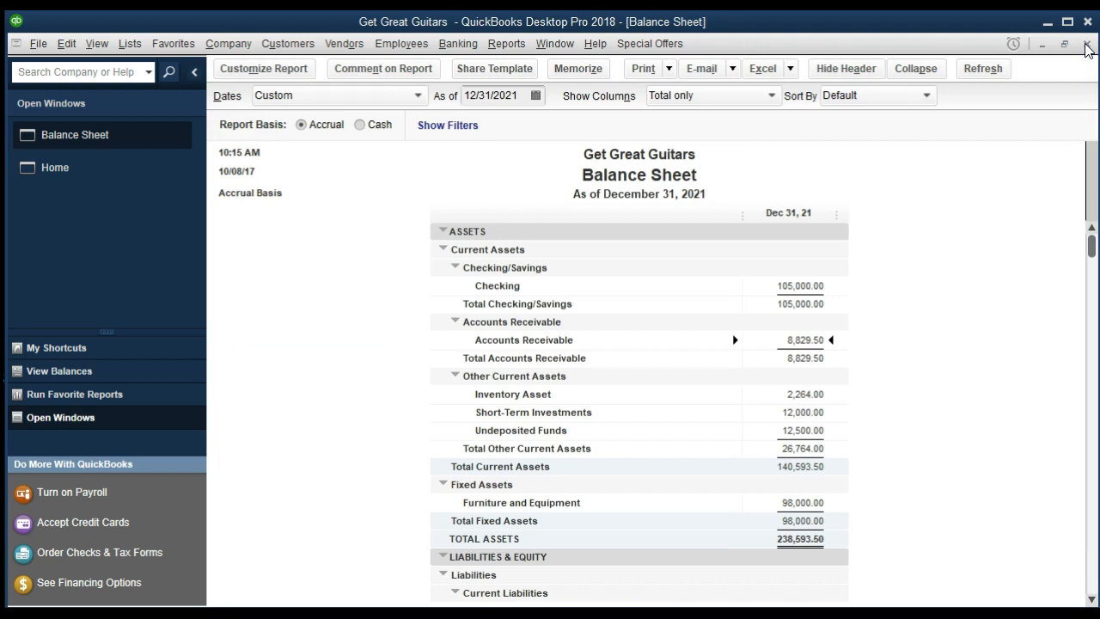
Start a new customer payment from the home page with Smith Guitars as the paying customer.
click(121, 182)
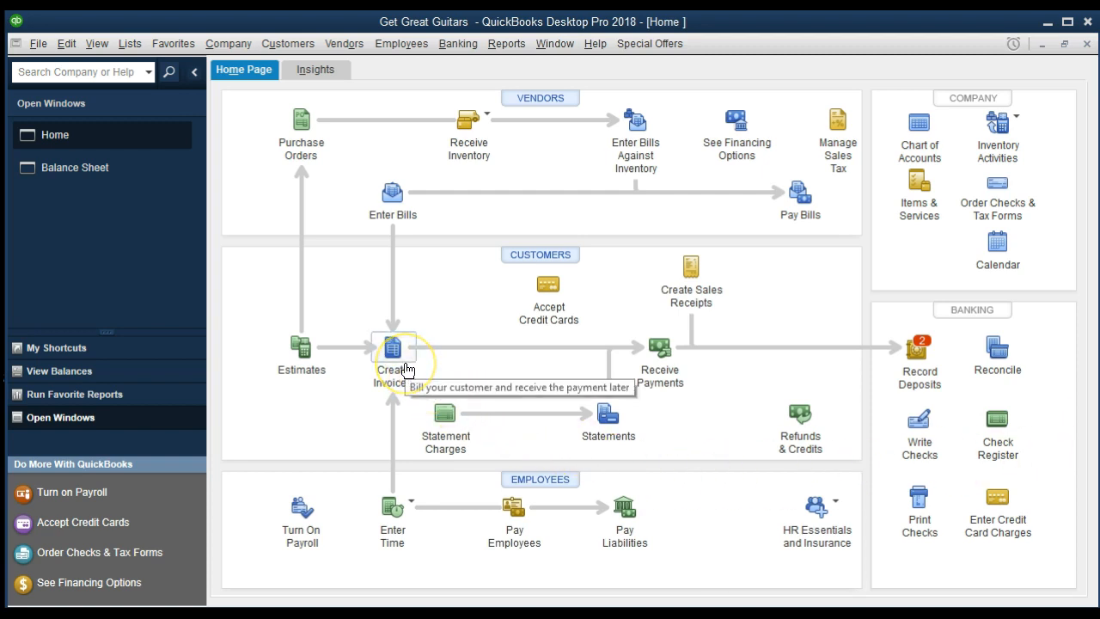
click(650, 356)
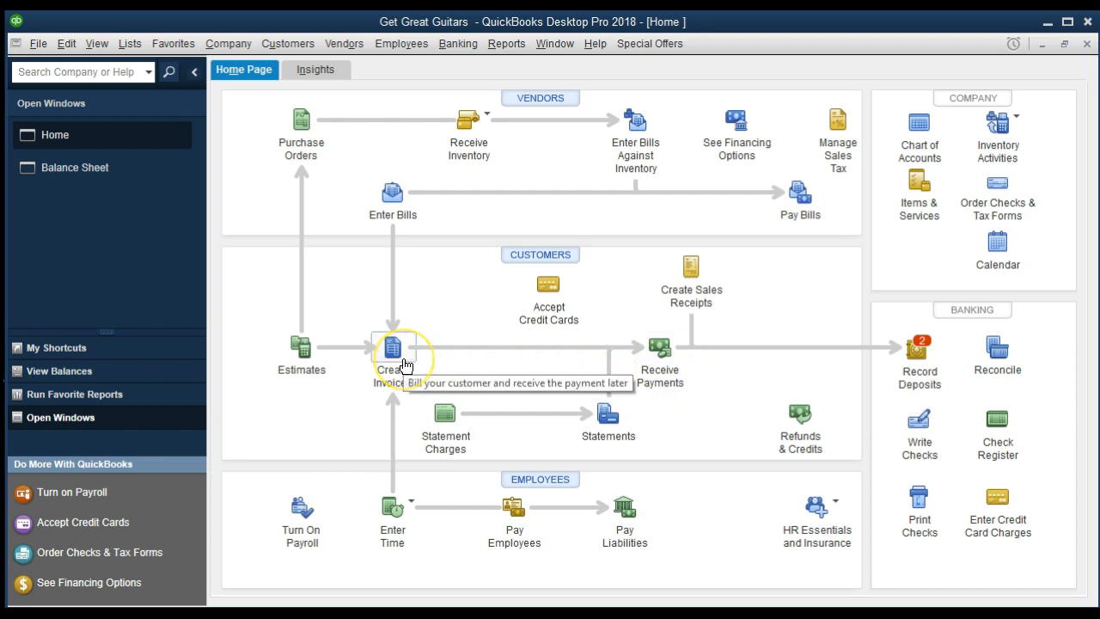
click(653, 350)
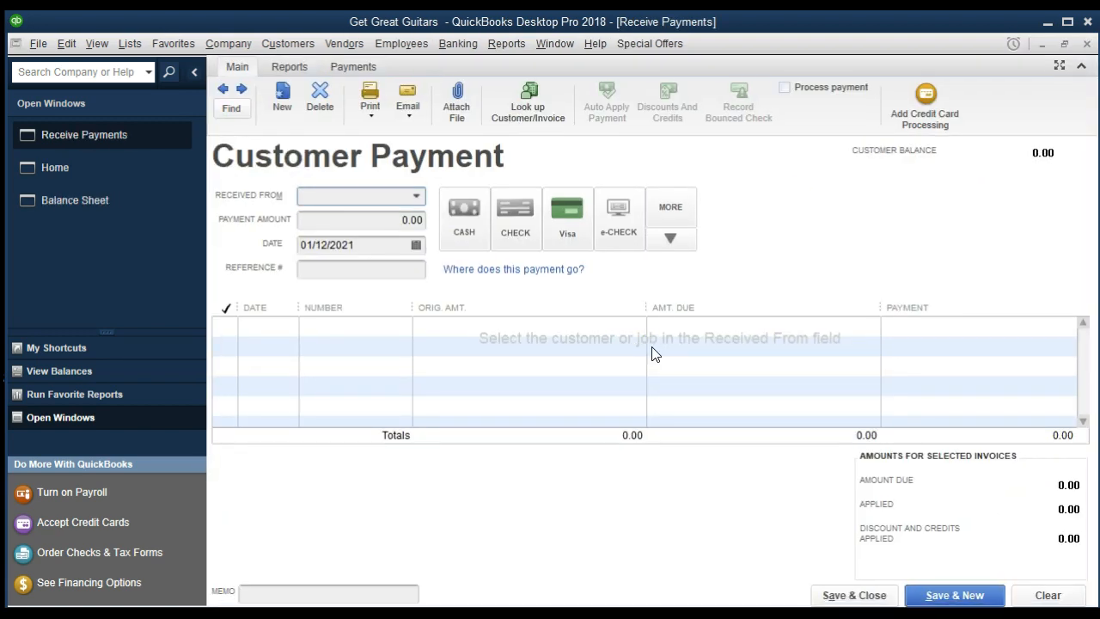
click(416, 196)
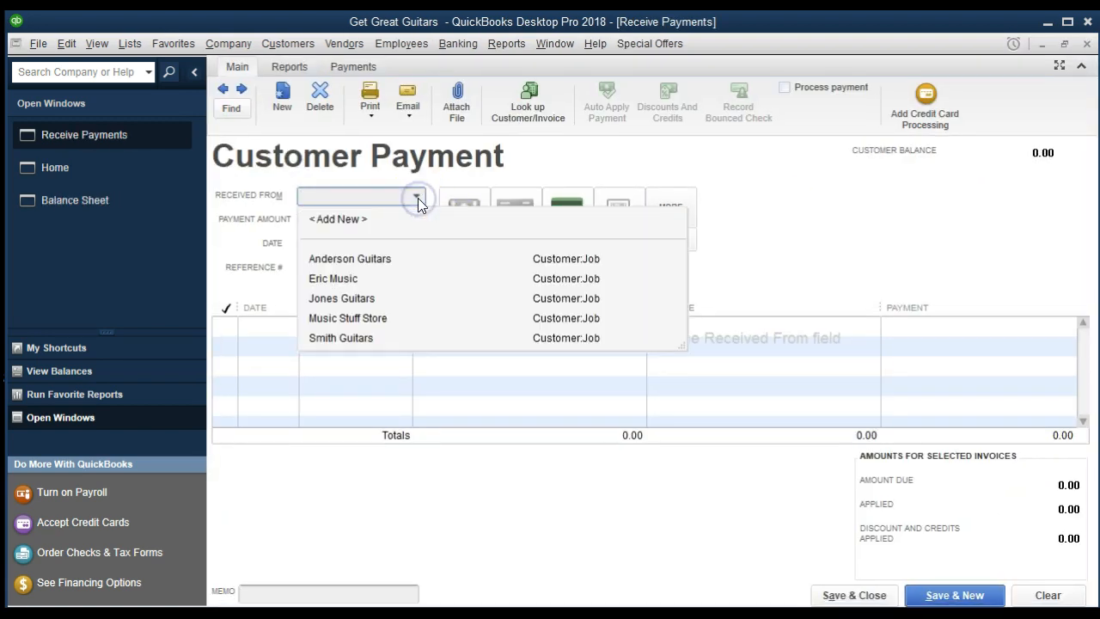
click(342, 339)
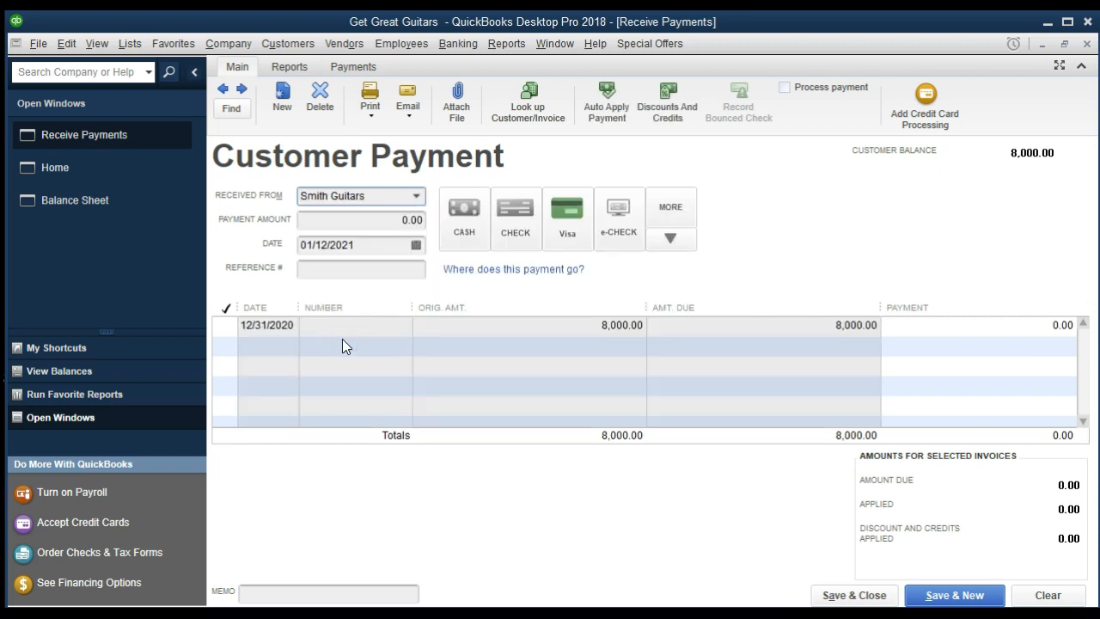
key(Tab)
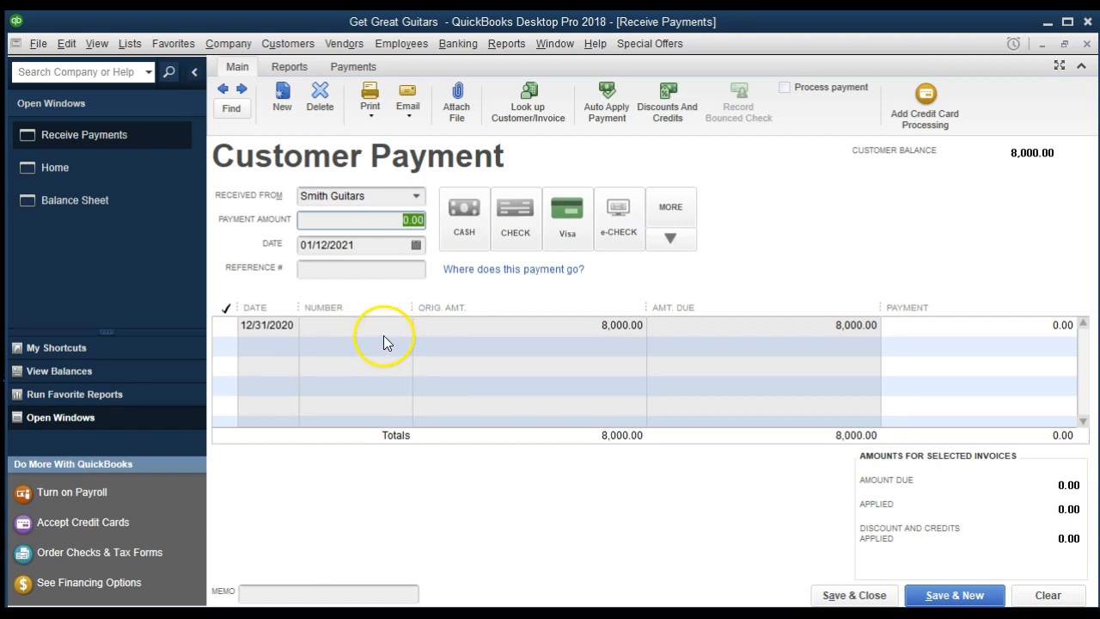
Apply the Smith Guitars payment to the 8,000.00 invoice dated 12/31/2020, and save and close it.
click(231, 333)
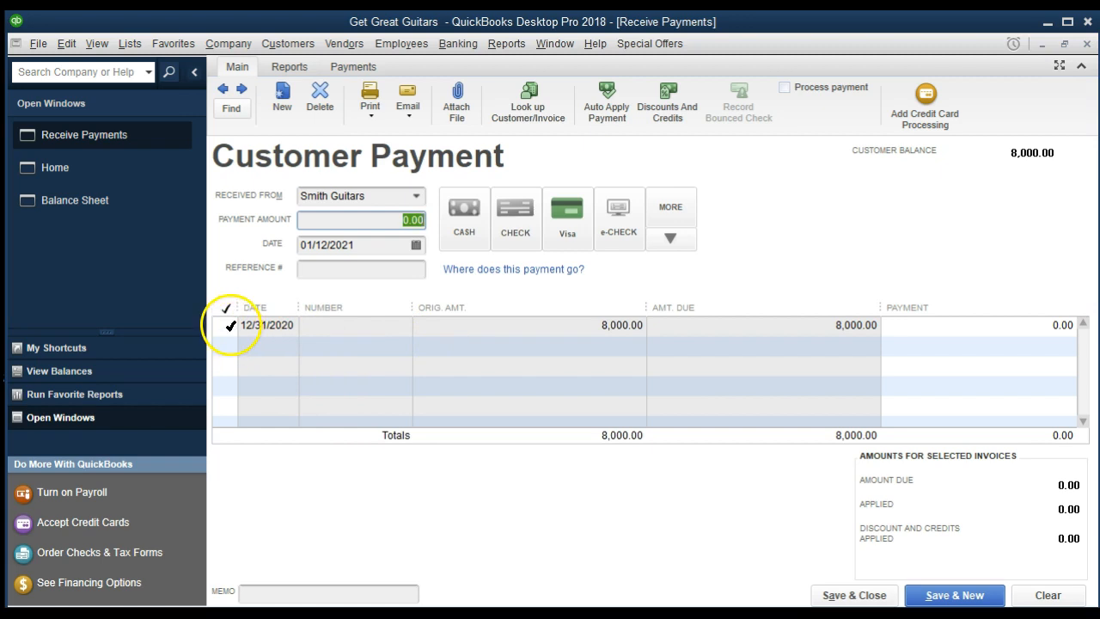
click(583, 315)
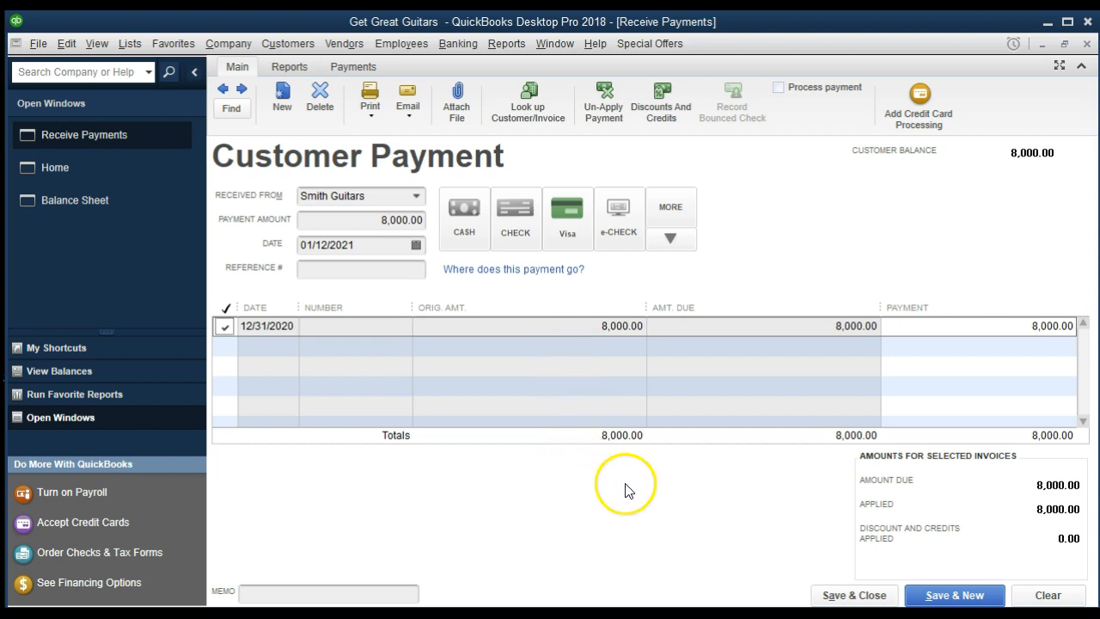
click(846, 594)
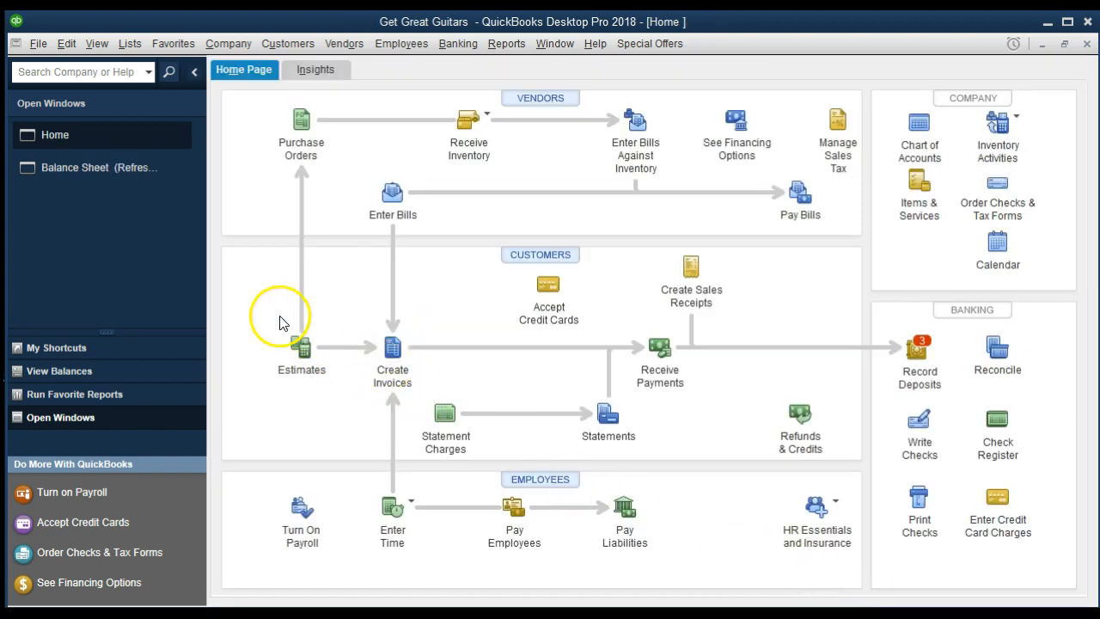
Return to the balance sheet, check the Smith Guitars payment in the Accounts Receivable transactions, and close the detail report.
click(145, 168)
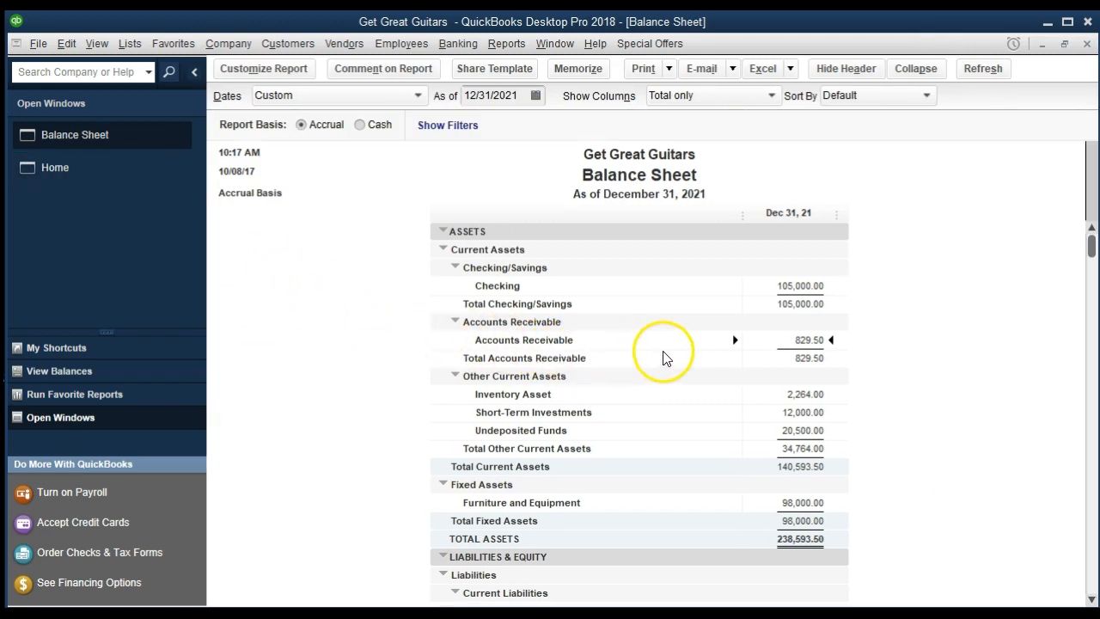
double_click(811, 342)
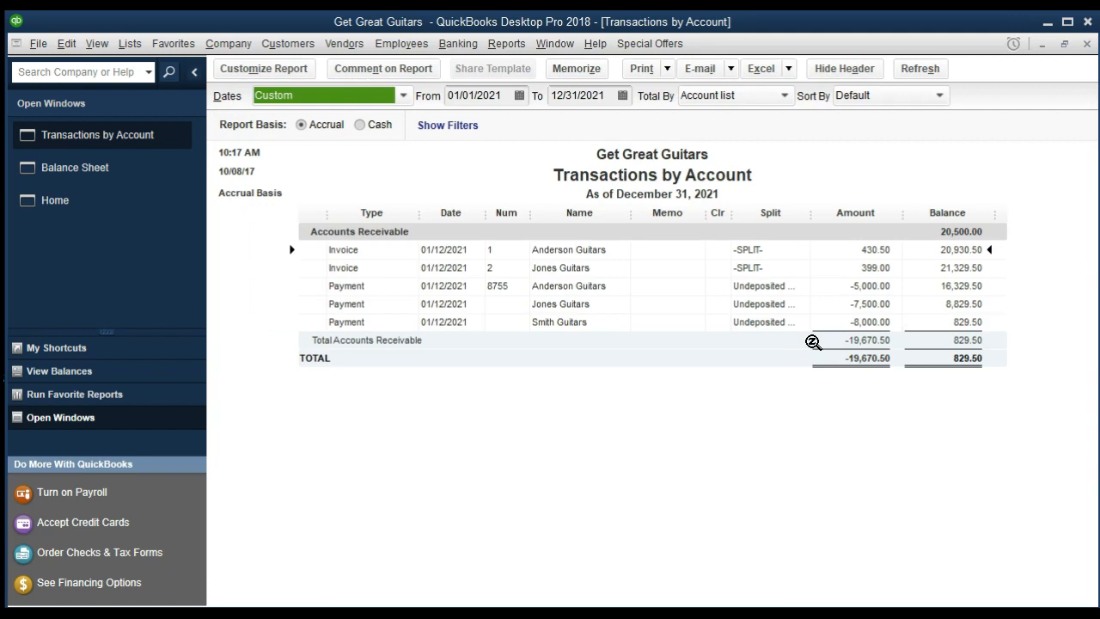
click(855, 323)
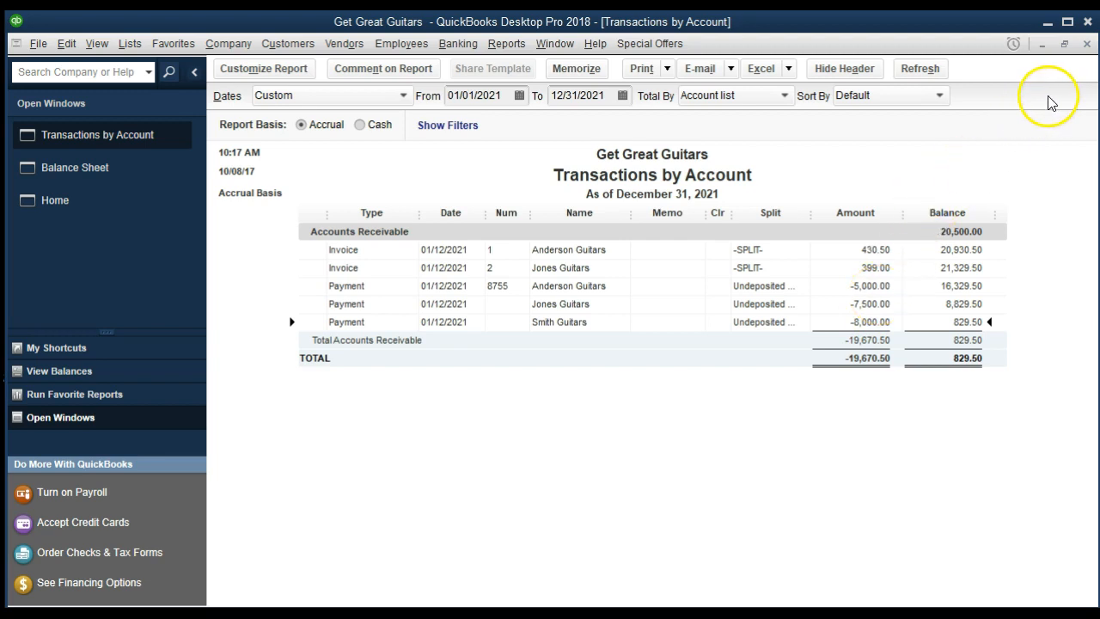
click(1087, 43)
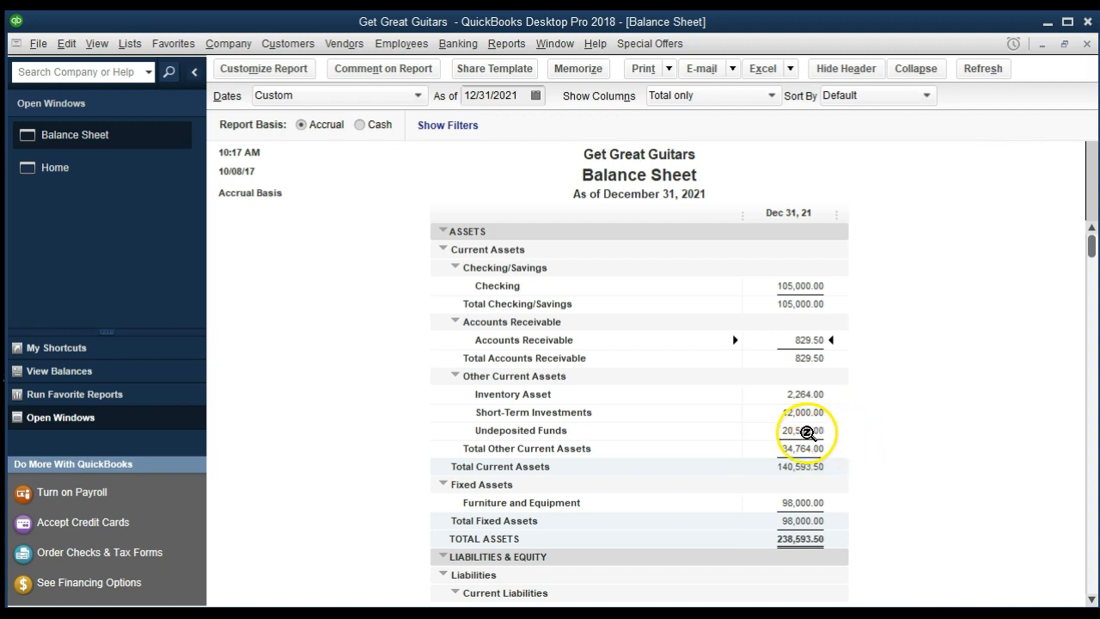
Drill down into Undeposited Funds to review its customer payments, and return to the balance sheet.
double_click(805, 430)
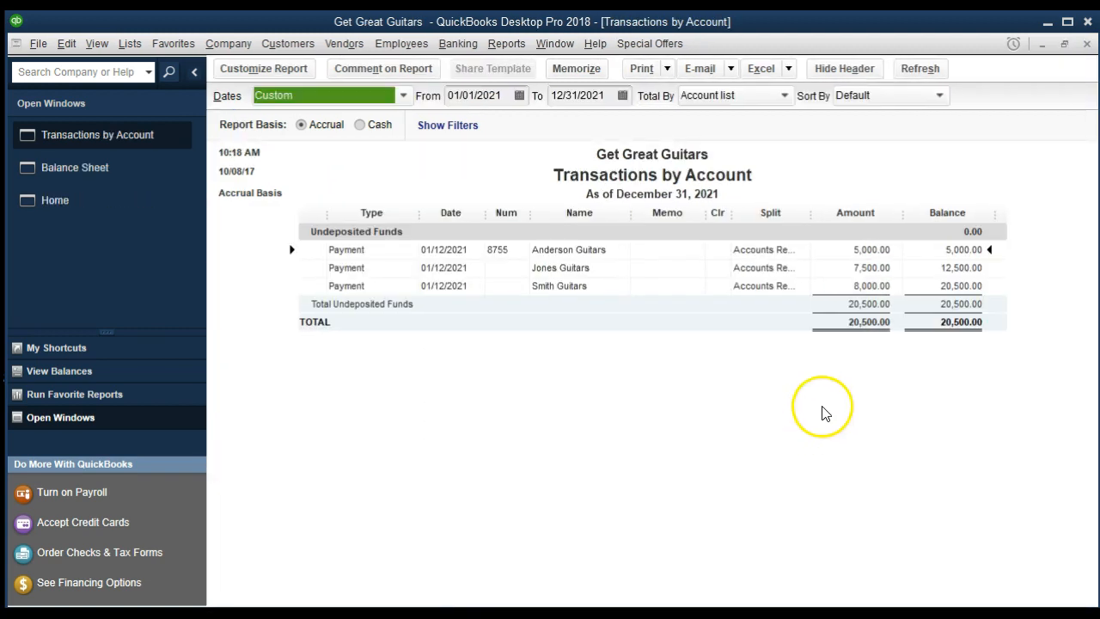
click(1087, 44)
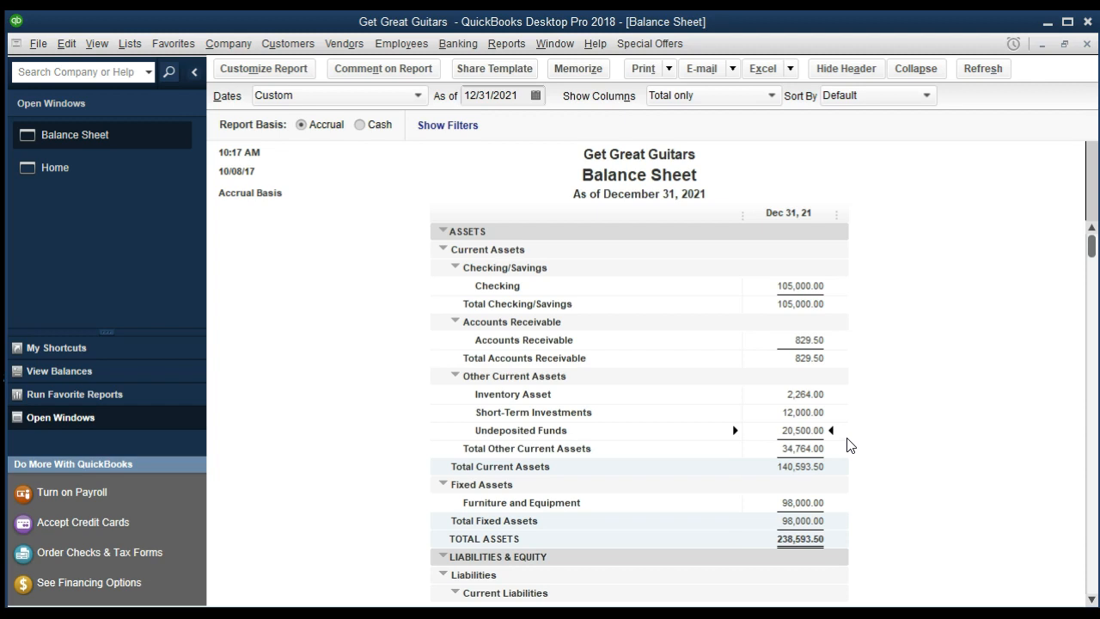
double_click(795, 502)
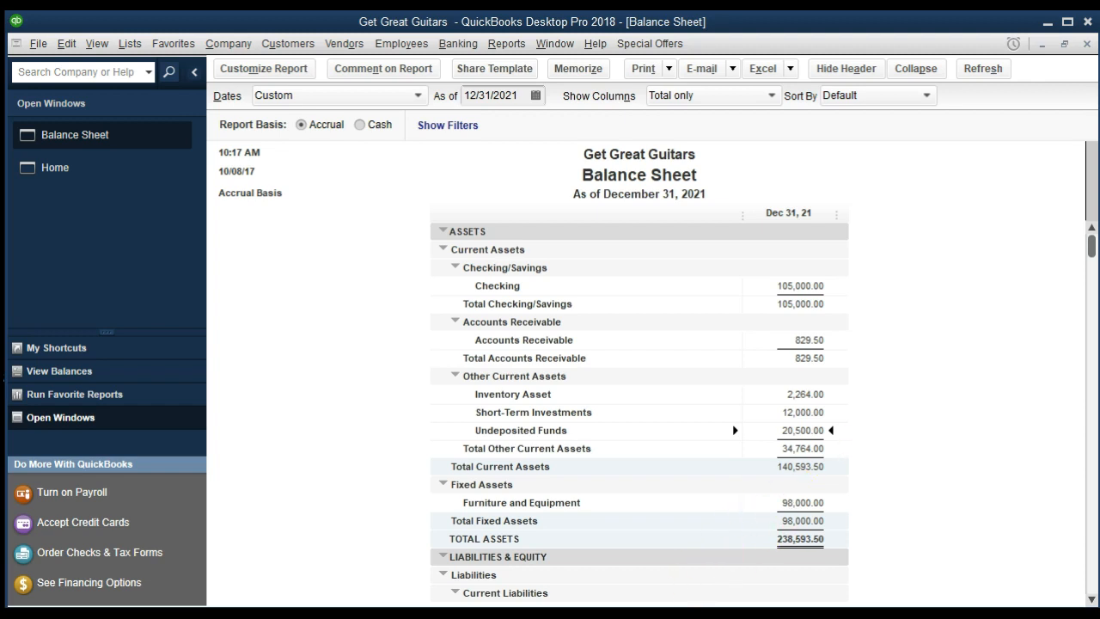